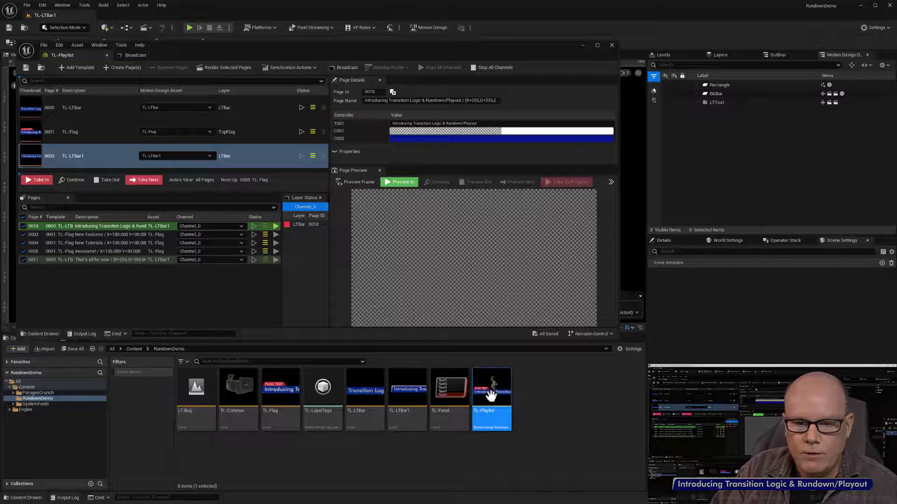
{"action": "right_click", "coordinate": [540, 397]}
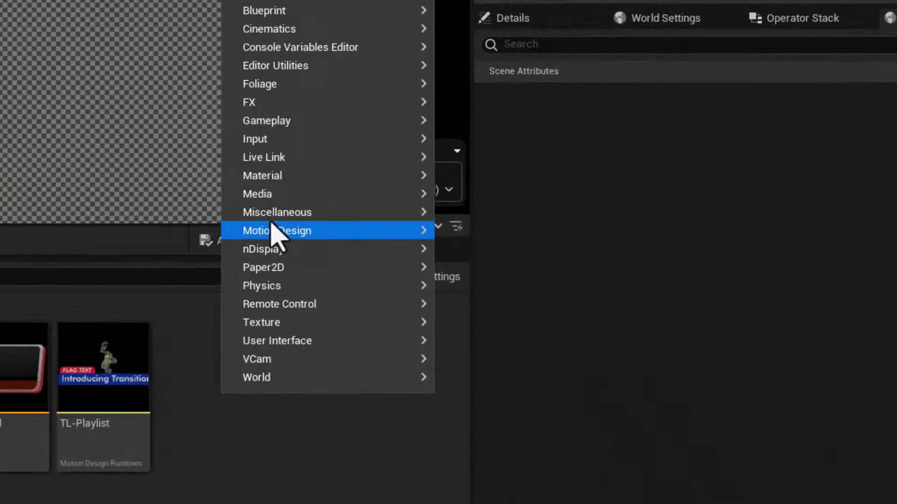
{"action": "mouse_move", "coordinate": [470, 295]}
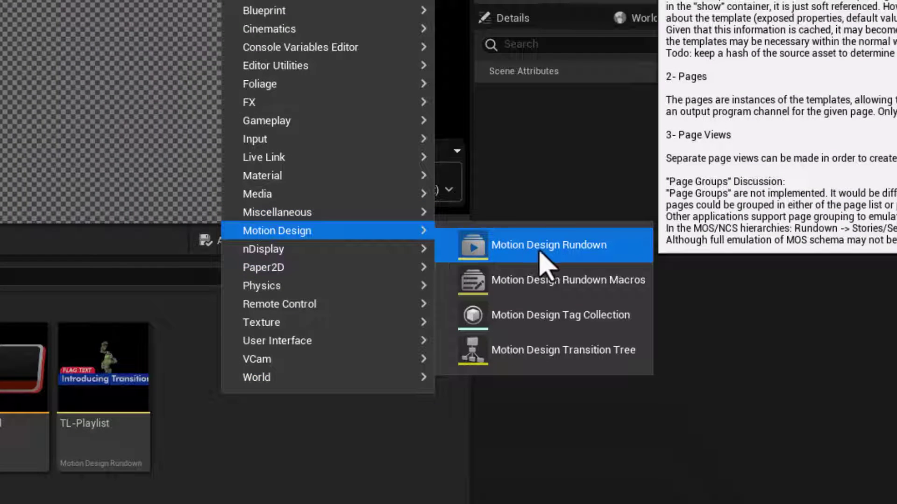
{"action": "left_click", "coordinate": [378, 501]}
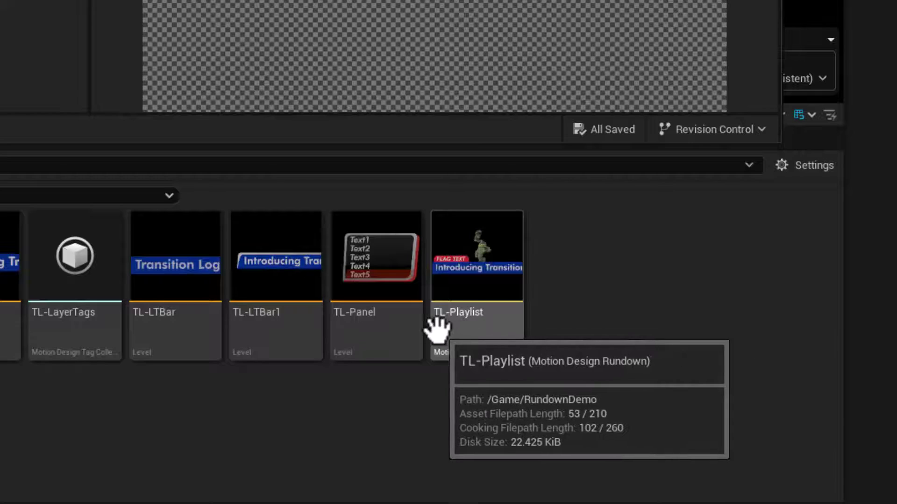
Open the TL-Playlist rundown and move its window clear of the level viewport
{"action": "double_click", "coordinate": [475, 326]}
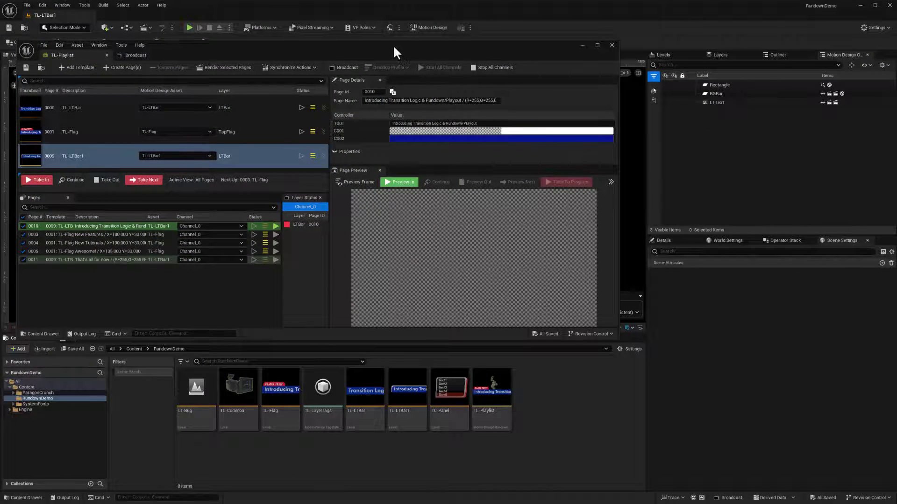
{"action": "left_click_drag", "start_coordinate": [393, 44], "coordinate": [396, 49]}
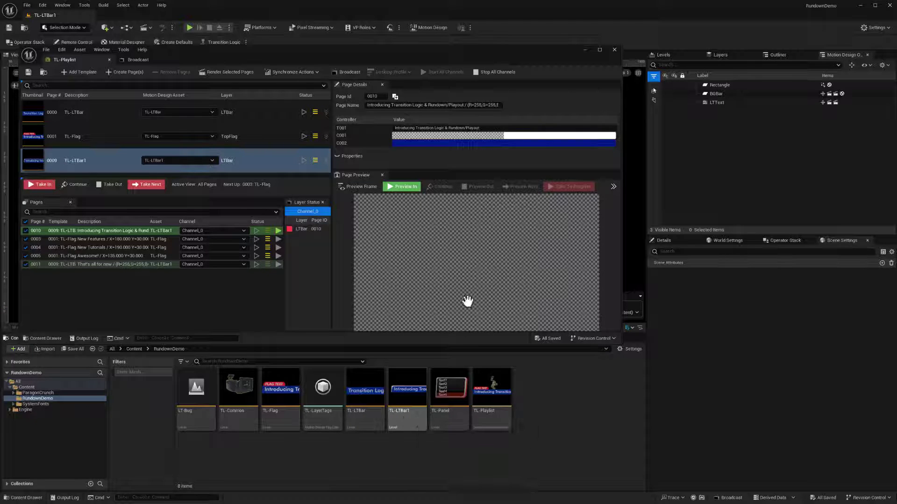
{"action": "left_click_drag", "start_coordinate": [329, 50], "coordinate": [824, 167]}
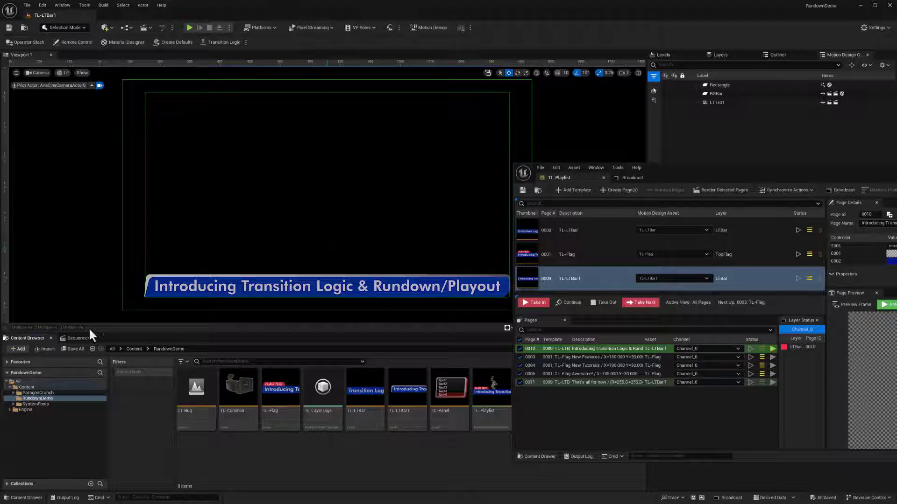
Show the level's sequences and play the In animation from the start, in reverse, and forward again
{"action": "left_click", "coordinate": [72, 338]}
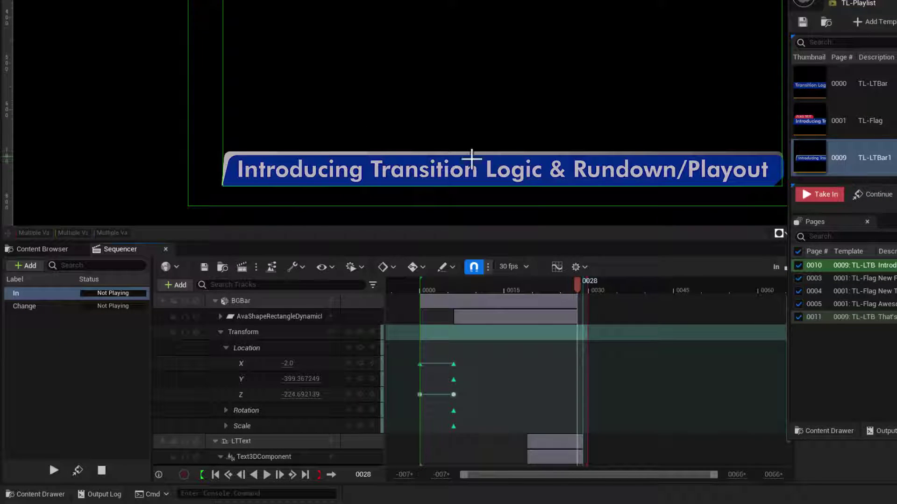
{"action": "left_click", "coordinate": [215, 475]}
{"action": "left_click", "coordinate": [267, 474]}
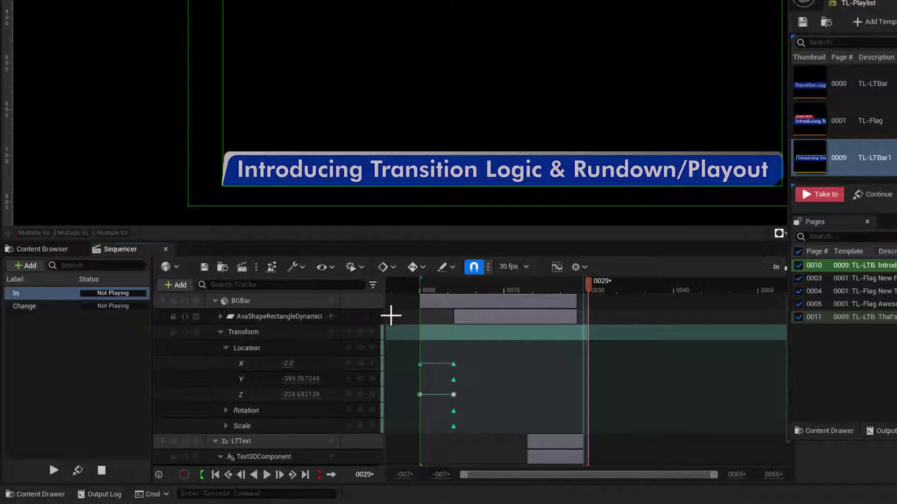
{"action": "left_click", "coordinate": [253, 476]}
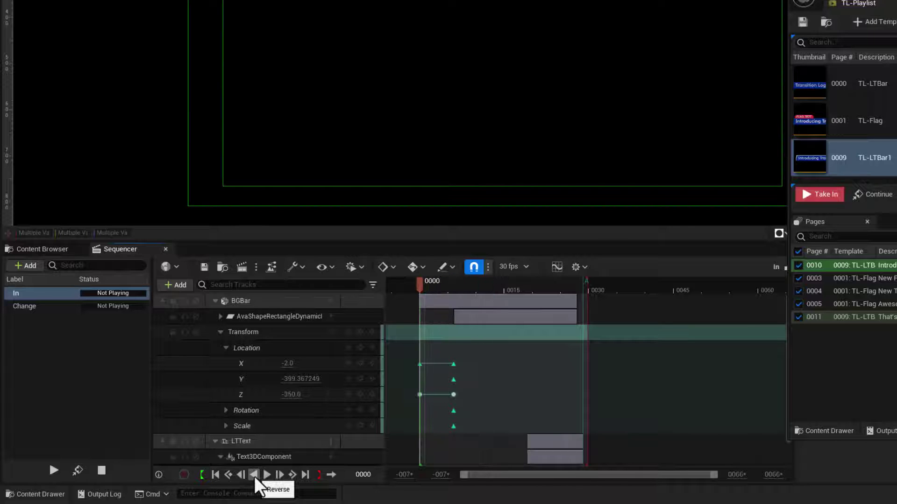
{"action": "left_click", "coordinate": [266, 476]}
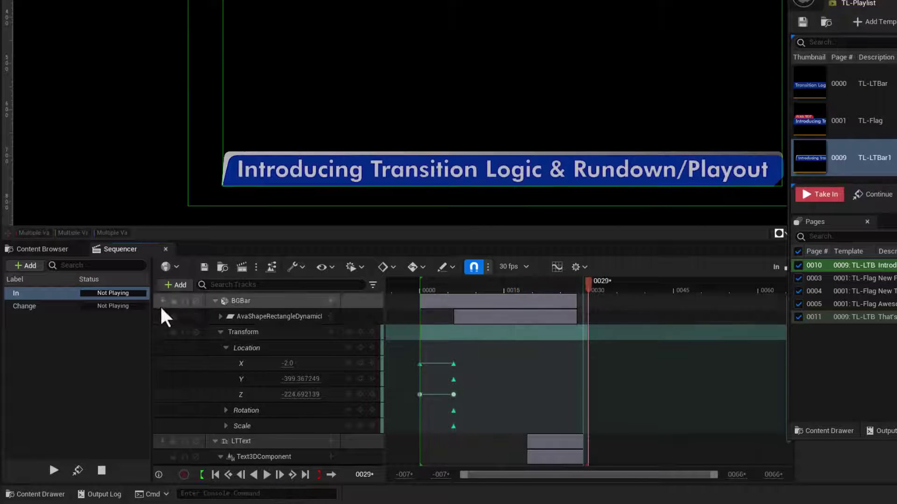
Select the Change sequence and scrub its opening frames to preview the animation
{"action": "left_click", "coordinate": [47, 307]}
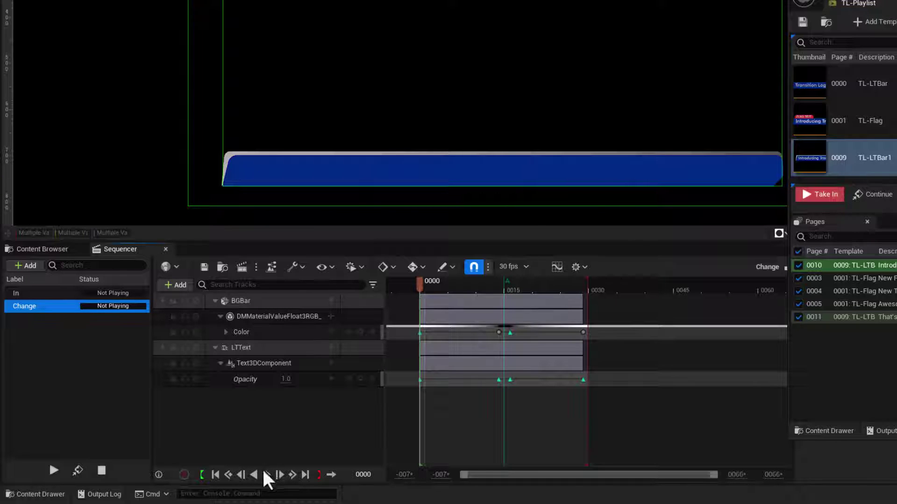
{"action": "left_click", "coordinate": [428, 281]}
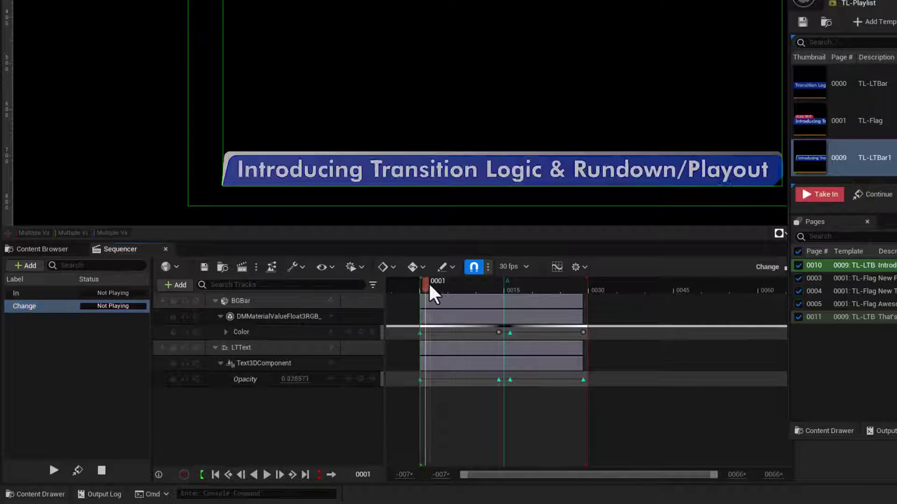
{"action": "left_click_drag", "start_coordinate": [428, 281], "coordinate": [424, 315]}
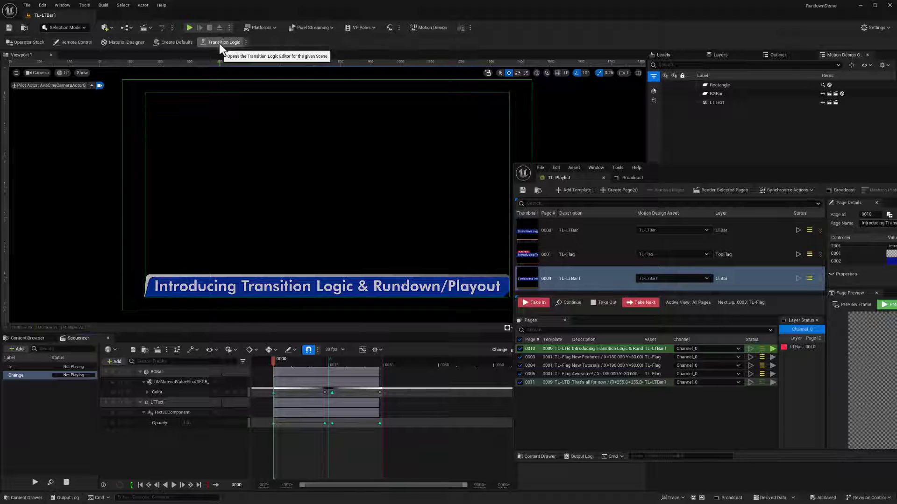
Examine the Transition Logic options of TL-LTBar1, including its enabled state and the available layer tags
{"action": "left_click", "coordinate": [246, 43]}
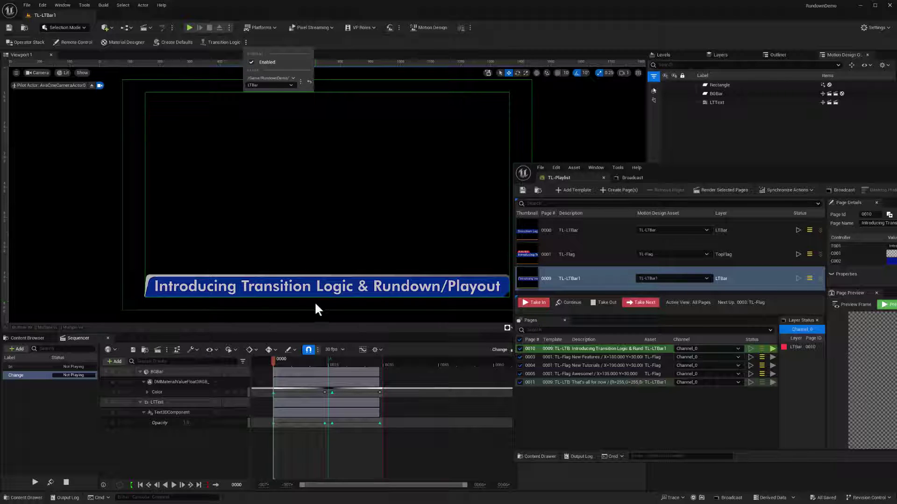
{"action": "left_click_drag", "start_coordinate": [685, 165], "coordinate": [642, 167]}
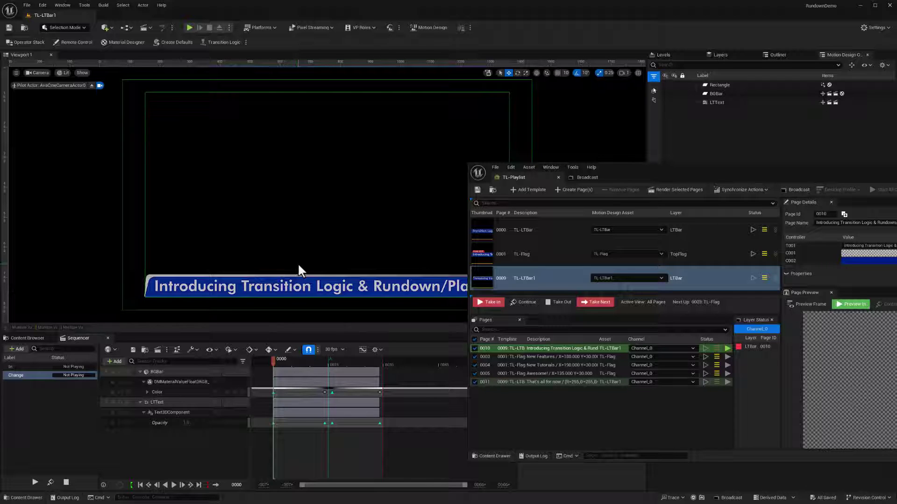
{"action": "left_click", "coordinate": [245, 43]}
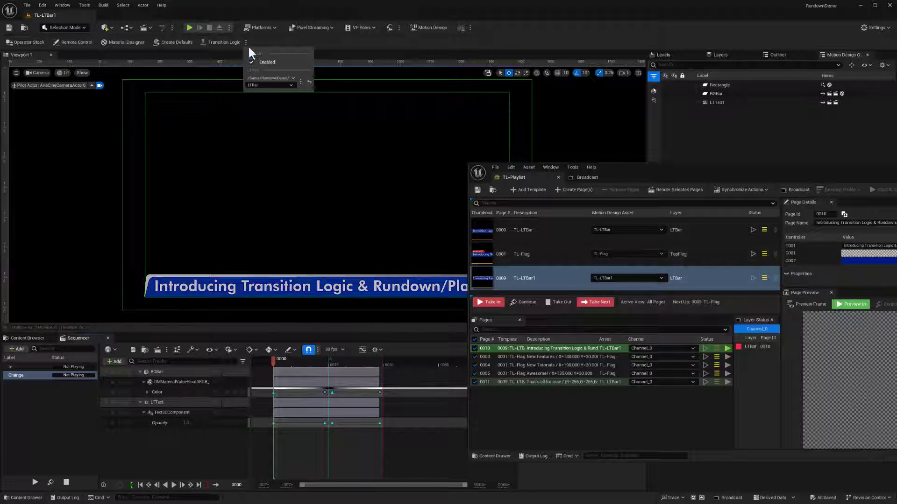
{"action": "left_click", "coordinate": [316, 43]}
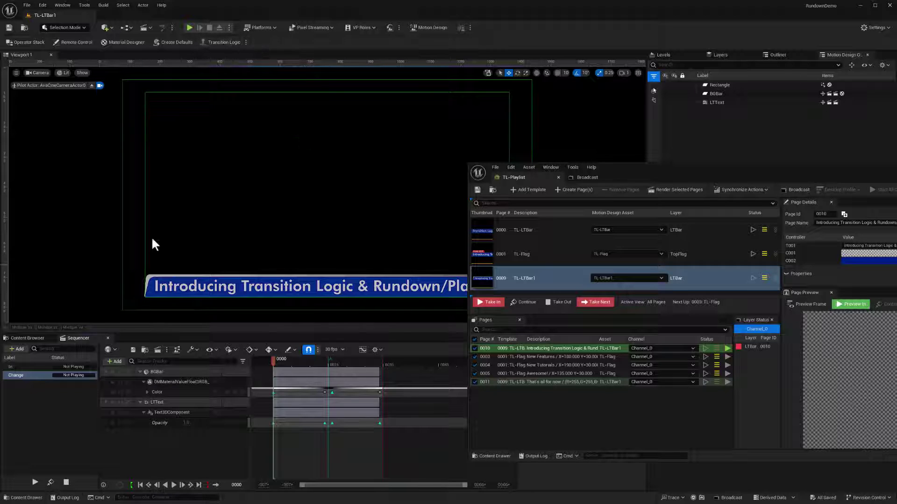
{"action": "left_click", "coordinate": [245, 42]}
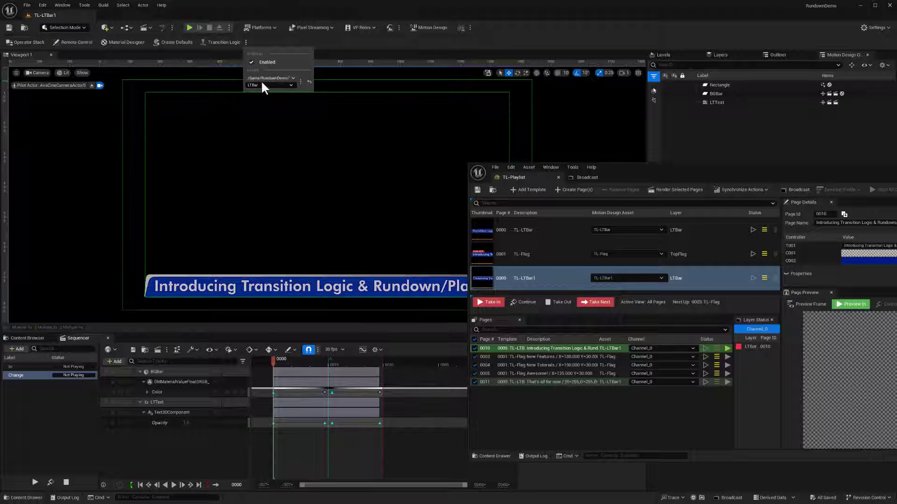
{"action": "left_click", "coordinate": [290, 87]}
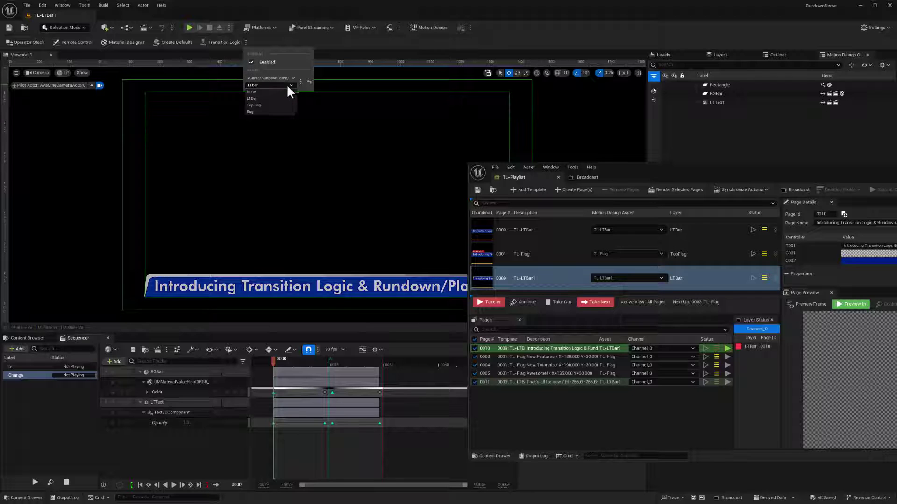
{"action": "left_click", "coordinate": [310, 49]}
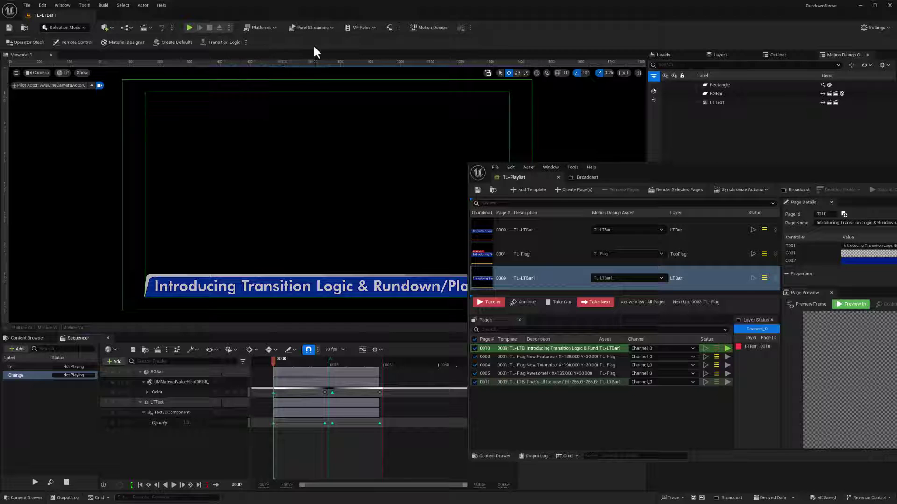
Show the RundownDemo assets and move the playlist window off them to examine the TL-LayerTags collection
{"action": "left_click", "coordinate": [30, 338]}
{"action": "left_click_drag", "start_coordinate": [628, 172], "coordinate": [652, 83]}
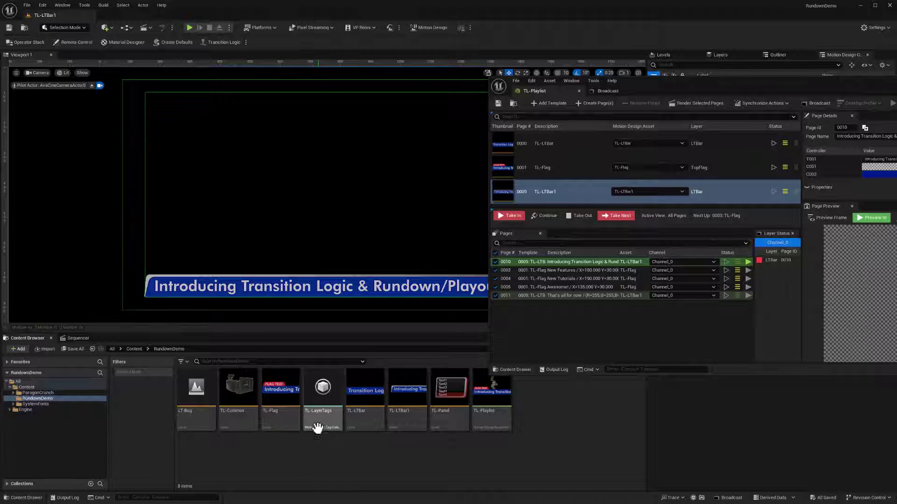
{"action": "mouse_move", "coordinate": [317, 428]}
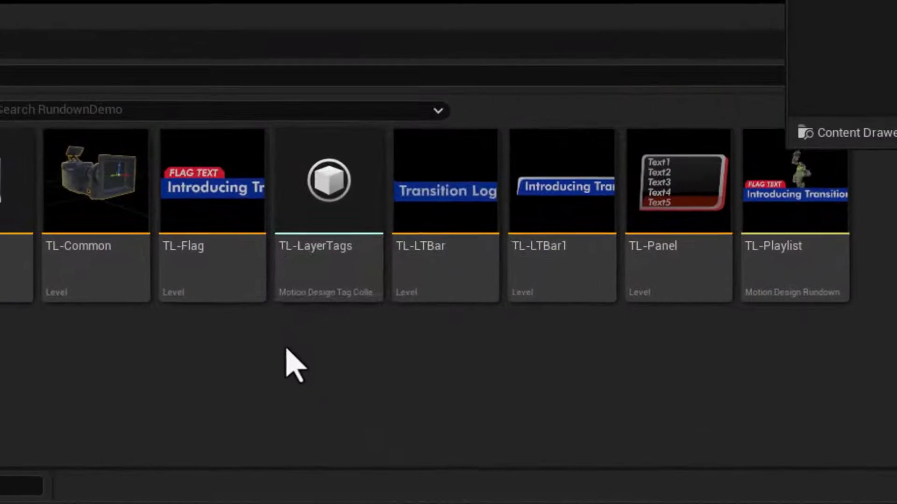
{"action": "right_click", "coordinate": [299, 411]}
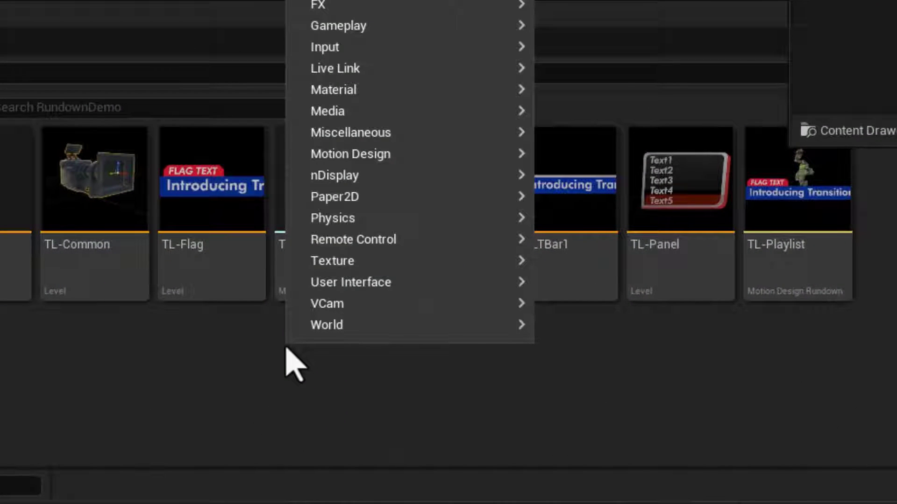
{"action": "mouse_move", "coordinate": [336, 157]}
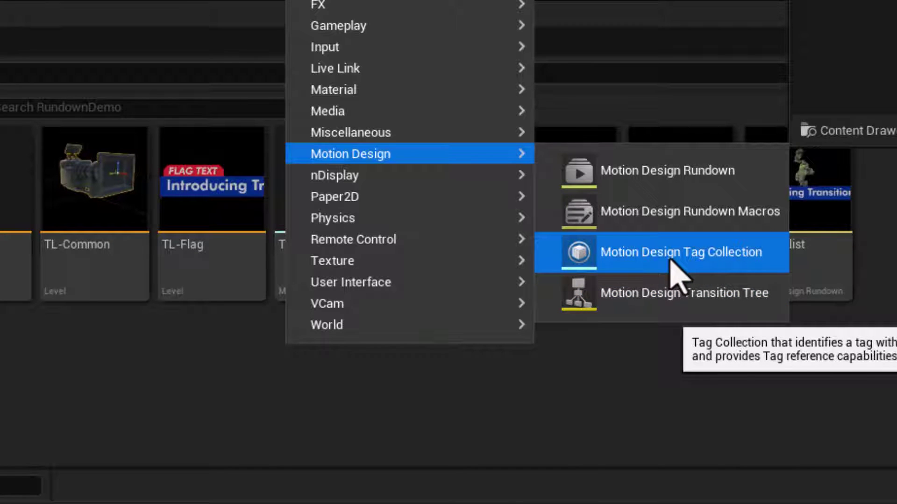
{"action": "left_click", "coordinate": [671, 260]}
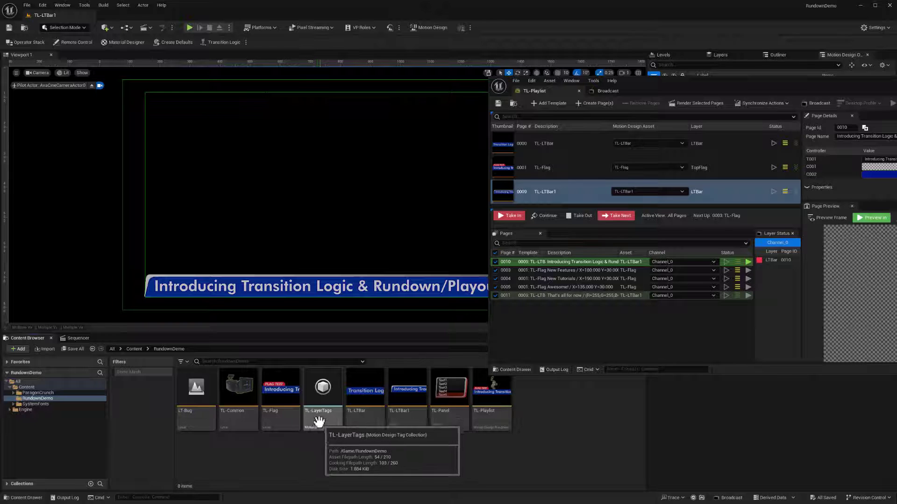
Create a Motion Design Tag Collection named TL-BusyStatTags in the RundownDemo folder and save it
{"action": "left_click_drag", "start_coordinate": [693, 80], "coordinate": [896, 103]}
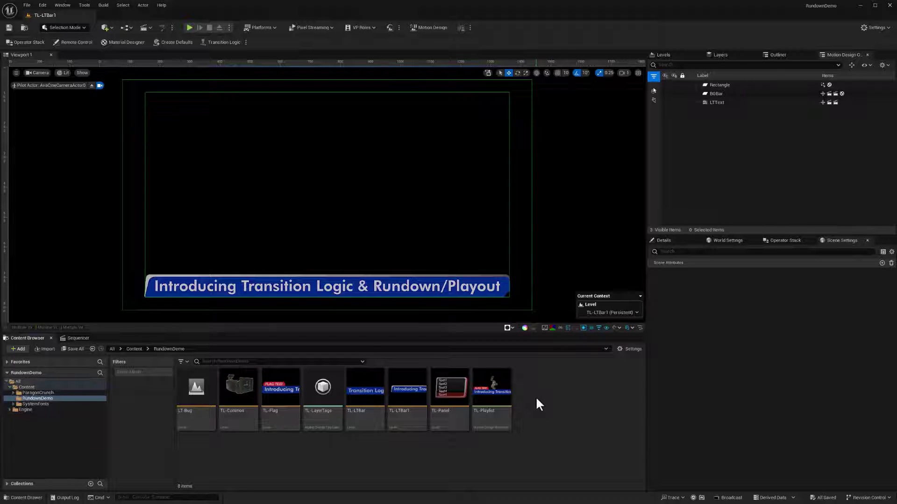
{"action": "right_click", "coordinate": [536, 398]}
{"action": "mouse_move", "coordinate": [561, 328]}
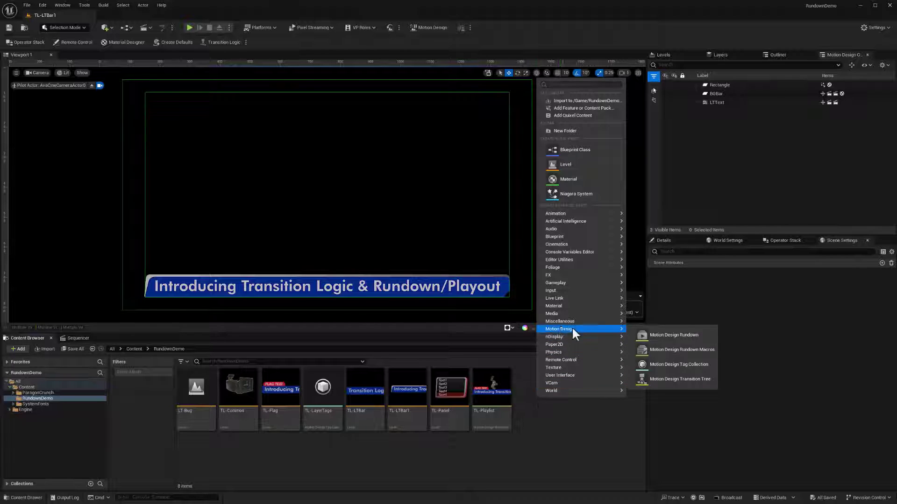
{"action": "left_click", "coordinate": [659, 363]}
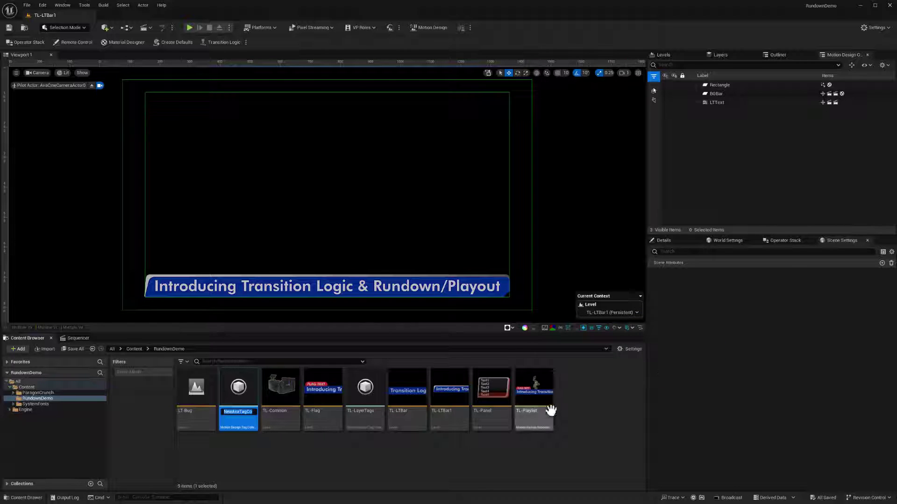
{"action": "type", "text": "TL-Busy"}
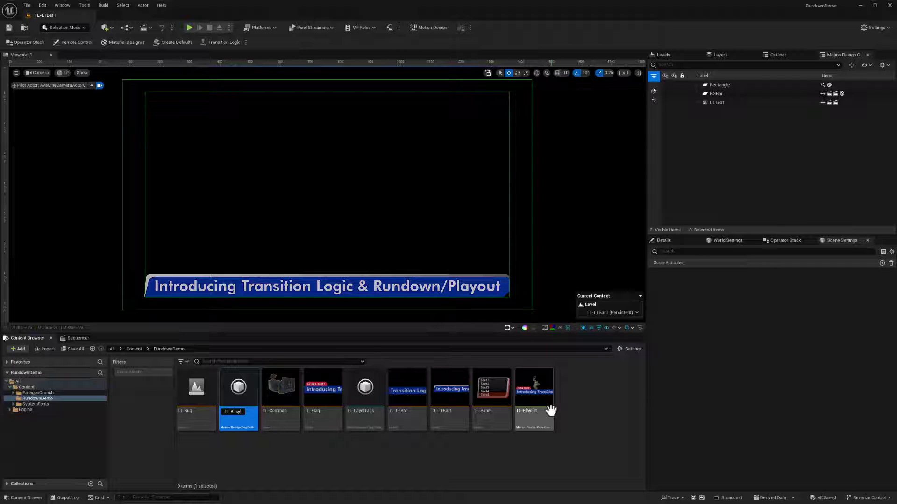
{"action": "type", "text": "StatTags"}
{"action": "key", "text": "Return"}
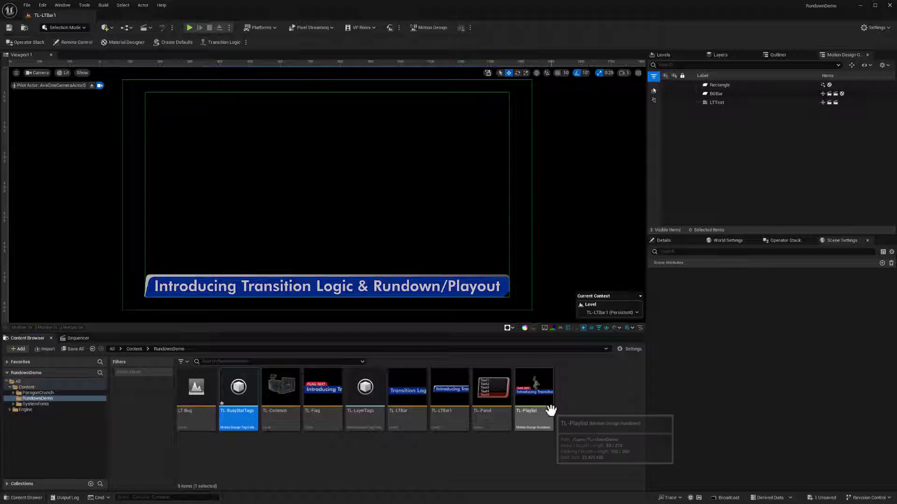
{"action": "key", "text": "ctrl+s"}
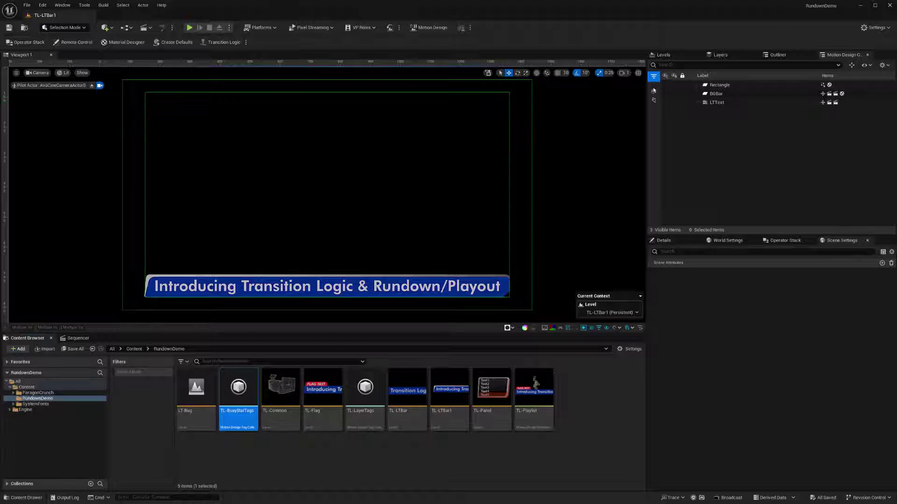
Add the tags Busy and Nobusy to the TL-BusyStatTags collection and save it
{"action": "left_click_drag", "start_coordinate": [483, 104], "coordinate": [327, 107]}
{"action": "left_click", "coordinate": [244, 164]}
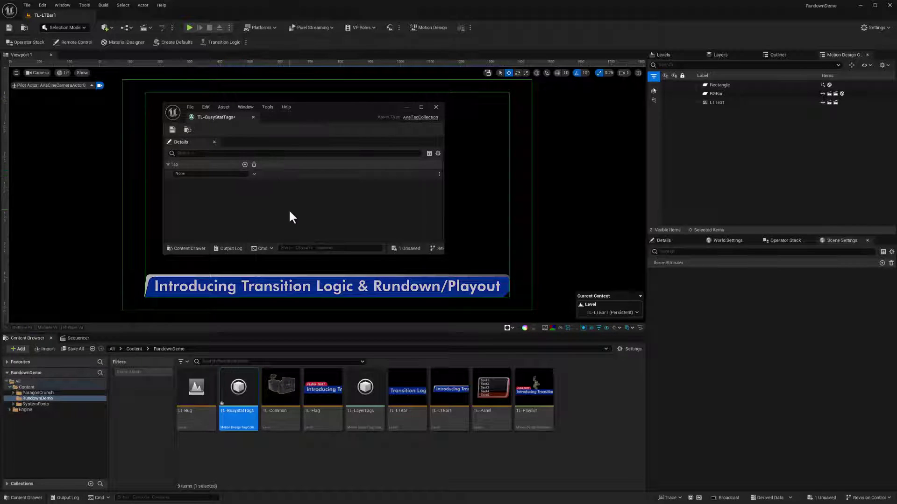
{"action": "left_click", "coordinate": [186, 174]}
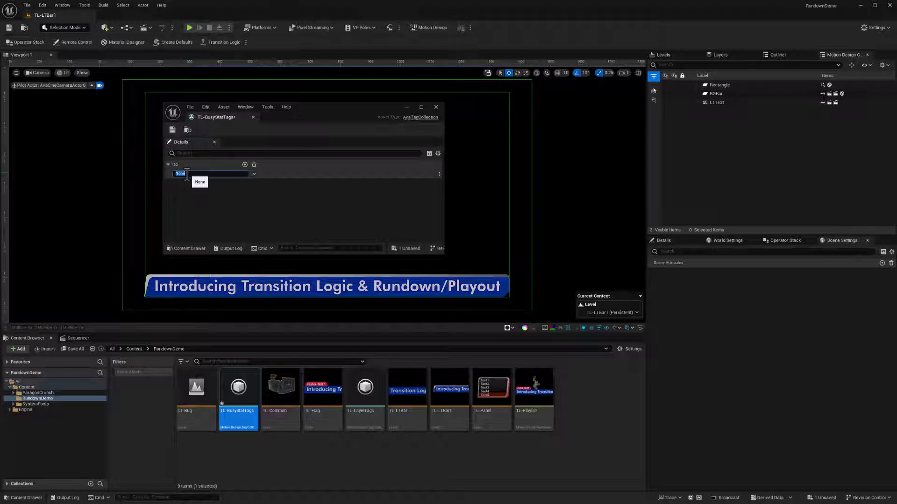
{"action": "type", "text": "Busy"}
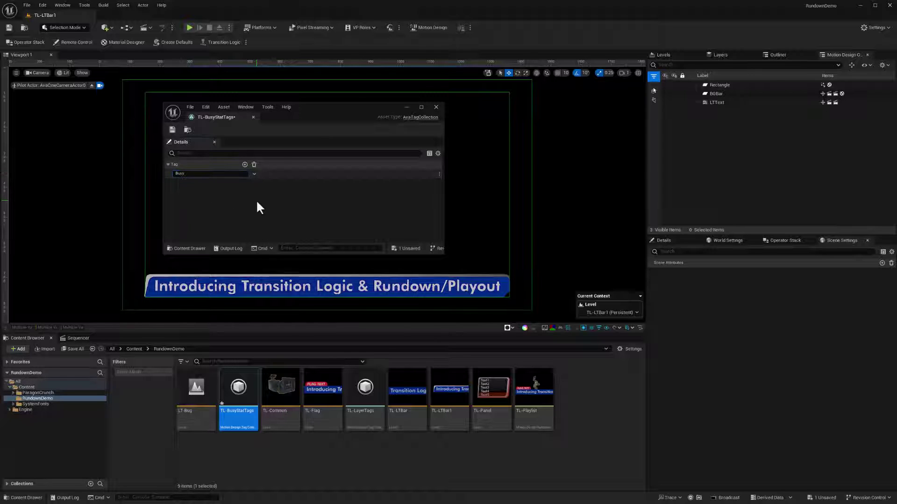
{"action": "left_click", "coordinate": [245, 165]}
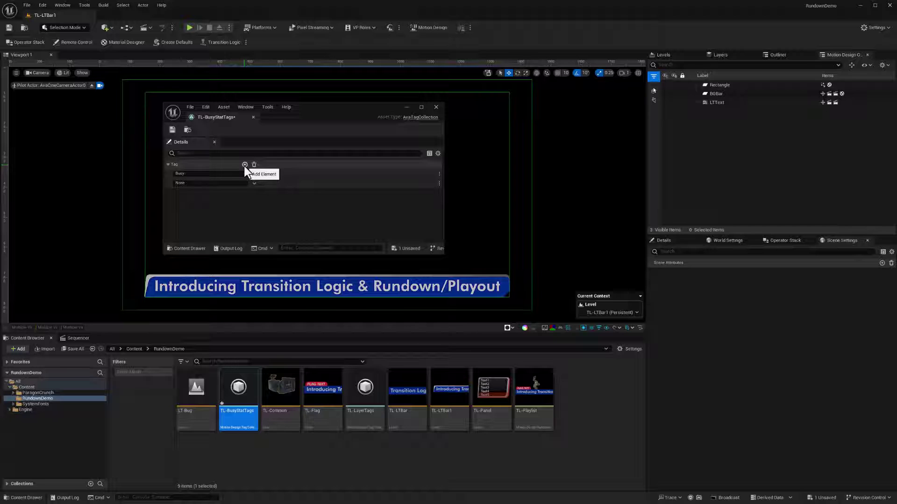
{"action": "left_click", "coordinate": [192, 183]}
{"action": "type", "text": "Nobusy"}
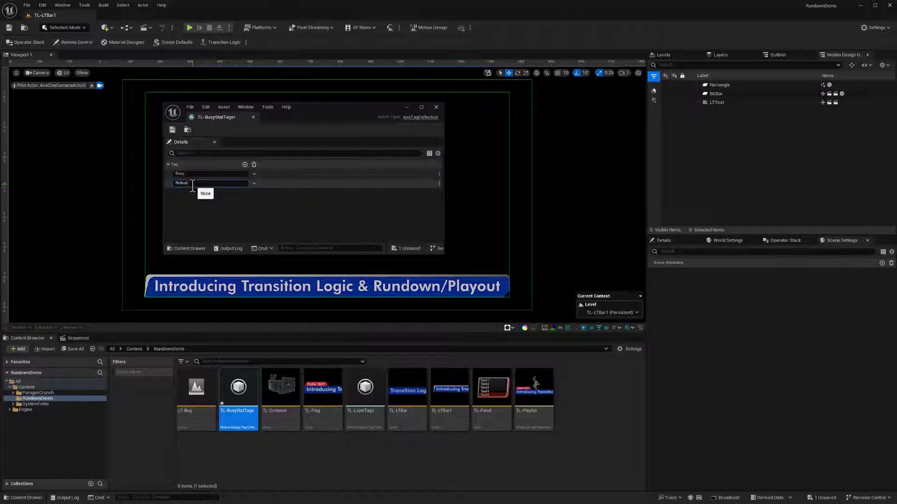
{"action": "key", "text": "Return"}
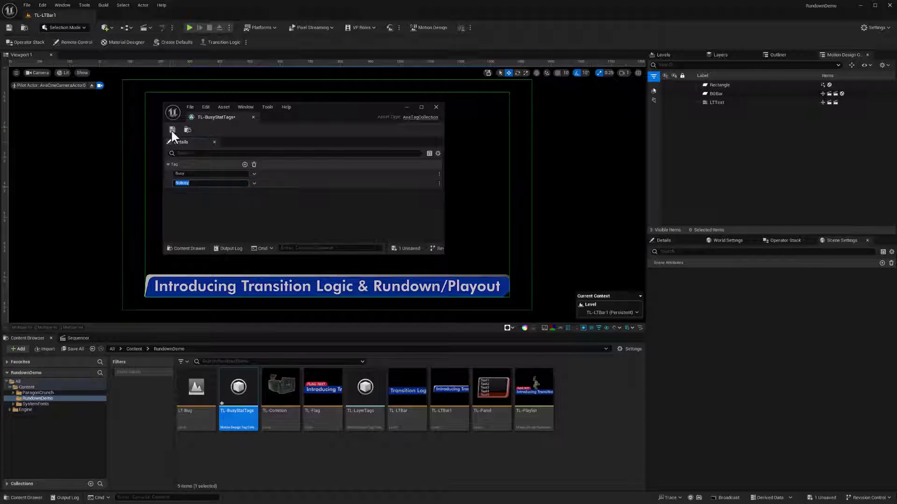
{"action": "left_click", "coordinate": [172, 129]}
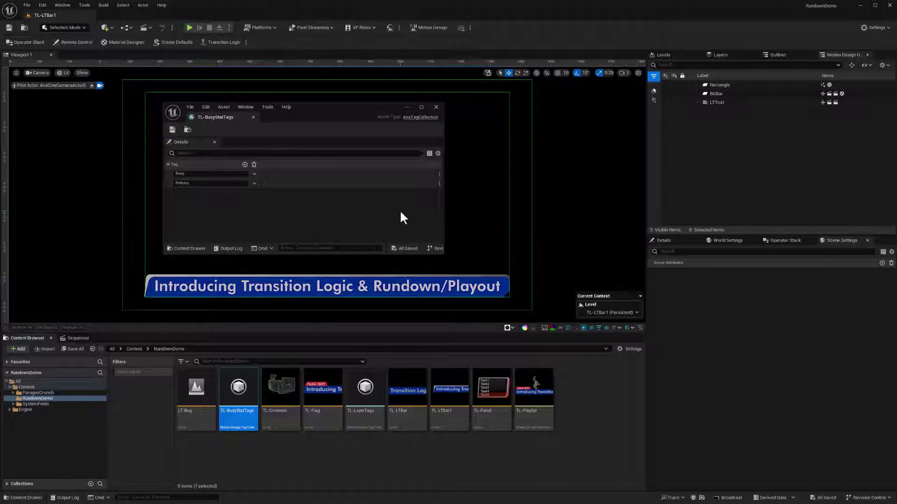
Try a Tag Attribute scene attribute using the Busy tag from TL-BusyStatTags, and clear the scene attributes
{"action": "left_click", "coordinate": [882, 263]}
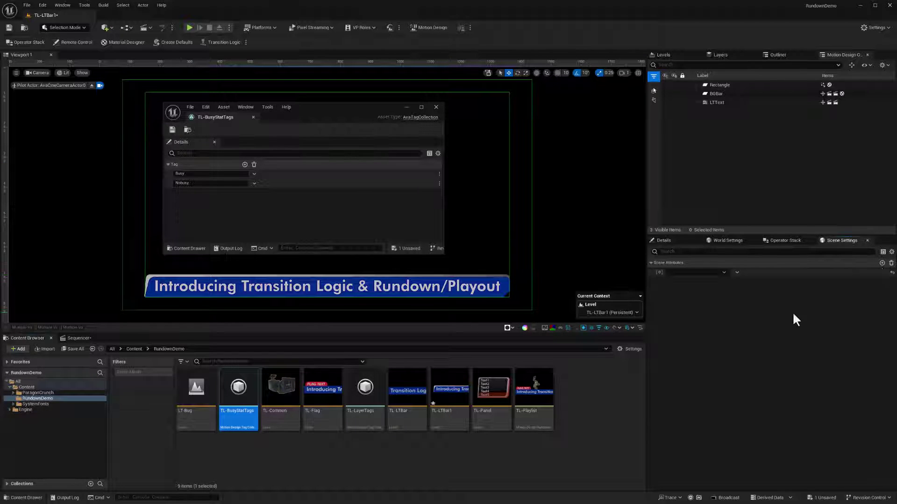
{"action": "left_click", "coordinate": [724, 272]}
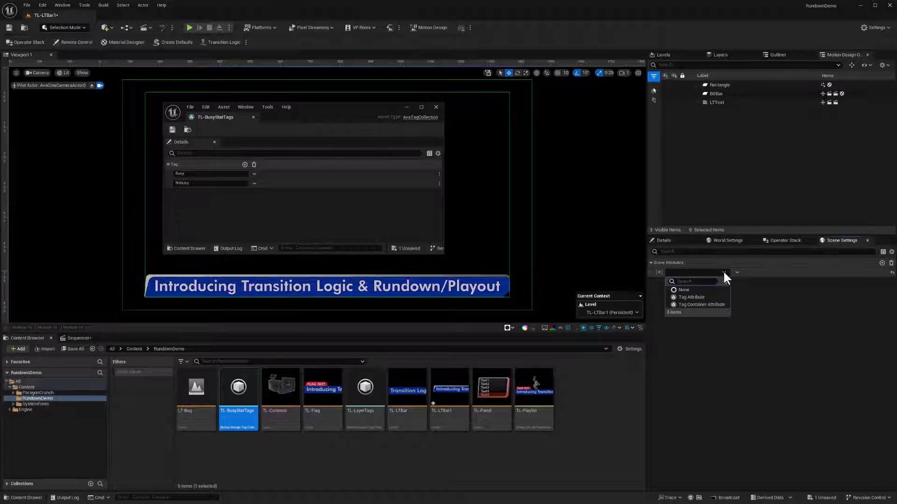
{"action": "left_click", "coordinate": [691, 297]}
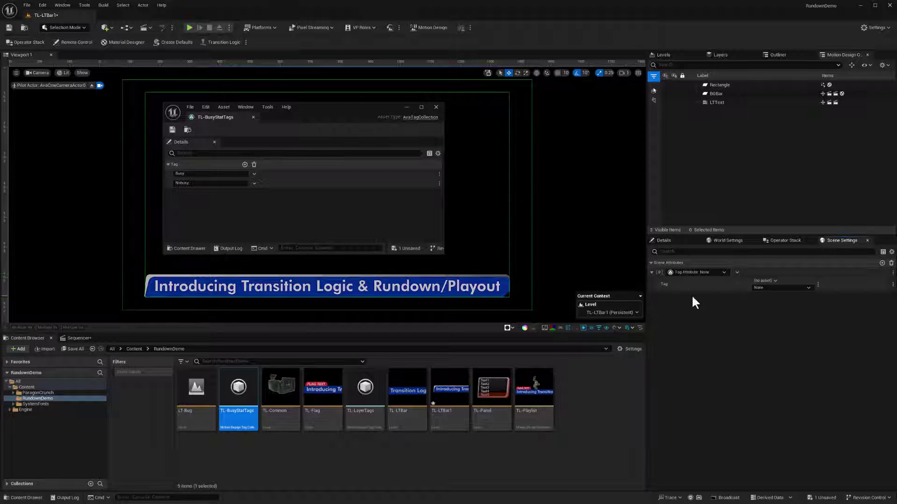
{"action": "left_click", "coordinate": [770, 287]}
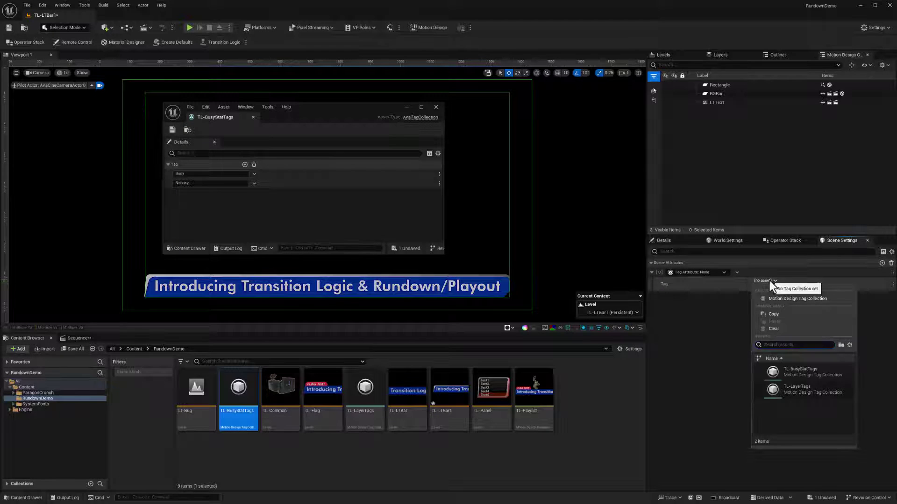
{"action": "left_click", "coordinate": [789, 371]}
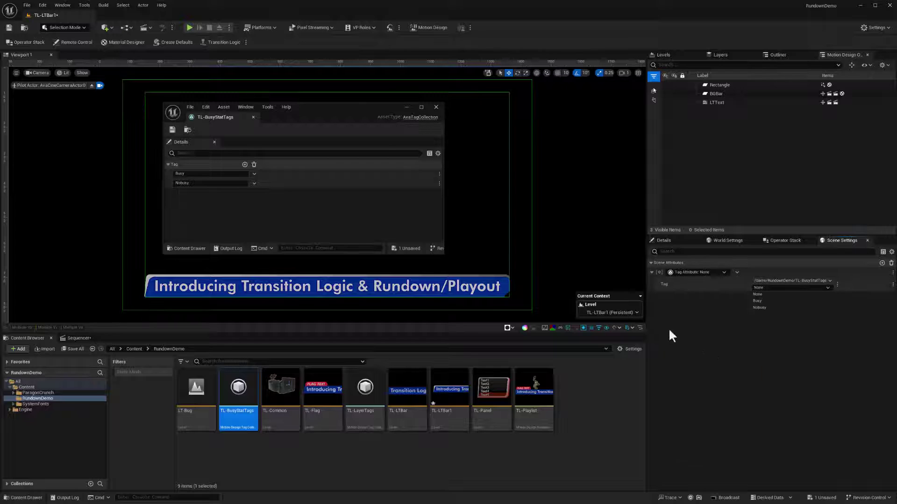
{"action": "left_click", "coordinate": [761, 301]}
{"action": "left_click", "coordinate": [890, 264]}
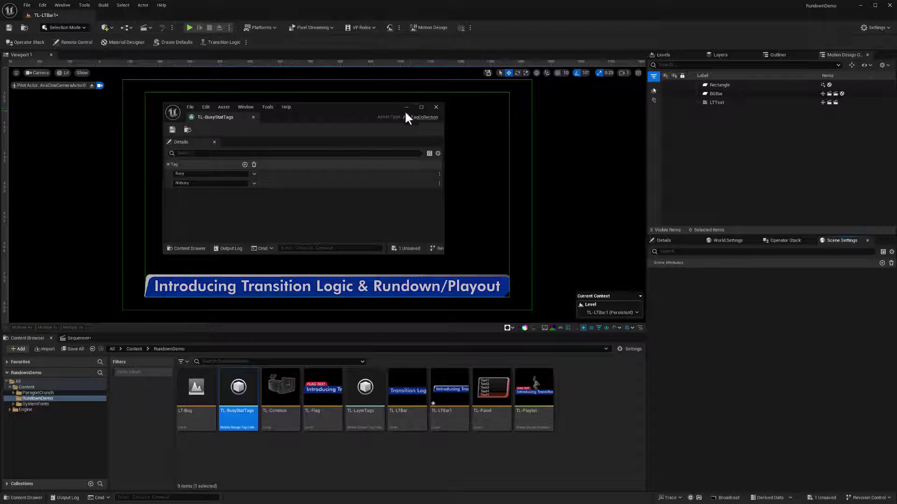
Close the TL-BusyStatTags collection, show the sequences of TL-LTBar1, and open its Transition Logic editor
{"action": "left_click", "coordinate": [436, 108]}
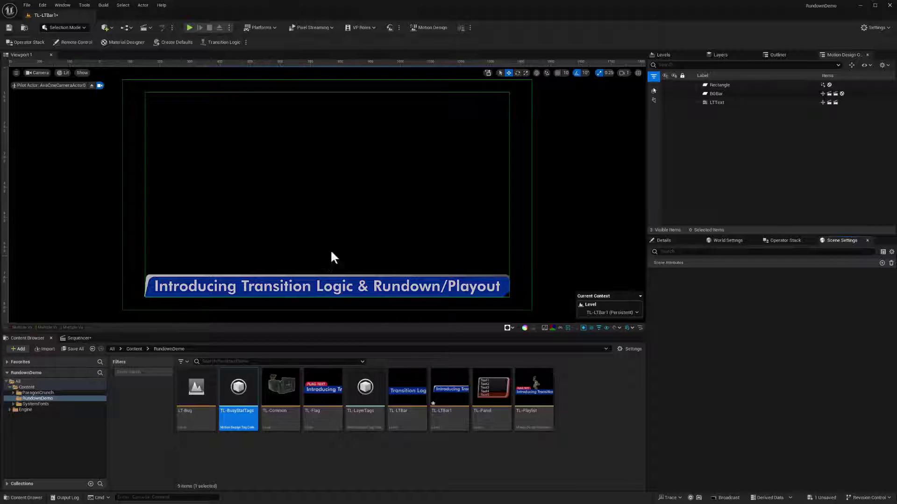
{"action": "left_click", "coordinate": [75, 338]}
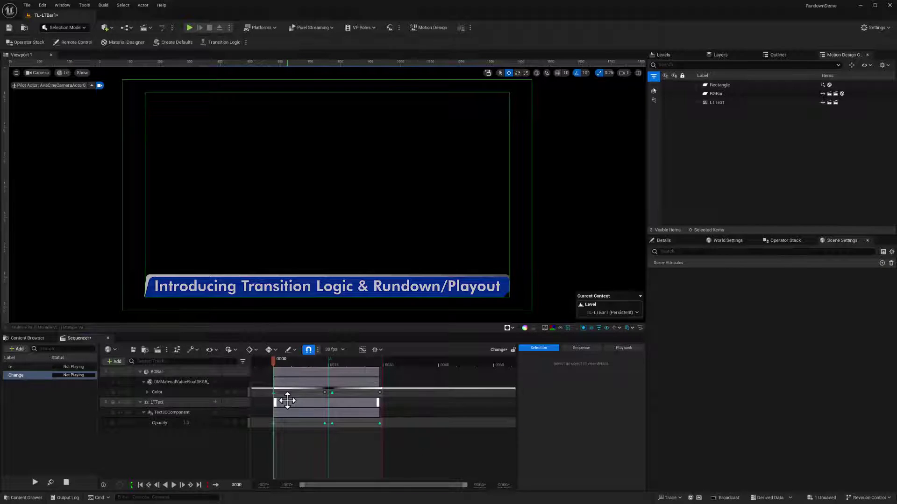
{"action": "left_click", "coordinate": [246, 41]}
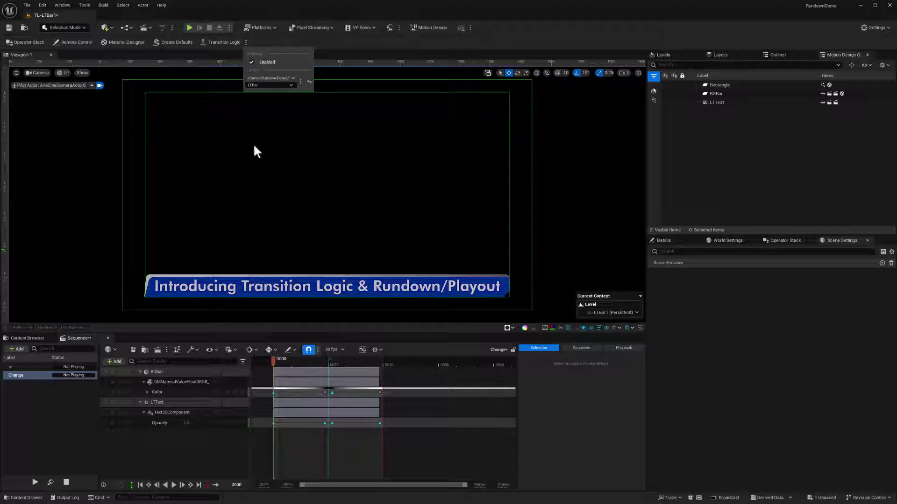
{"action": "left_click", "coordinate": [217, 43]}
{"action": "left_click", "coordinate": [219, 42]}
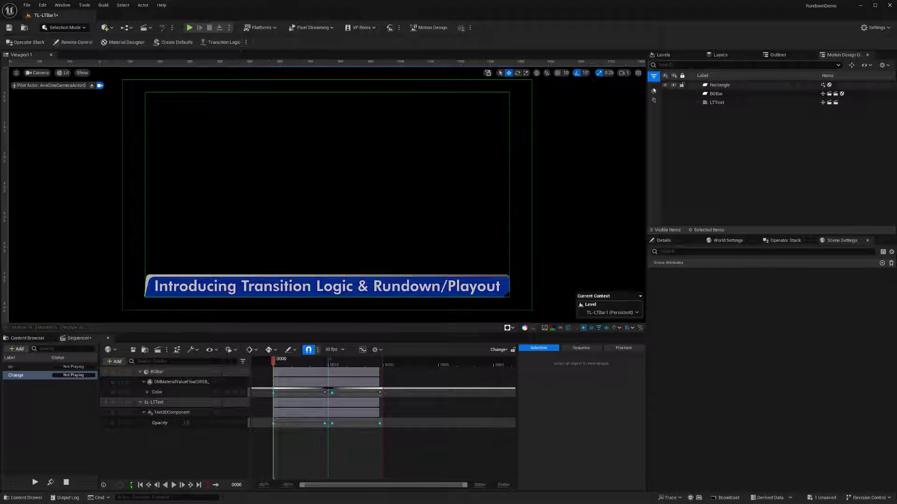
Reposition and enlarge the Transition Logic window to examine the whole transition tree
{"action": "left_click_drag", "start_coordinate": [613, 183], "coordinate": [248, 182]}
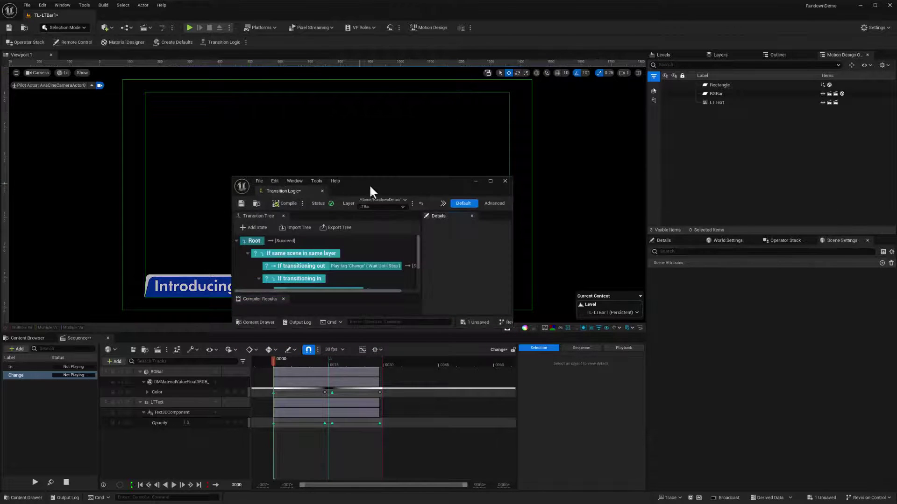
{"action": "left_click_drag", "start_coordinate": [369, 184], "coordinate": [260, 107]}
{"action": "left_click_drag", "start_coordinate": [390, 252], "coordinate": [690, 437]}
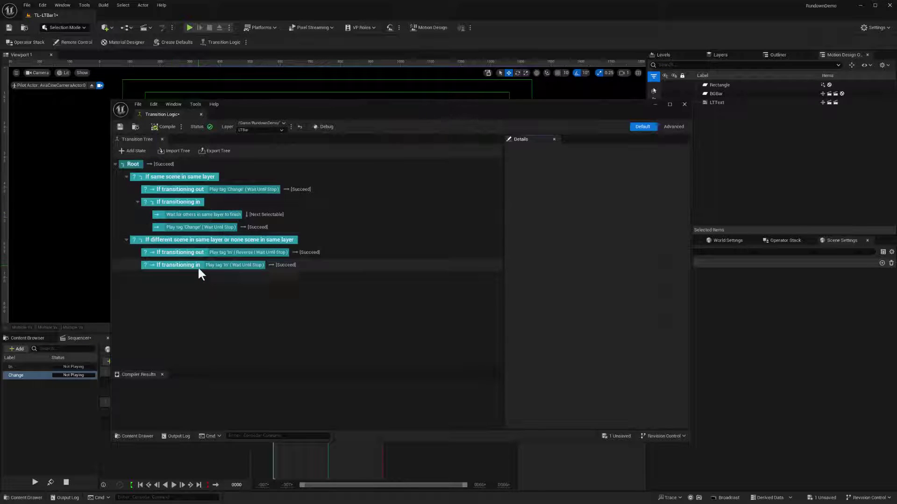
{"action": "mouse_move", "coordinate": [369, 111]}
{"action": "left_mouse_down"}
{"action": "mouse_move", "coordinate": [378, 100]}
{"action": "mouse_move", "coordinate": [361, 97]}
{"action": "left_mouse_up"}
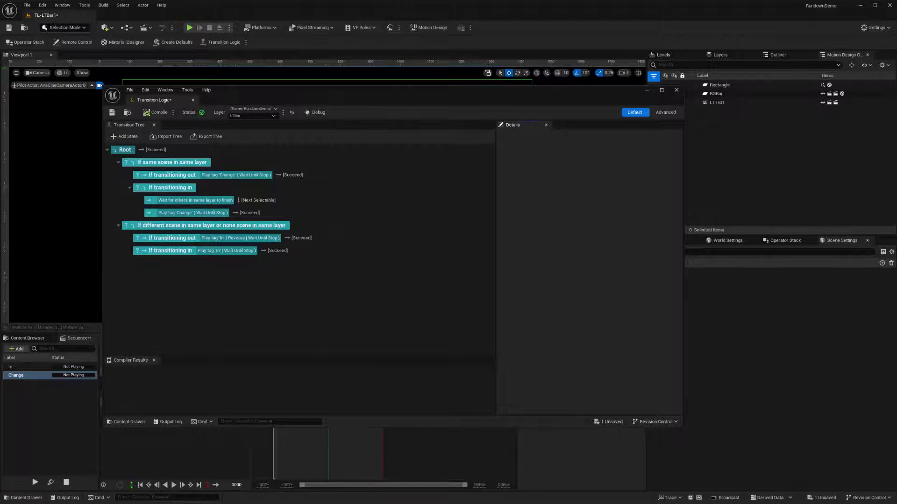
Examine the In sequence alongside the transition tree and TL-Playlist, and close the Transition Logic window
{"action": "left_click_drag", "start_coordinate": [896, 82], "coordinate": [767, 92]}
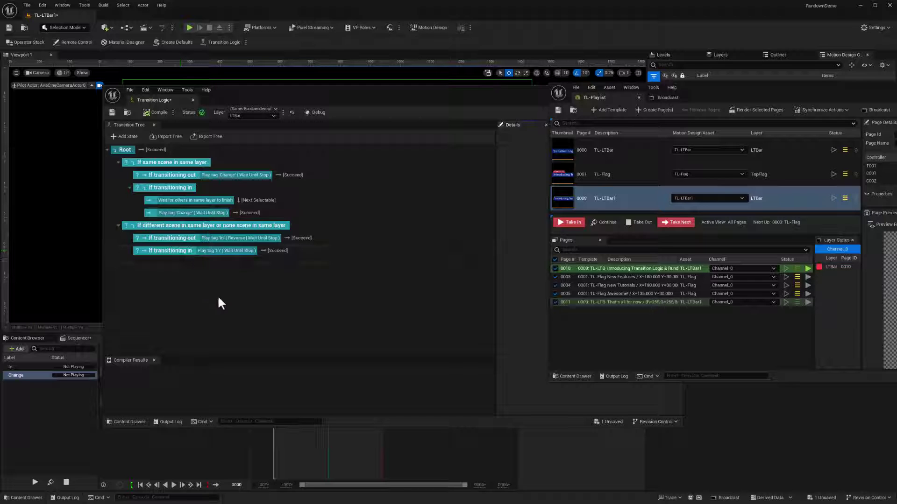
{"action": "left_click", "coordinate": [17, 366]}
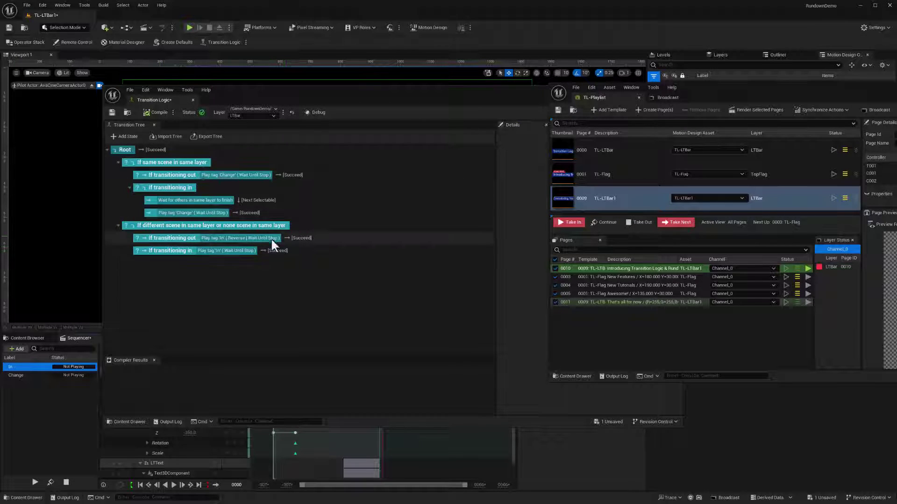
{"action": "left_click_drag", "start_coordinate": [318, 92], "coordinate": [389, 113]}
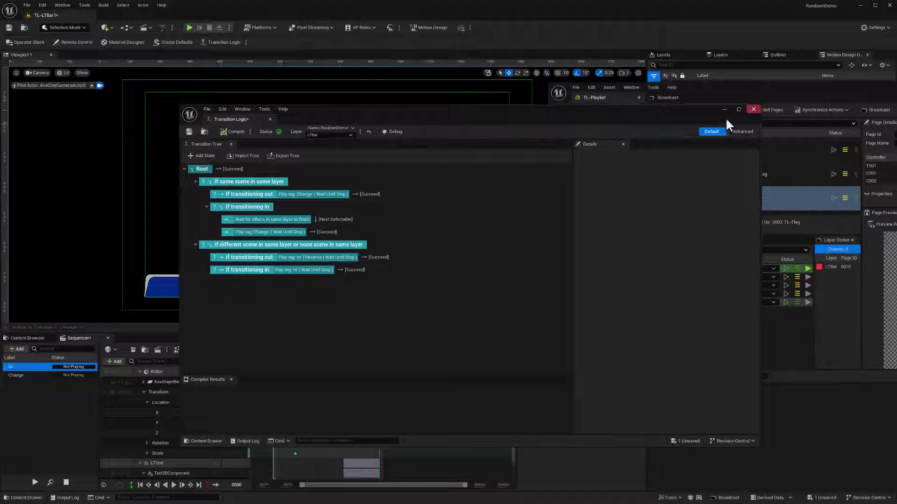
{"action": "left_click", "coordinate": [751, 110]}
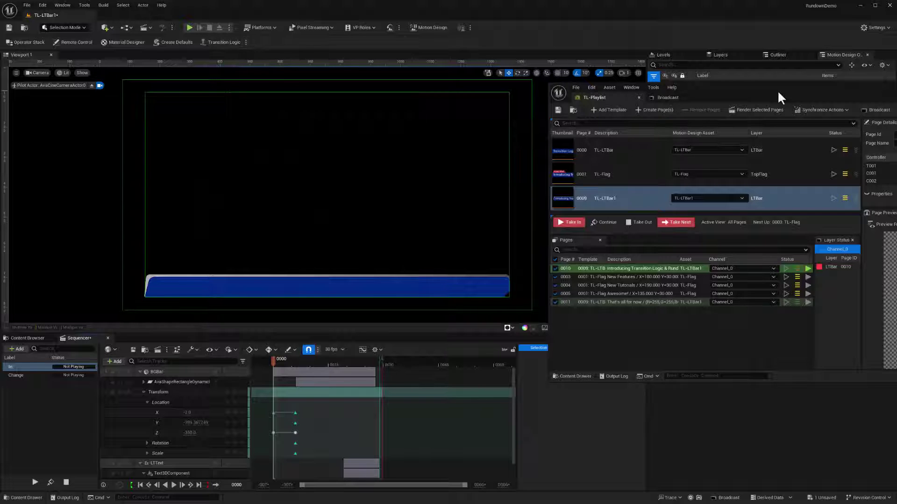
Open the Transition Logic of page 0010 from TL-Playlist and turn on its debugging
{"action": "left_click_drag", "start_coordinate": [780, 94], "coordinate": [351, 74]}
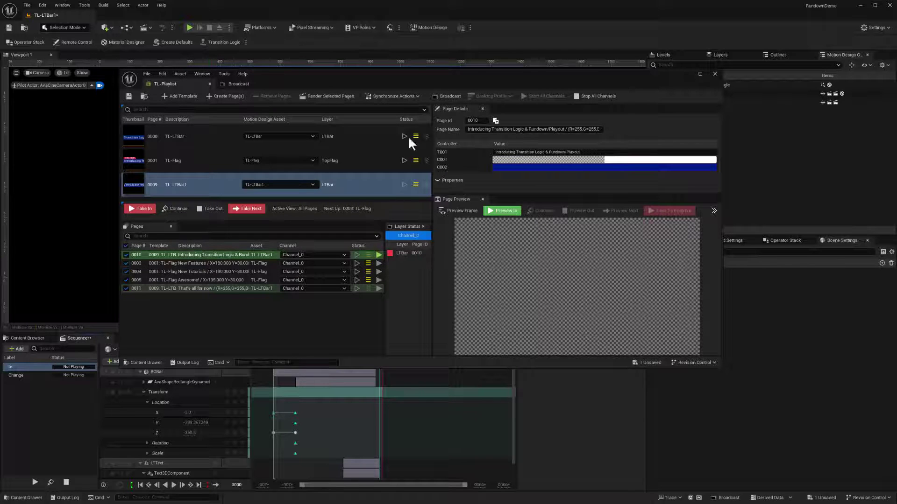
{"action": "right_click", "coordinate": [189, 261]}
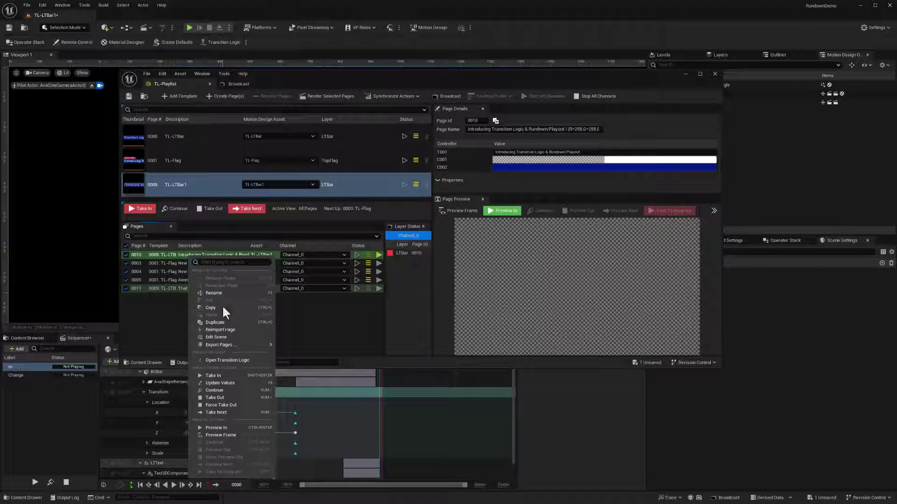
{"action": "left_click", "coordinate": [222, 359]}
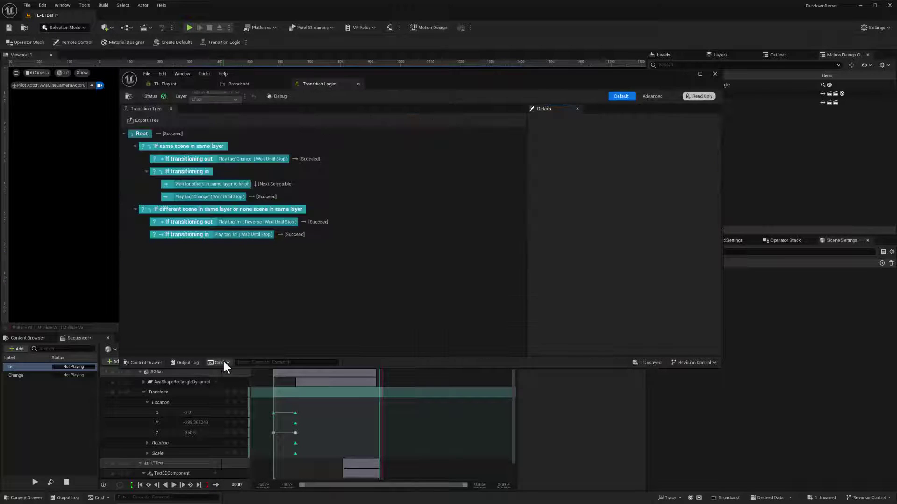
{"action": "left_click", "coordinate": [277, 97]}
Detach the read-only Transition Logic view into its own window below the broadcast preview and enlarge it to show the full tree
{"action": "left_click_drag", "start_coordinate": [403, 83], "coordinate": [320, 313]}
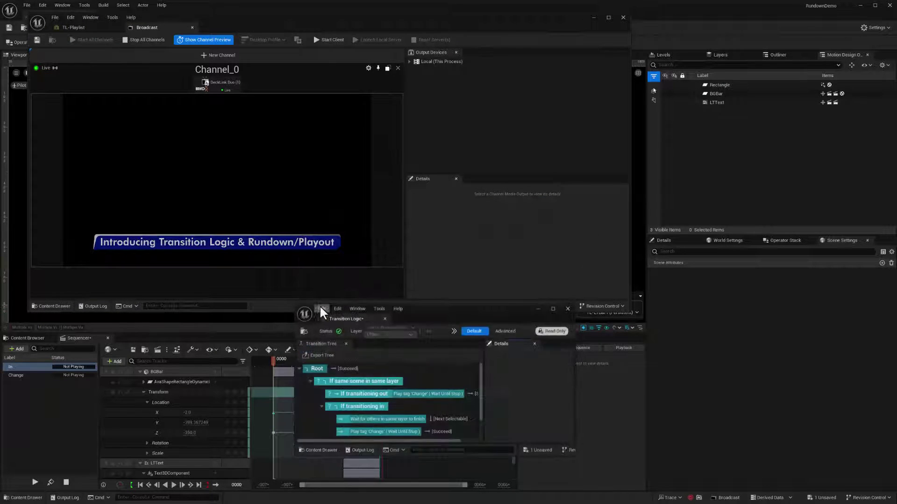
{"action": "left_click_drag", "start_coordinate": [575, 456], "coordinate": [840, 492]}
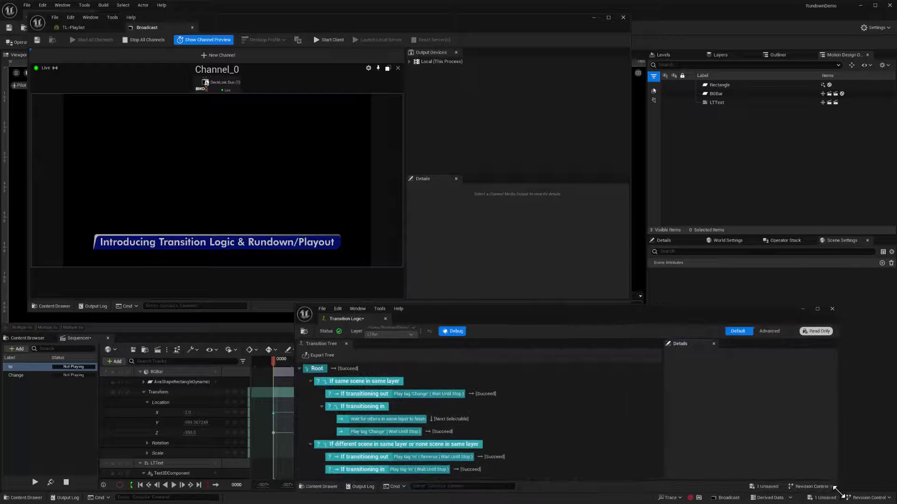
{"action": "mouse_move", "coordinate": [648, 304]}
{"action": "left_mouse_down"}
{"action": "mouse_move", "coordinate": [643, 246]}
{"action": "mouse_move", "coordinate": [647, 301]}
{"action": "mouse_move", "coordinate": [647, 293]}
{"action": "left_mouse_up"}
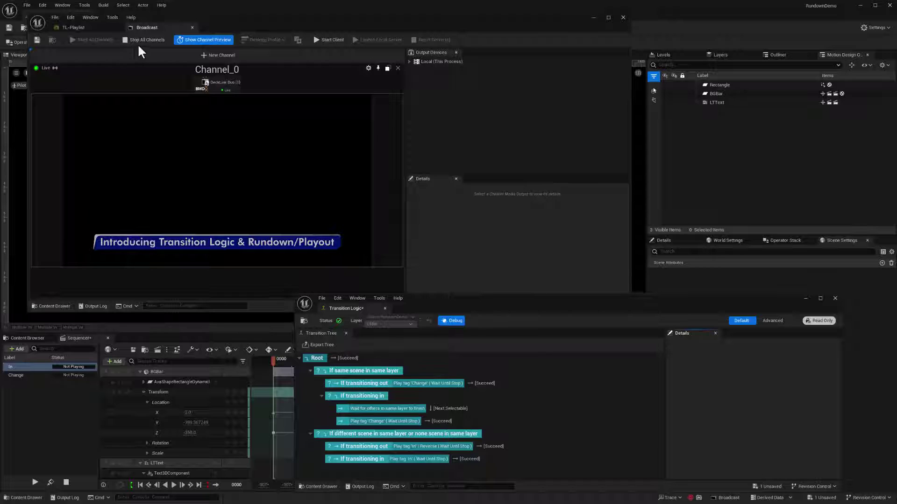
Bring back the TL-Playlist pages and examine the details of the "If transitioning out" state under the different-scene condition
{"action": "left_click", "coordinate": [88, 28]}
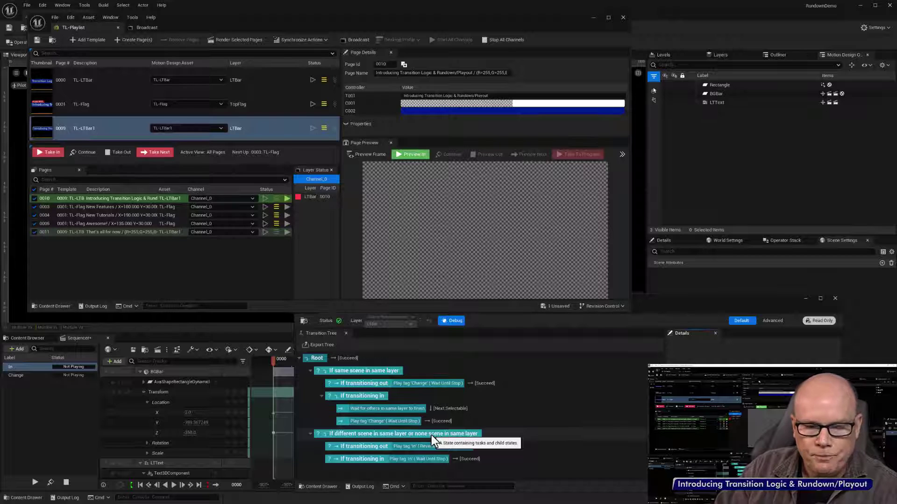
{"action": "left_click", "coordinate": [374, 447]}
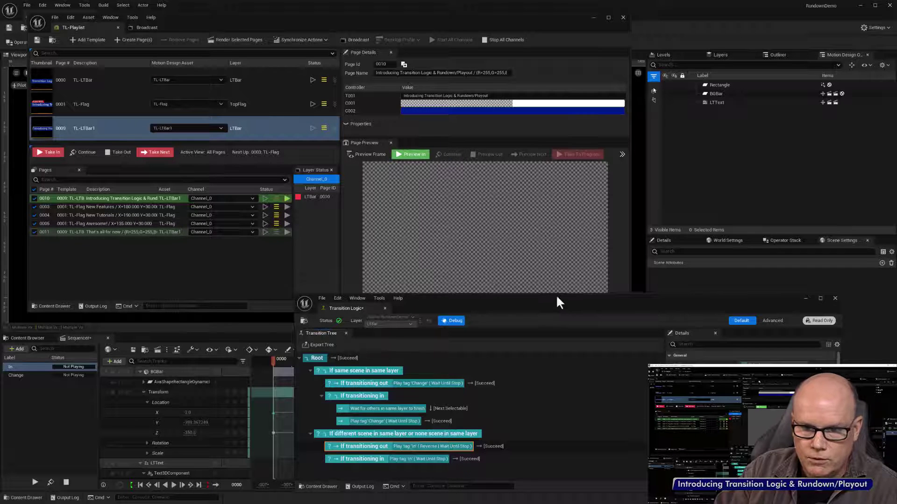
{"action": "left_click_drag", "start_coordinate": [558, 293], "coordinate": [558, 209]}
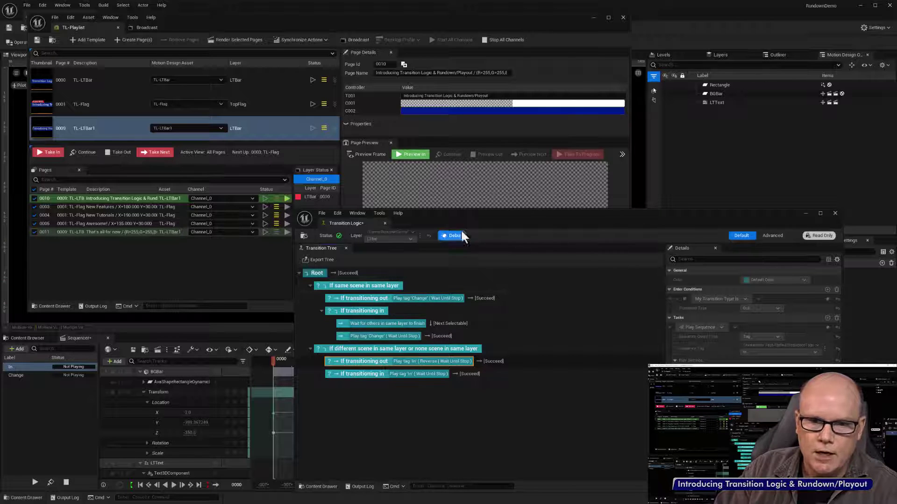
Take page 0010 out of the broadcast and shorten the TL-Playlist window to uncover the transition tree
{"action": "left_click", "coordinate": [121, 152]}
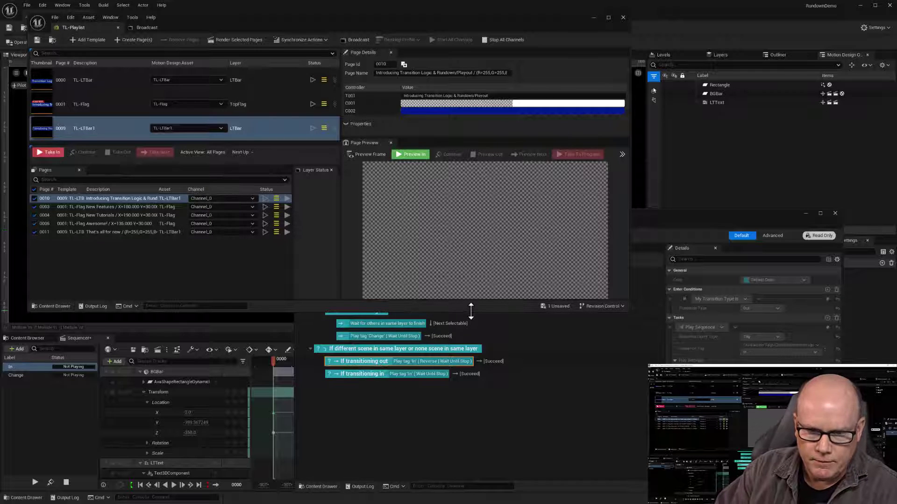
{"action": "left_click_drag", "start_coordinate": [471, 311], "coordinate": [464, 260]}
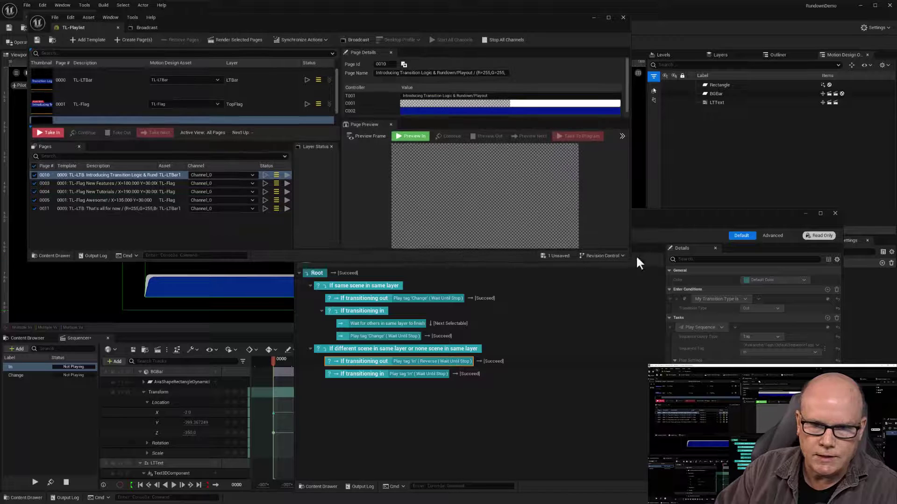
Arrange the TL-Playlist and read-only Transition Logic windows one above the other, with pages and the full transition tree visible
{"action": "left_click", "coordinate": [677, 220]}
{"action": "left_click_drag", "start_coordinate": [676, 224], "coordinate": [392, 270]}
{"action": "left_click_drag", "start_coordinate": [416, 18], "coordinate": [400, 12]}
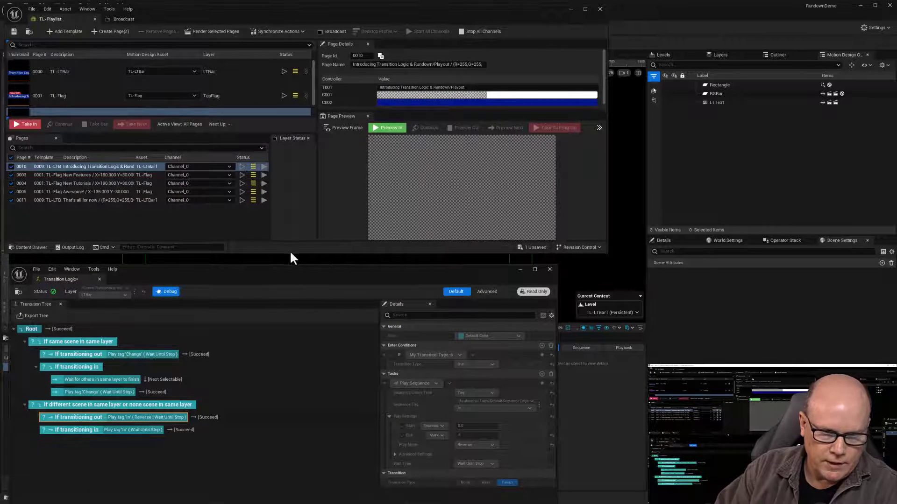
{"action": "left_click_drag", "start_coordinate": [290, 251], "coordinate": [287, 200]}
{"action": "left_click_drag", "start_coordinate": [273, 276], "coordinate": [266, 217]}
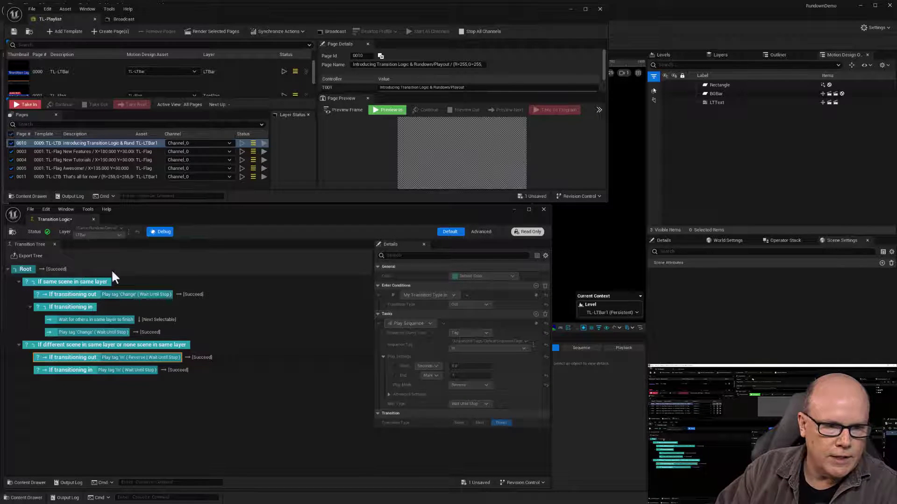
Take page 0010 in to run its transition, and close the read-only Transition Logic window
{"action": "mouse_move", "coordinate": [50, 357]}
{"action": "left_mouse_down"}
{"action": "mouse_move", "coordinate": [55, 348]}
{"action": "mouse_move", "coordinate": [51, 364]}
{"action": "left_mouse_up"}
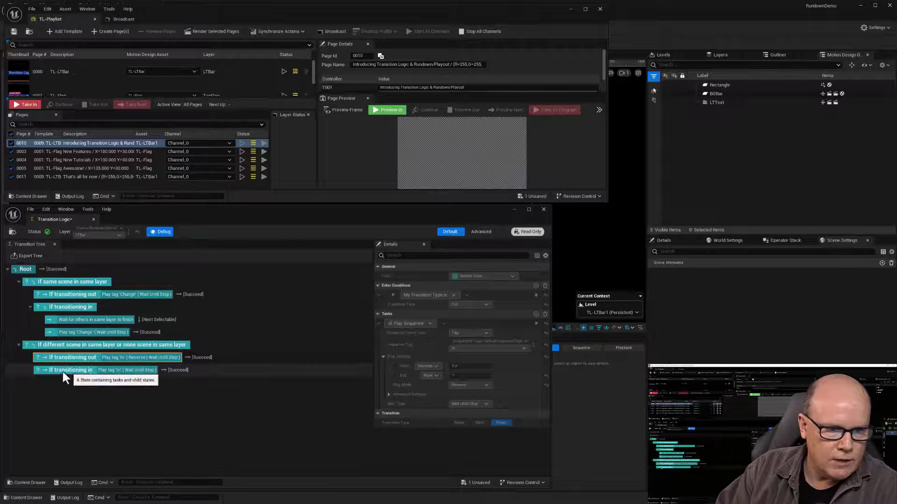
{"action": "left_click", "coordinate": [28, 105]}
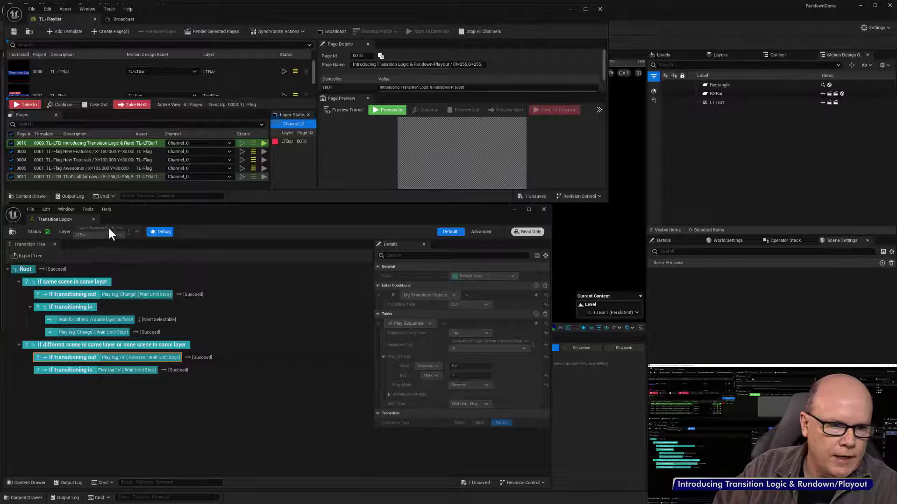
{"action": "left_click", "coordinate": [542, 209]}
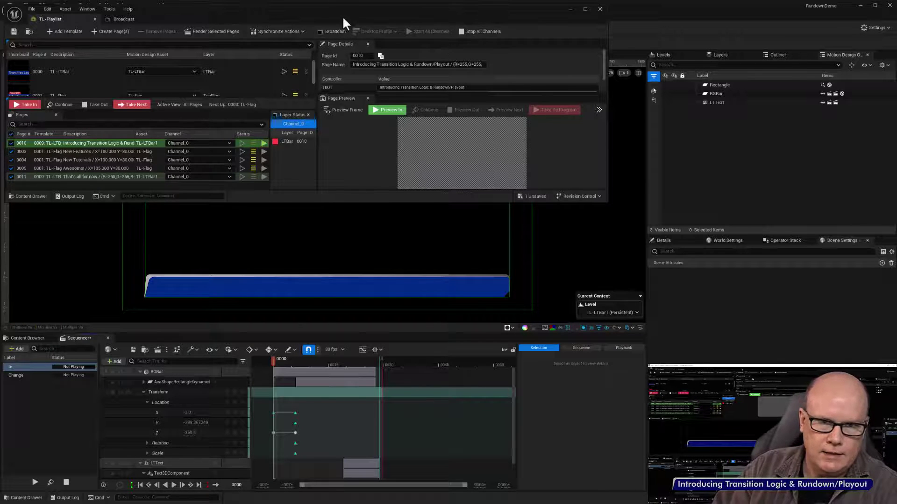
Open TL-LTBar1's editable Transition Logic from the level editor and enlarge its window to show the whole tree
{"action": "left_click_drag", "start_coordinate": [342, 17], "coordinate": [422, 67]}
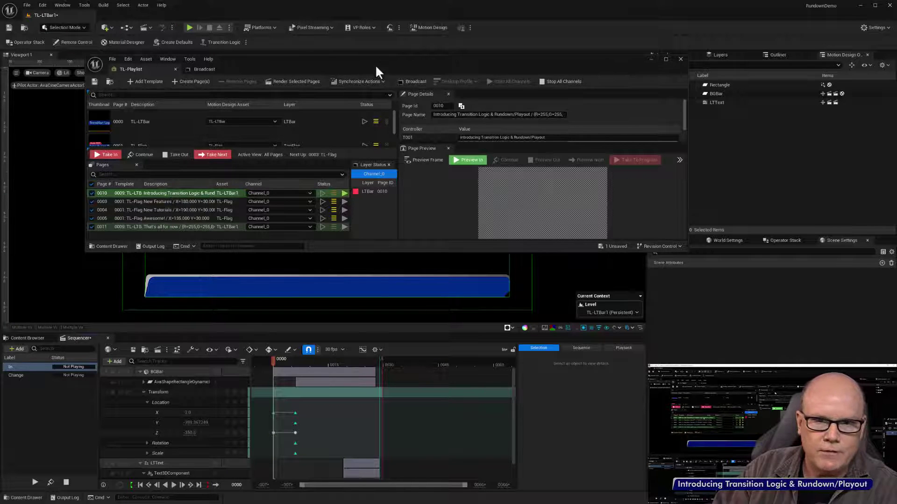
{"action": "left_click_drag", "start_coordinate": [377, 69], "coordinate": [544, 178]}
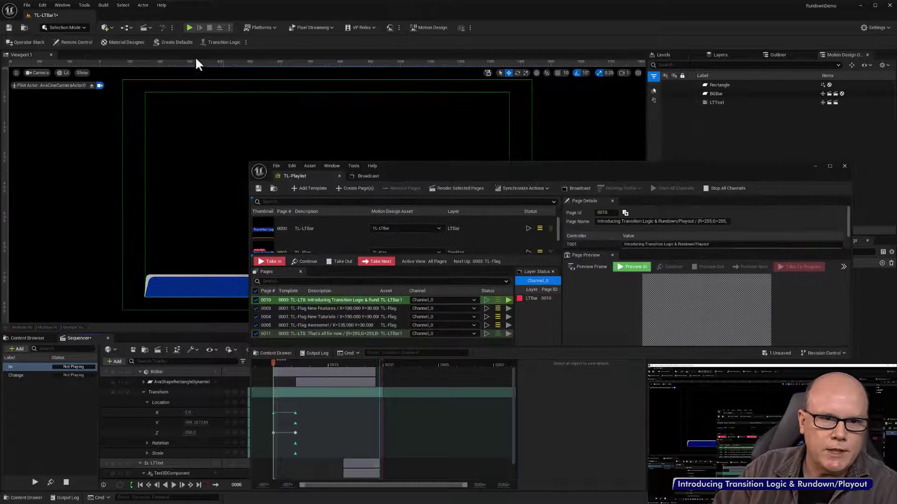
{"action": "left_click", "coordinate": [217, 43]}
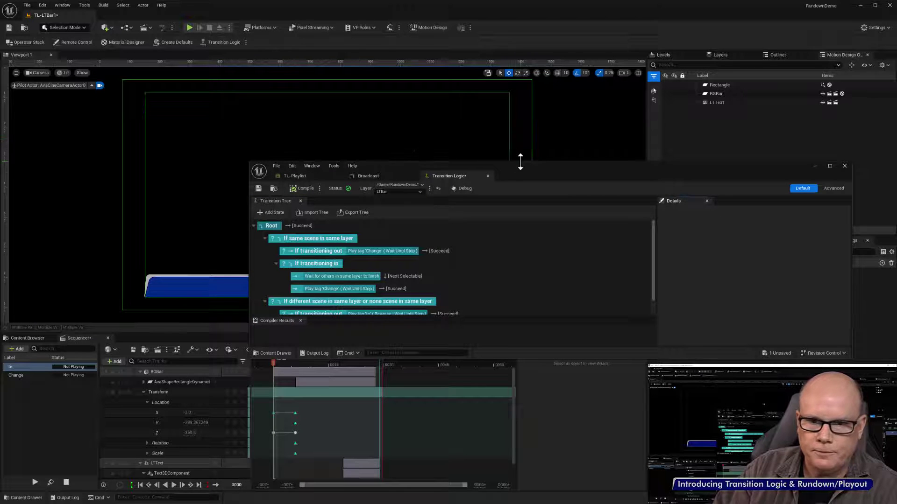
{"action": "left_click_drag", "start_coordinate": [519, 164], "coordinate": [514, 99]}
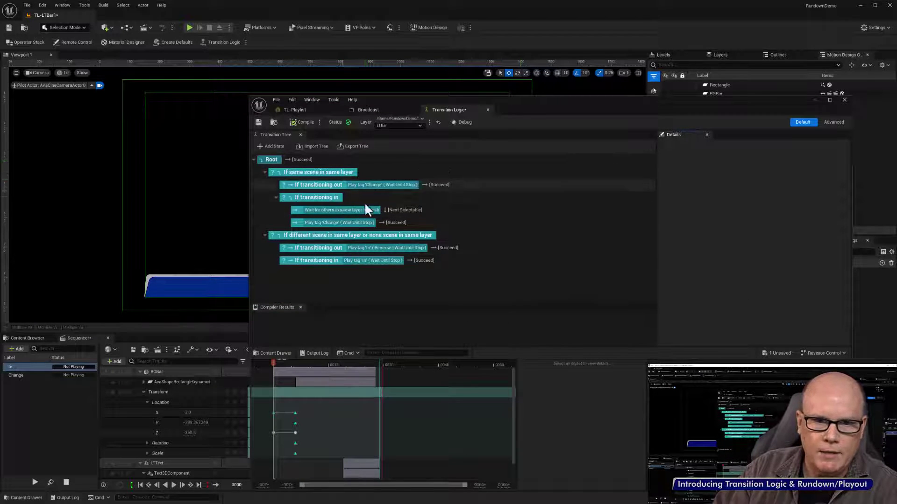
{"action": "left_click_drag", "start_coordinate": [576, 111], "coordinate": [424, 91]}
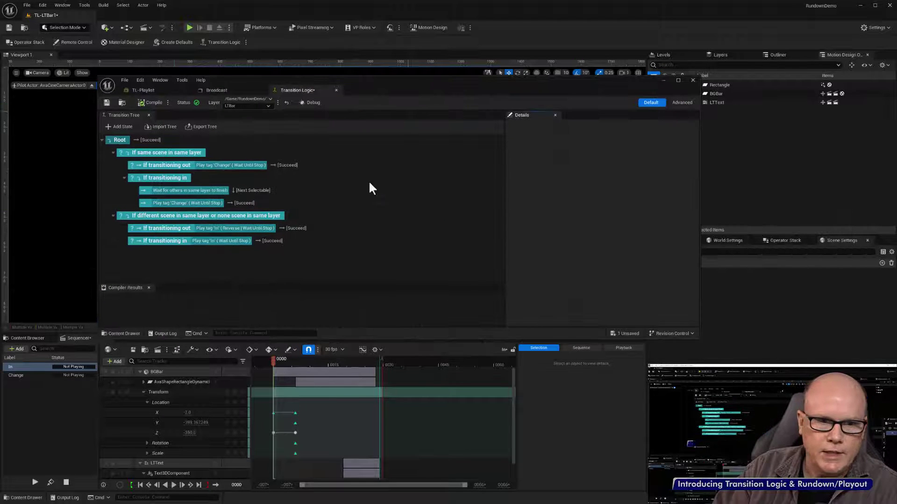
Compare the sequence tag in the different-scene "If transitioning out" state with the tag options of the In sequence
{"action": "left_click", "coordinate": [166, 230]}
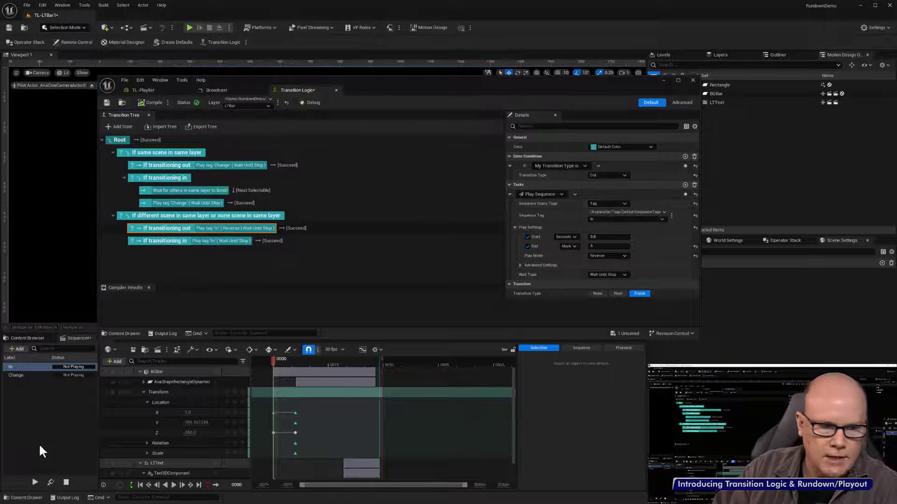
{"action": "left_click", "coordinate": [23, 366]}
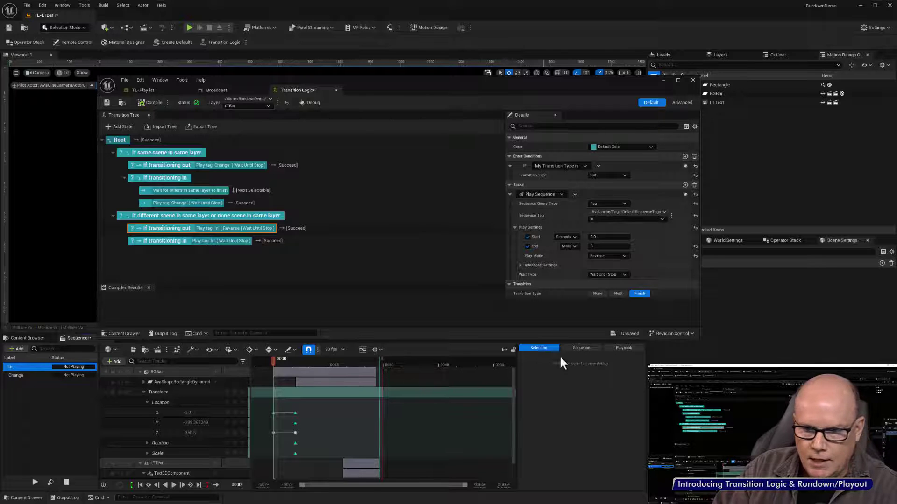
{"action": "left_click", "coordinate": [582, 347]}
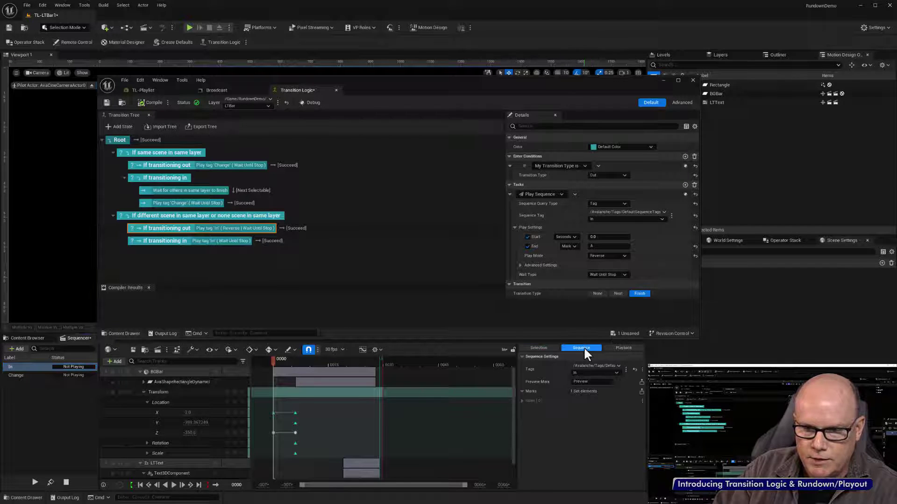
{"action": "left_click", "coordinate": [616, 372]}
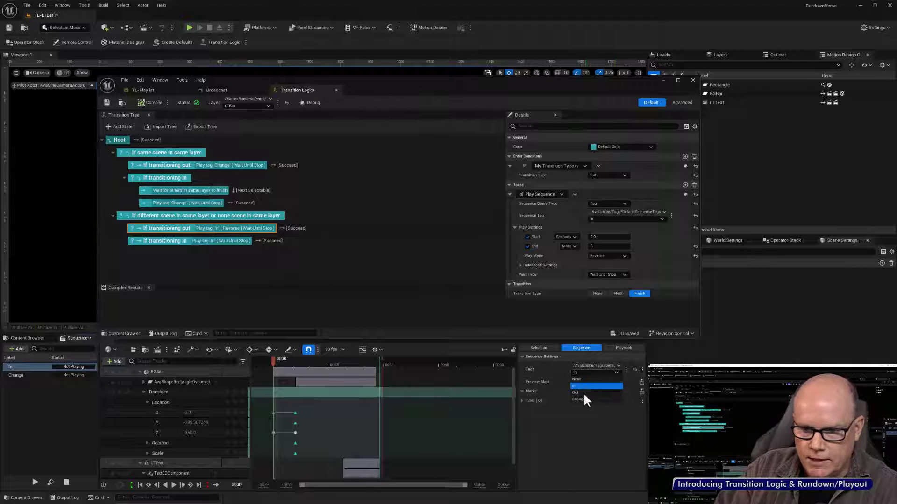
{"action": "left_click", "coordinate": [607, 365]}
{"action": "left_click", "coordinate": [594, 422]}
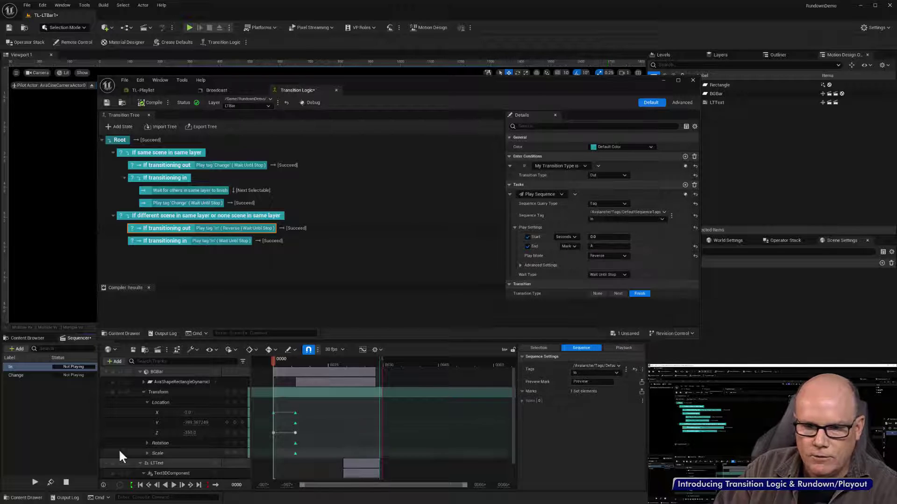
Add a temporary sequence to view its Apply Preset options, and delete it again
{"action": "left_click", "coordinate": [17, 349]}
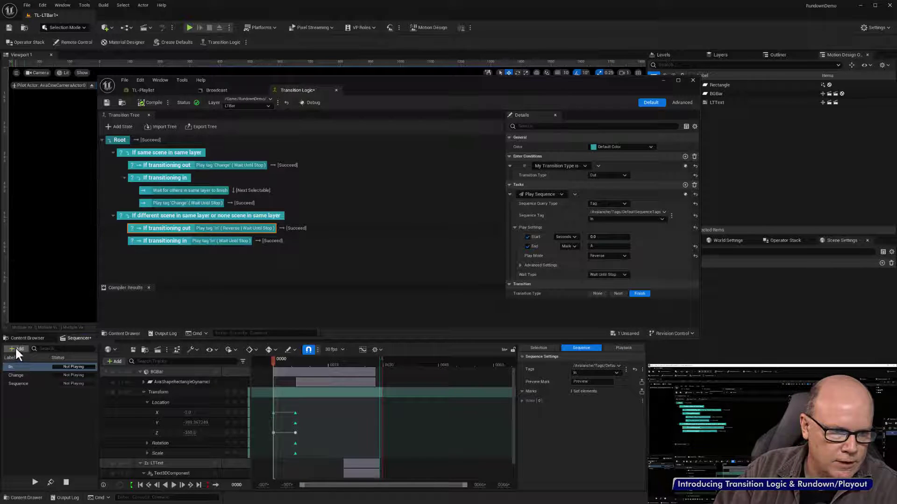
{"action": "right_click", "coordinate": [23, 384]}
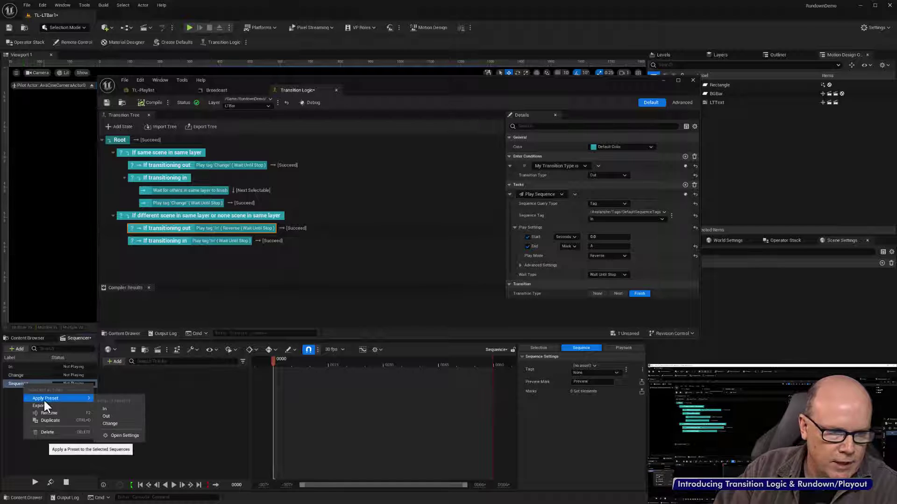
{"action": "left_click", "coordinate": [15, 398]}
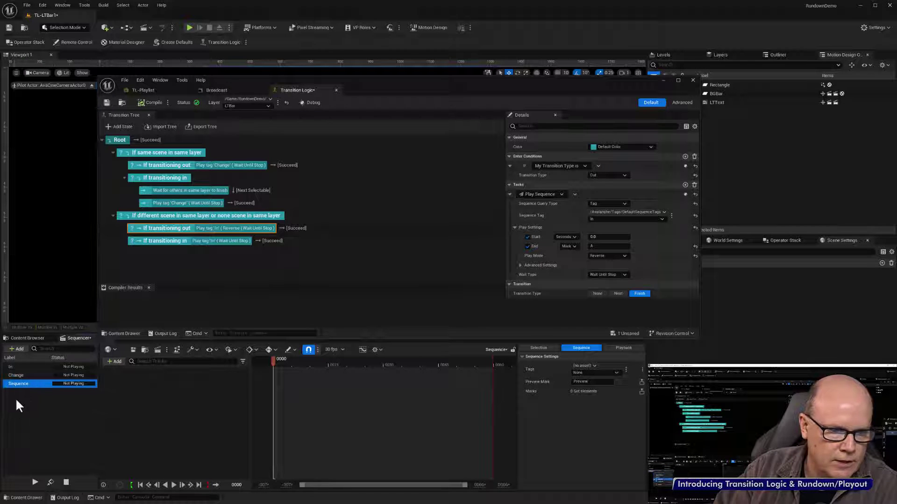
{"action": "right_click", "coordinate": [19, 386]}
{"action": "left_click", "coordinate": [40, 434]}
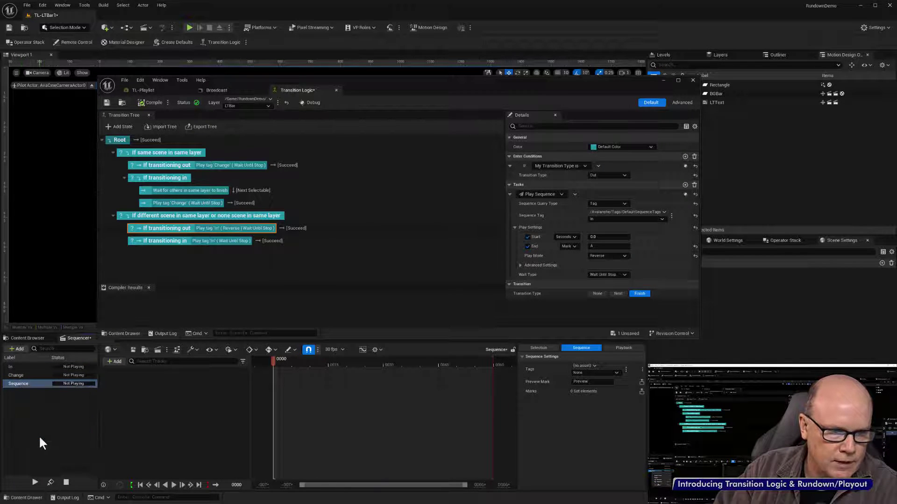
{"action": "left_click", "coordinate": [12, 368]}
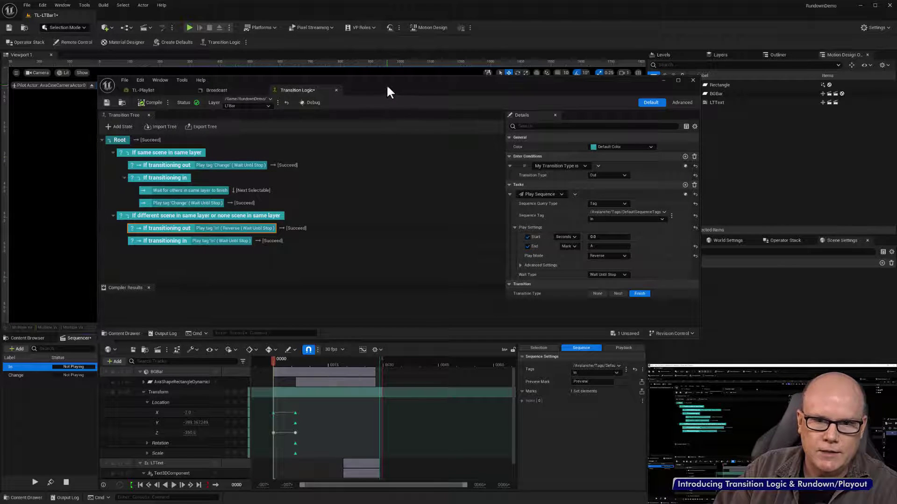
Take page 0010 out in TL-Playlist and add a page from the TL-LTBar1 template directly below it
{"action": "left_click_drag", "start_coordinate": [388, 89], "coordinate": [483, 111]}
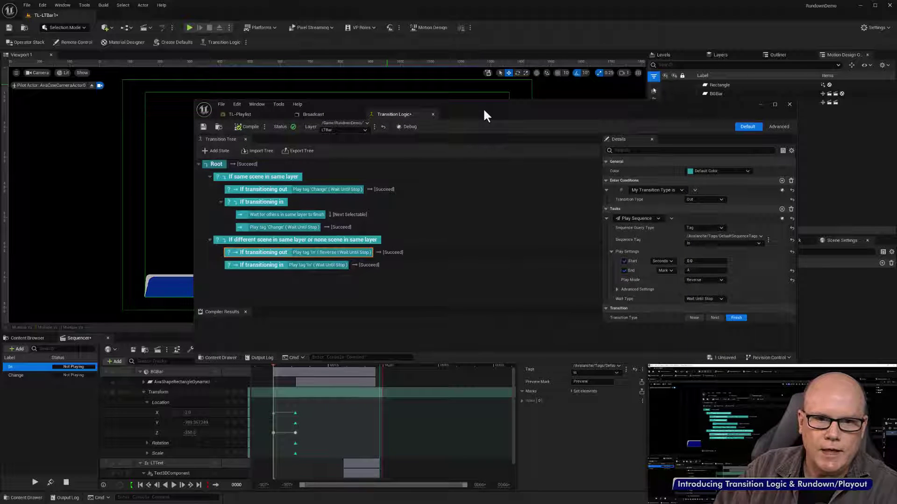
{"action": "left_click", "coordinate": [243, 114]}
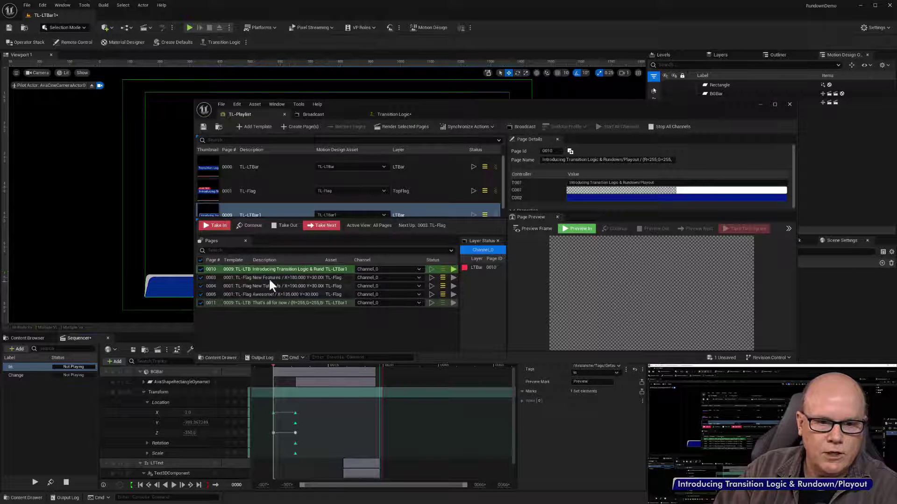
{"action": "scroll", "coordinate": [271, 205], "scroll_direction": "down", "scroll_amount": 1}
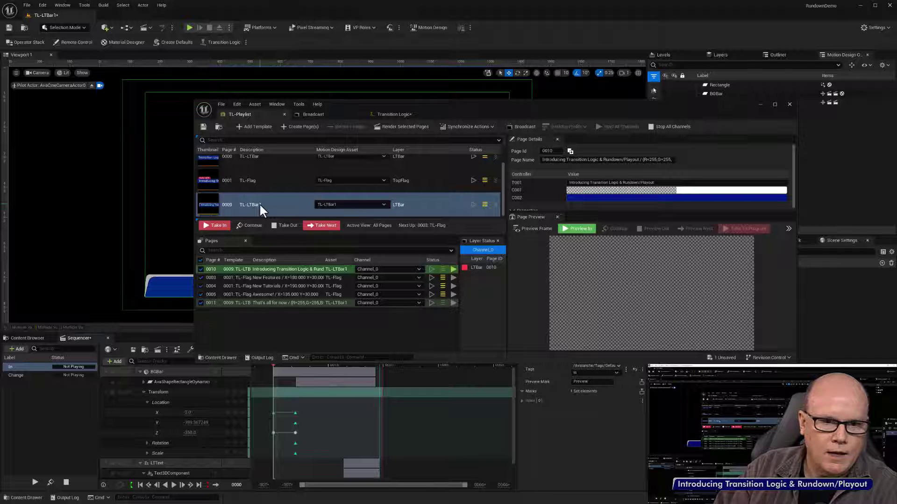
{"action": "left_click", "coordinate": [286, 226]}
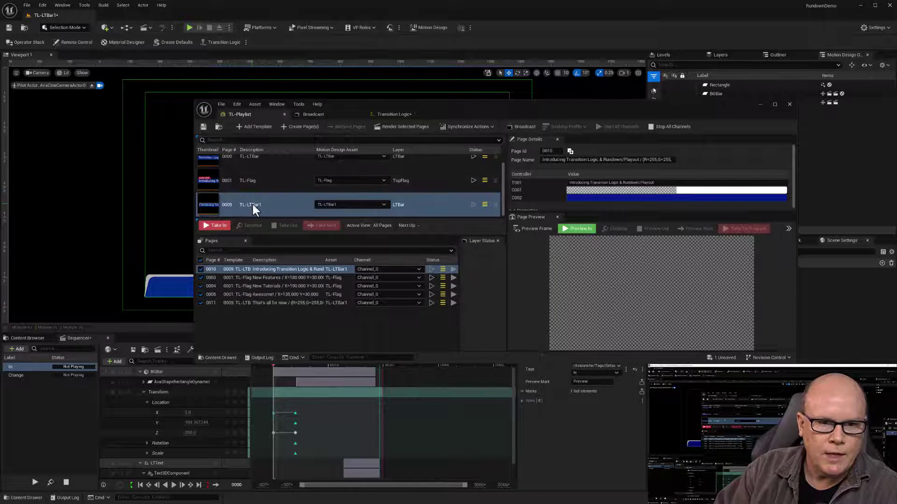
{"action": "left_click_drag", "start_coordinate": [254, 202], "coordinate": [260, 276]}
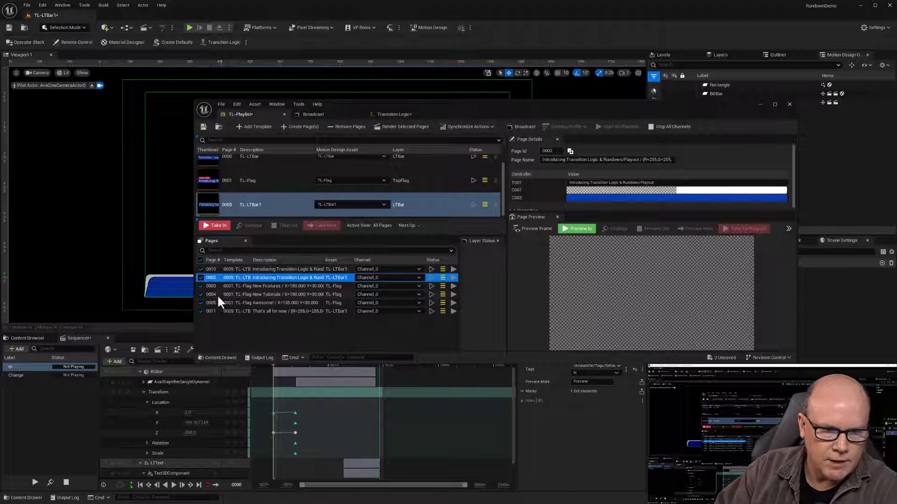
Renumber the first page in the list as 0010
{"action": "right_click", "coordinate": [208, 270]}
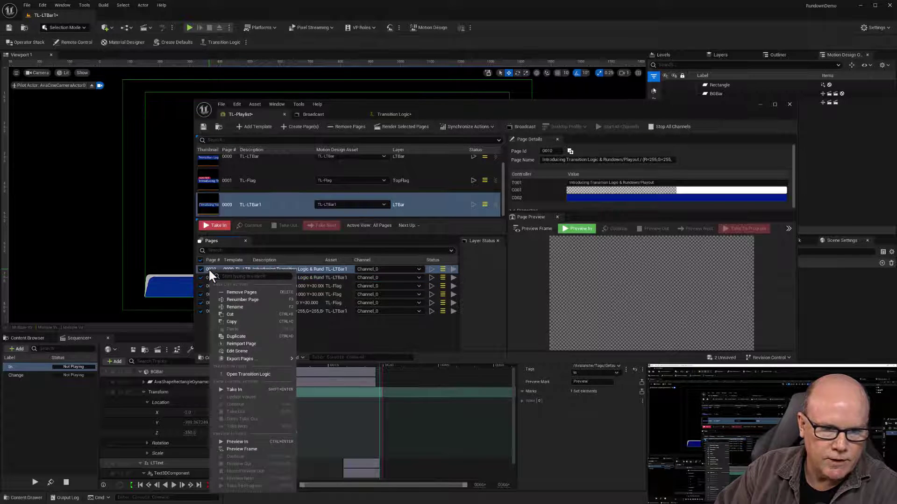
{"action": "left_click", "coordinate": [240, 306]}
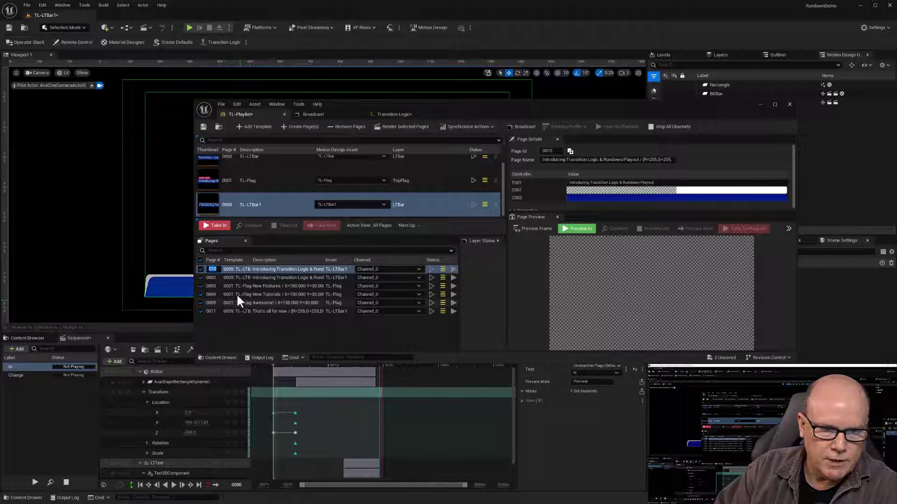
{"action": "type", "text": "00"}
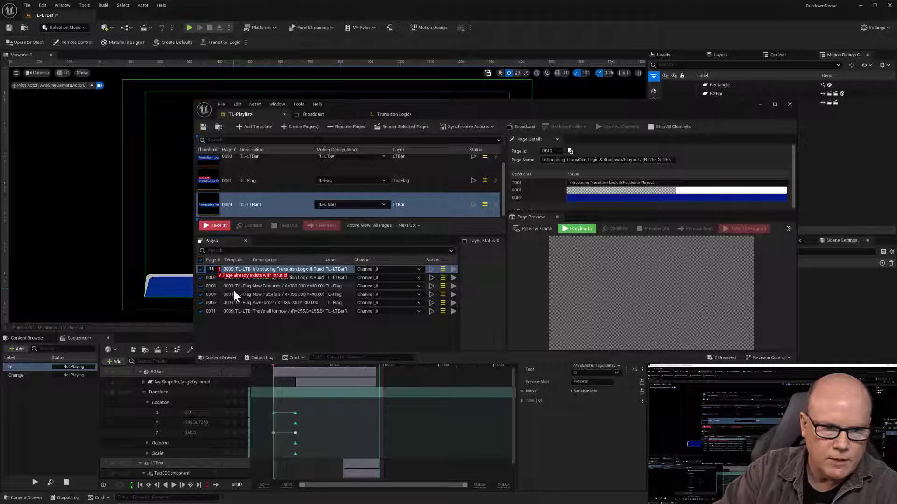
{"action": "type", "text": "10"}
{"action": "key", "text": "Return"}
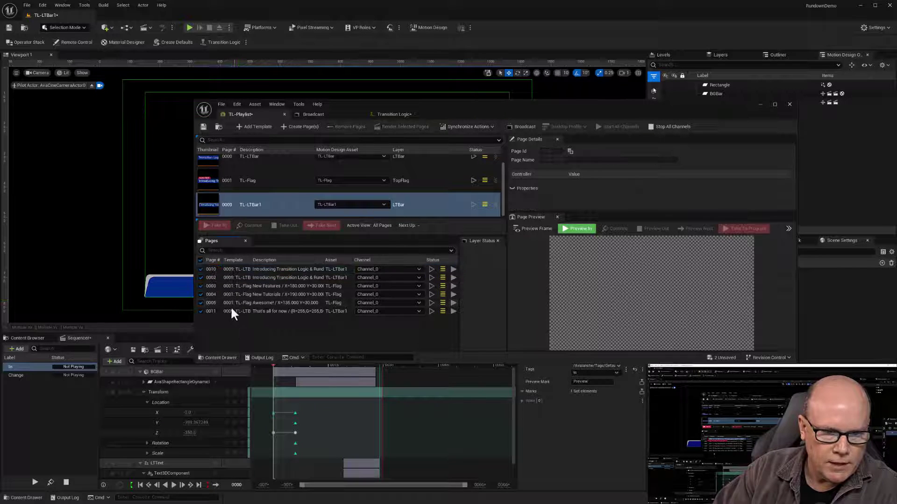
Renumber the new TL-LTBar1 page directly below page 0010 as 0020
{"action": "right_click", "coordinate": [213, 276]}
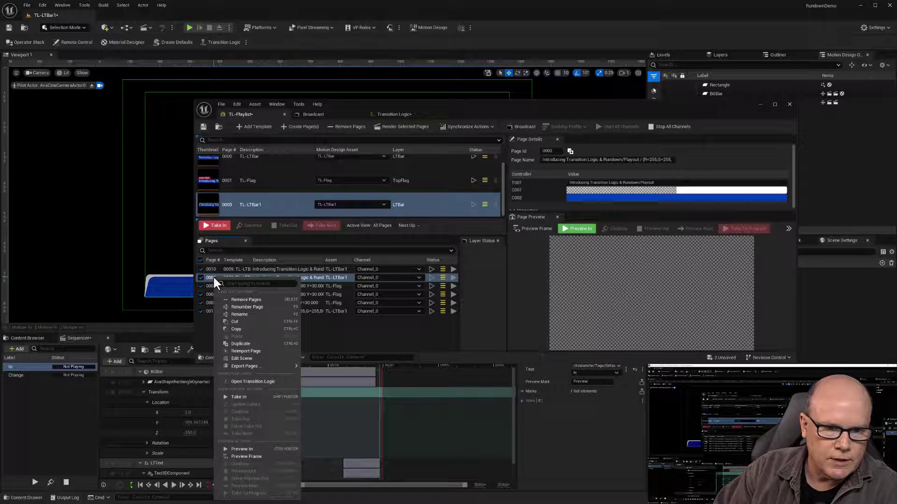
{"action": "left_click", "coordinate": [239, 307]}
{"action": "type", "text": "0"}
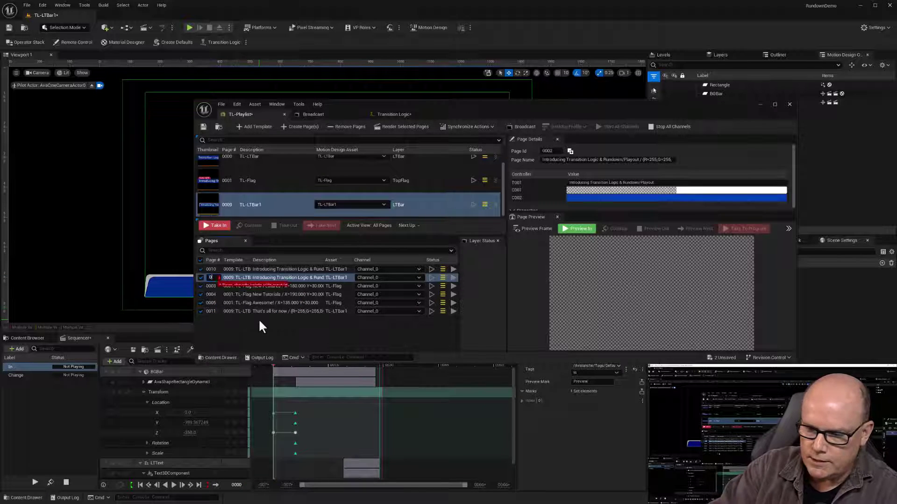
{"action": "type", "text": "20"}
{"action": "key", "text": "Return"}
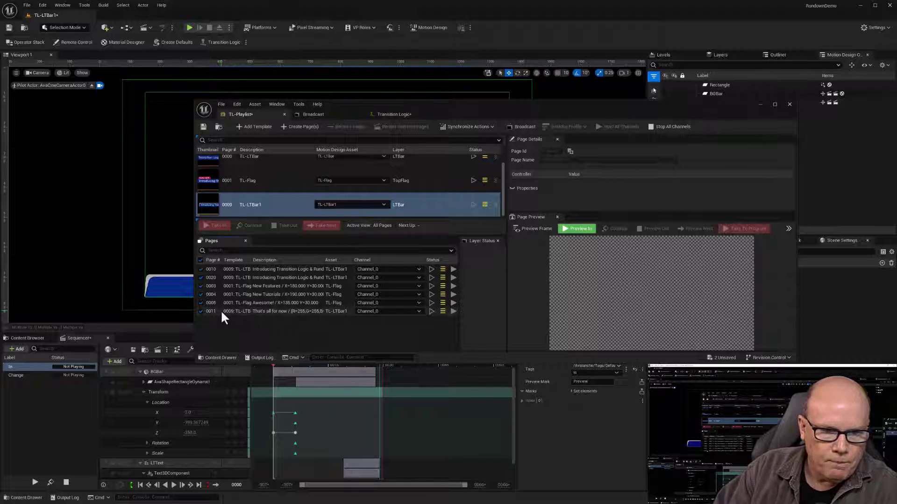
Compare the page details of page 0020 with those of page 0010
{"action": "left_click", "coordinate": [256, 278]}
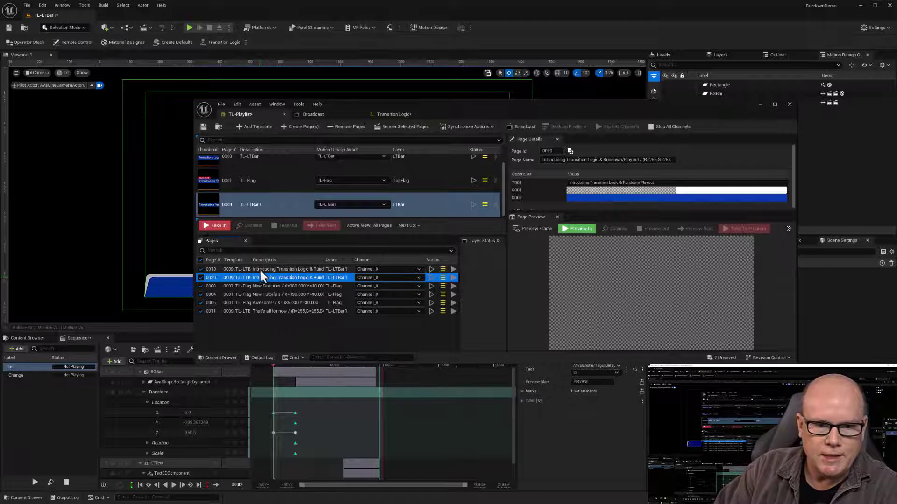
{"action": "left_click", "coordinate": [259, 269]}
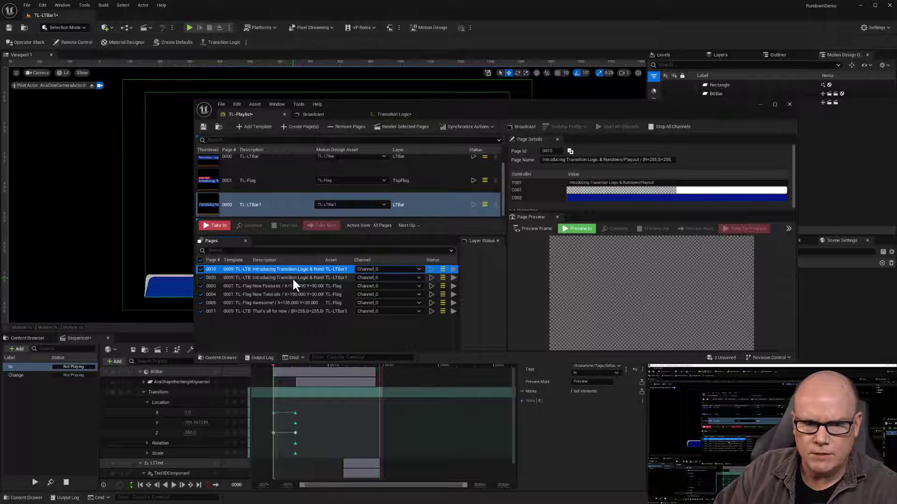
{"action": "left_click_drag", "start_coordinate": [494, 103], "coordinate": [460, 100]}
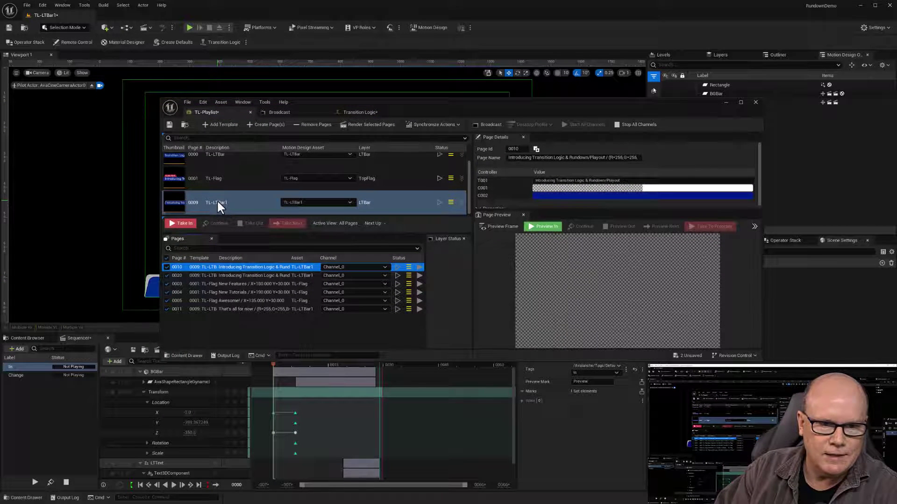
Set page 0020's T001 text to "This is a whole new page"
{"action": "left_click", "coordinate": [223, 276]}
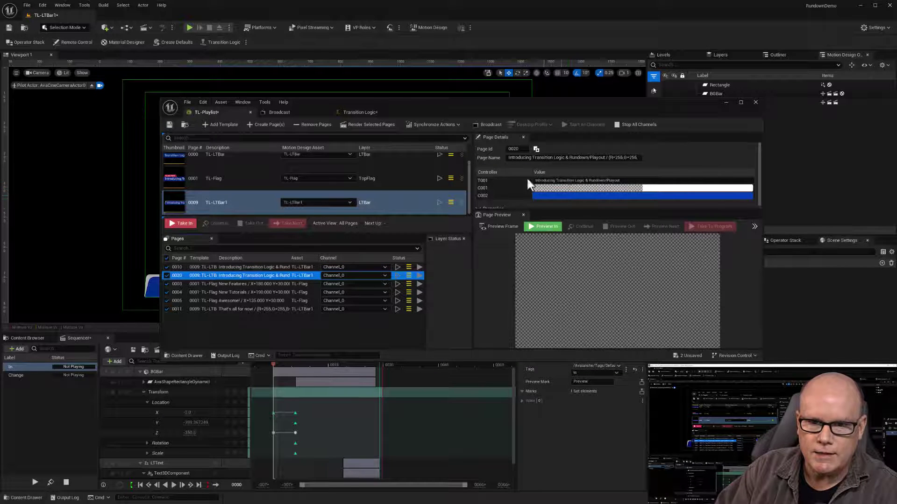
{"action": "left_click", "coordinate": [563, 180]}
{"action": "left_click_drag", "start_coordinate": [620, 181], "coordinate": [519, 180]}
{"action": "type", "text": "This is a"}
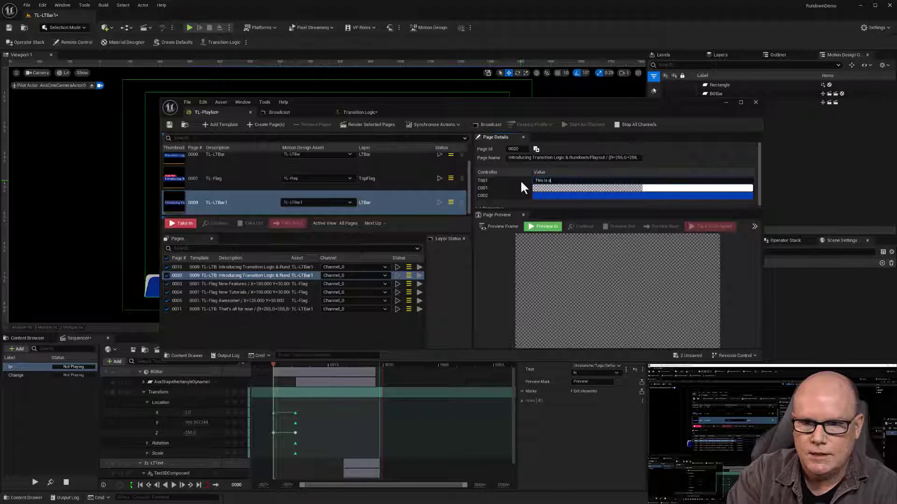
{"action": "type", "text": " wingle new page"}
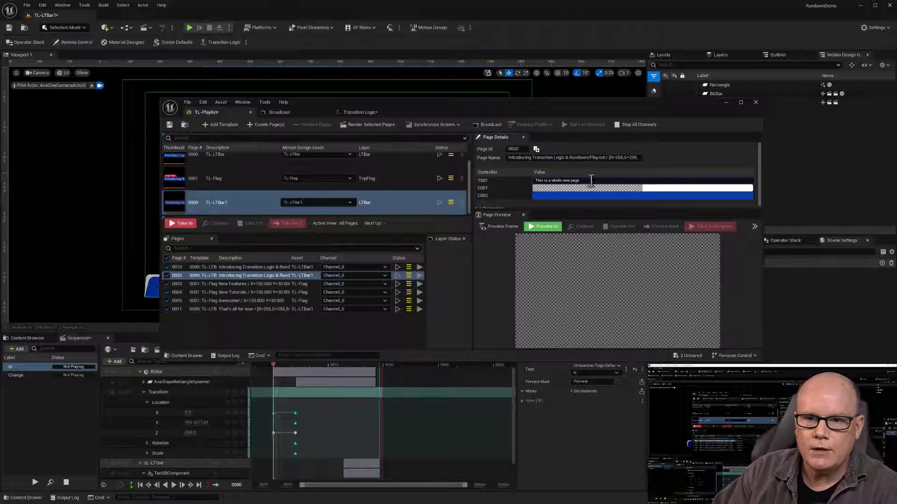
Change page 0020's C002 colour to a dark magenta with hue about 311, full saturation and value about 0.375
{"action": "left_click", "coordinate": [593, 201]}
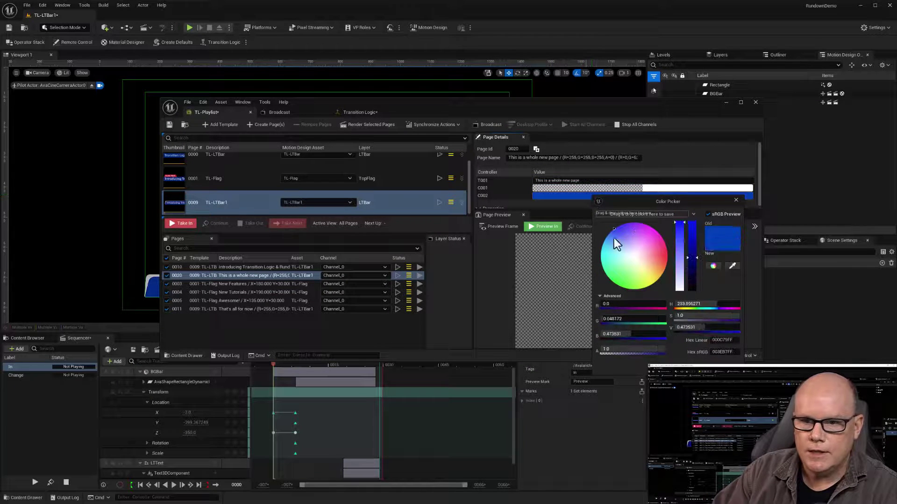
{"action": "left_click", "coordinate": [655, 231]}
{"action": "left_click", "coordinate": [691, 259]}
{"action": "left_click_drag", "start_coordinate": [688, 254], "coordinate": [690, 264]}
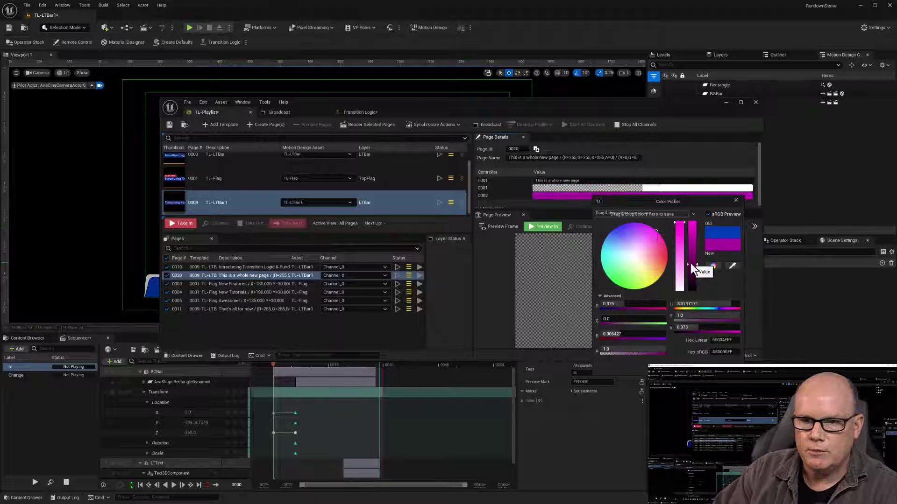
{"action": "left_click", "coordinate": [536, 312]}
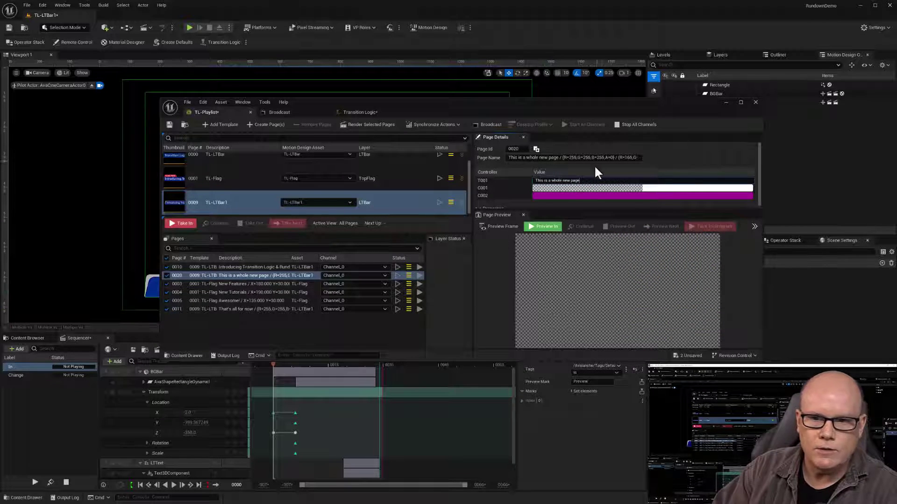
Compare the details of pages 0010 and 0020, and take page 0010 in on Channel_0
{"action": "left_click", "coordinate": [256, 267]}
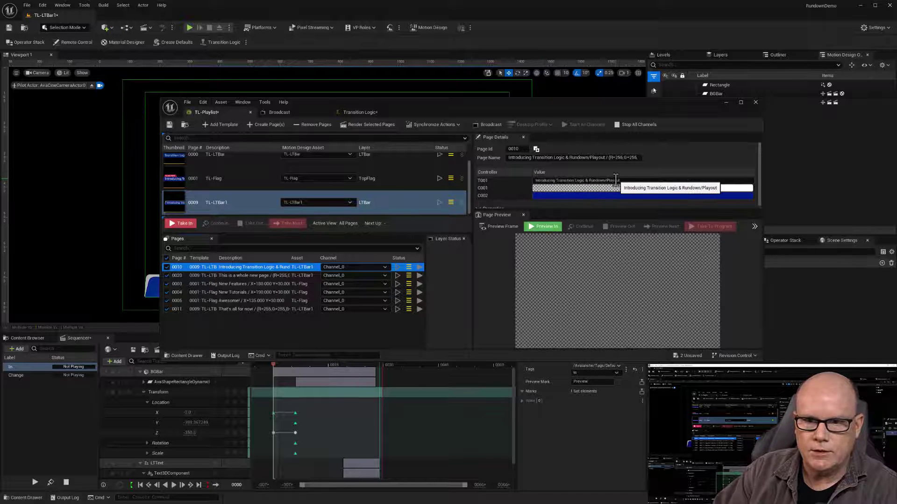
{"action": "left_click", "coordinate": [220, 276]}
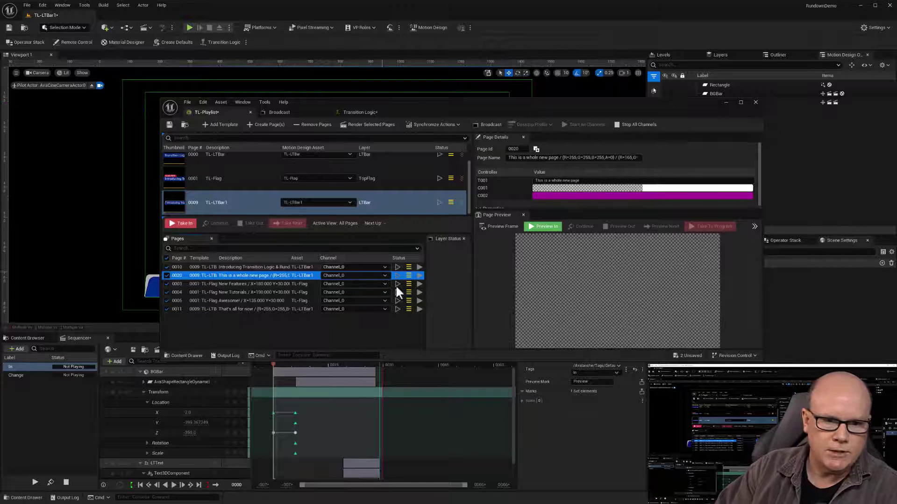
{"action": "left_click", "coordinate": [246, 267]}
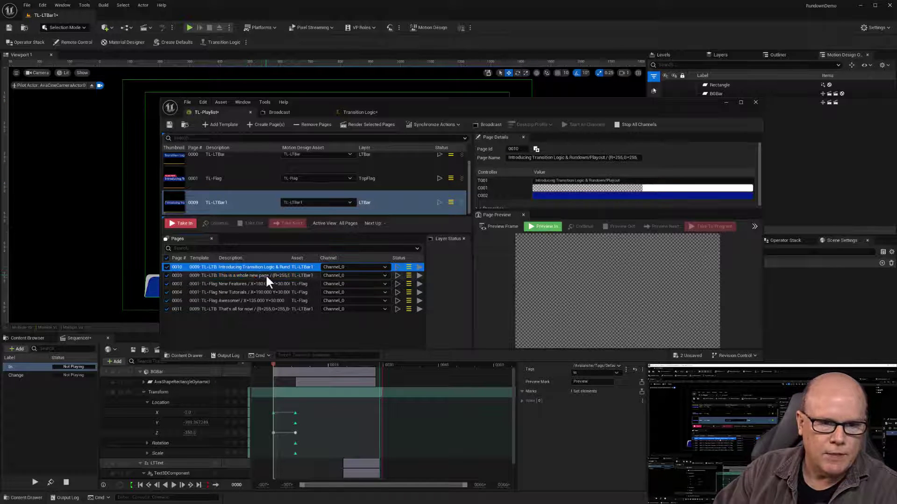
{"action": "left_click", "coordinate": [175, 225]}
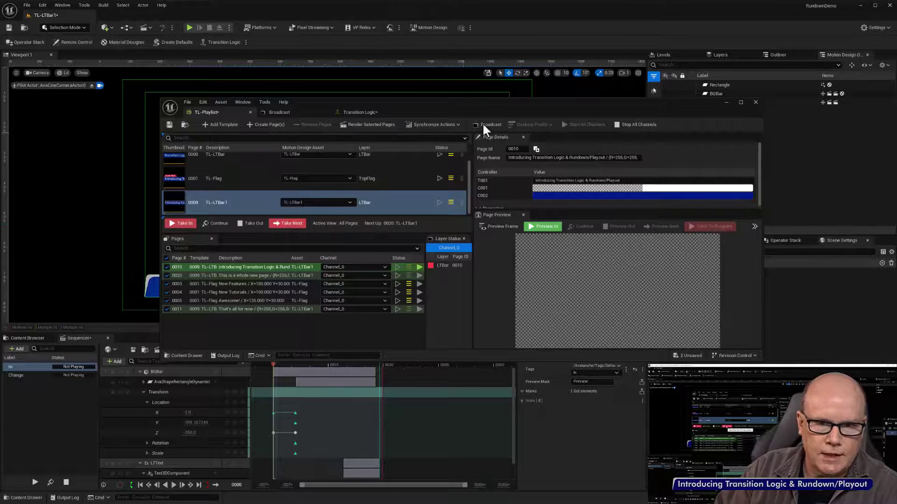
Reopen page 0010's Transition Logic from TL-Playlist and place it in its own enlarged window beneath the playlist
{"action": "left_click_drag", "start_coordinate": [494, 103], "coordinate": [344, 71]}
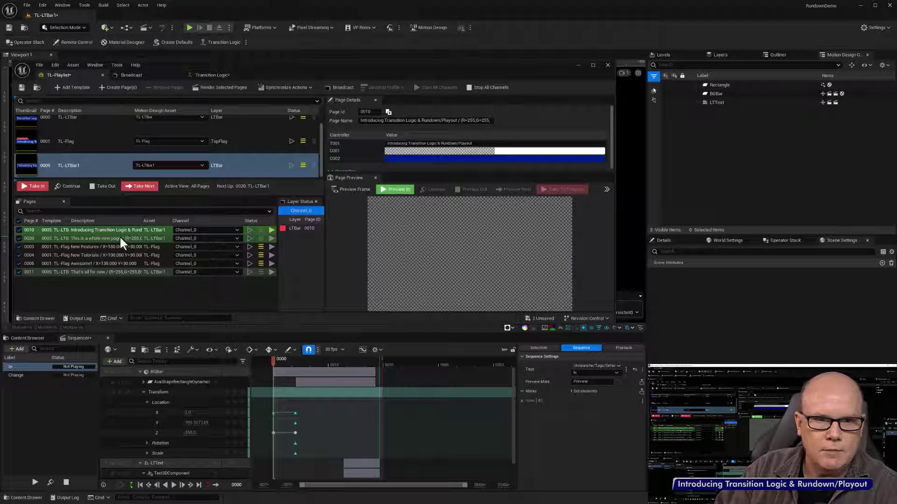
{"action": "left_click", "coordinate": [208, 74]}
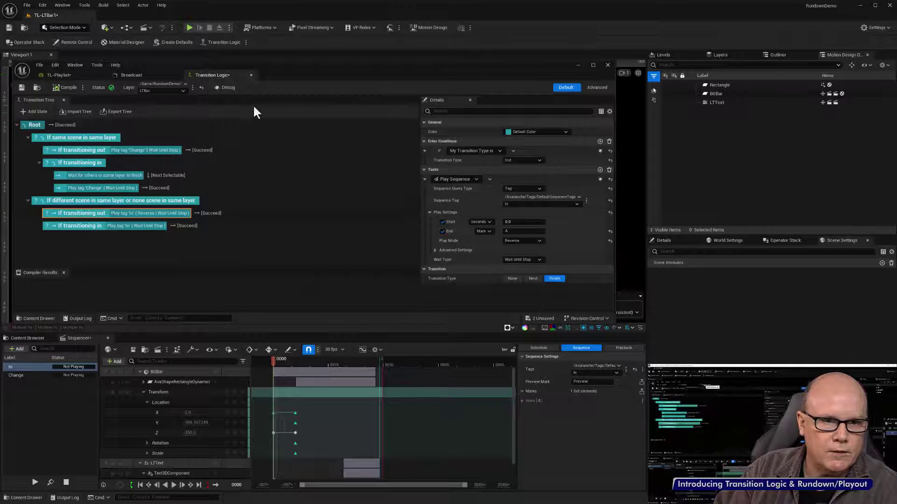
{"action": "left_click", "coordinate": [251, 74]}
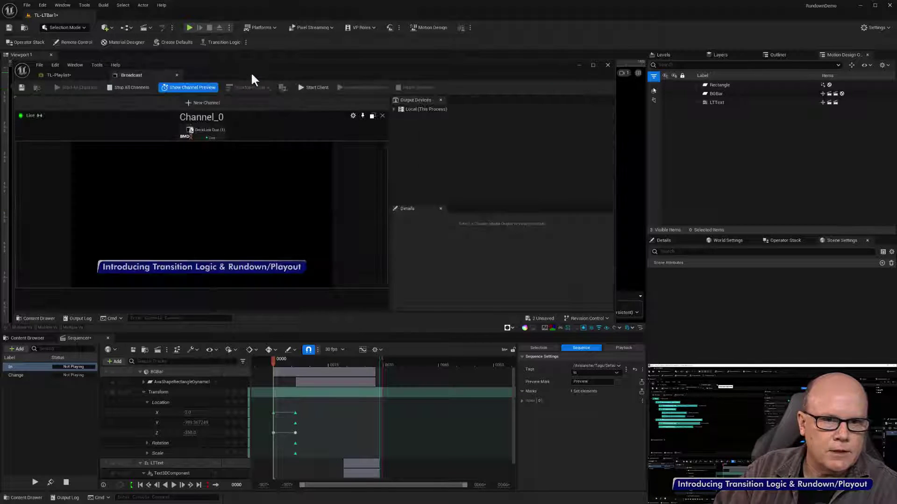
{"action": "left_click", "coordinate": [70, 75]}
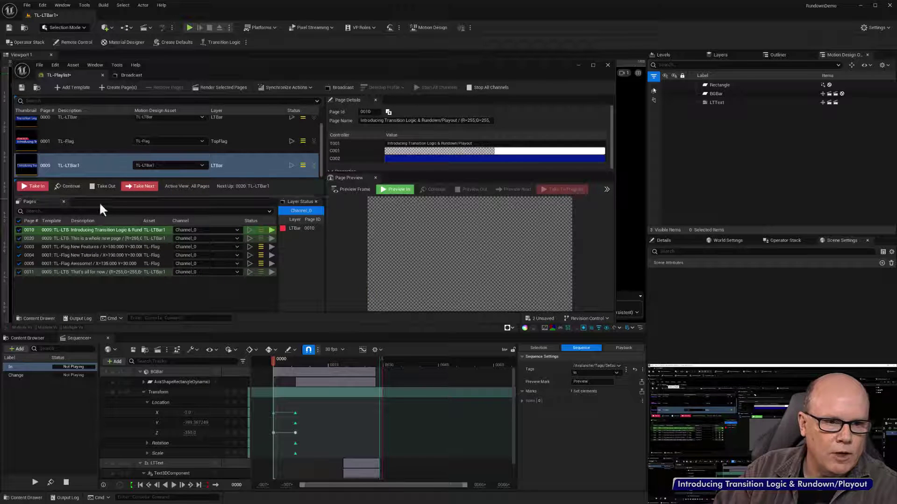
{"action": "right_click", "coordinate": [104, 231]}
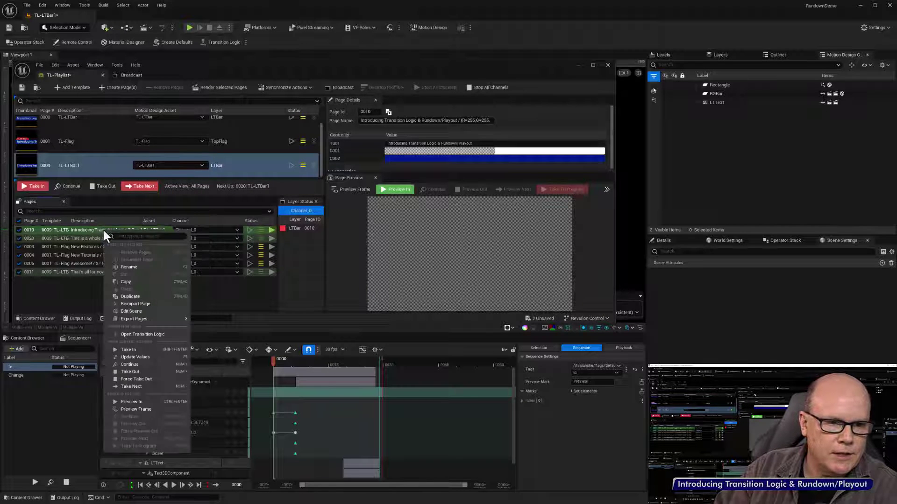
{"action": "left_click", "coordinate": [146, 334]}
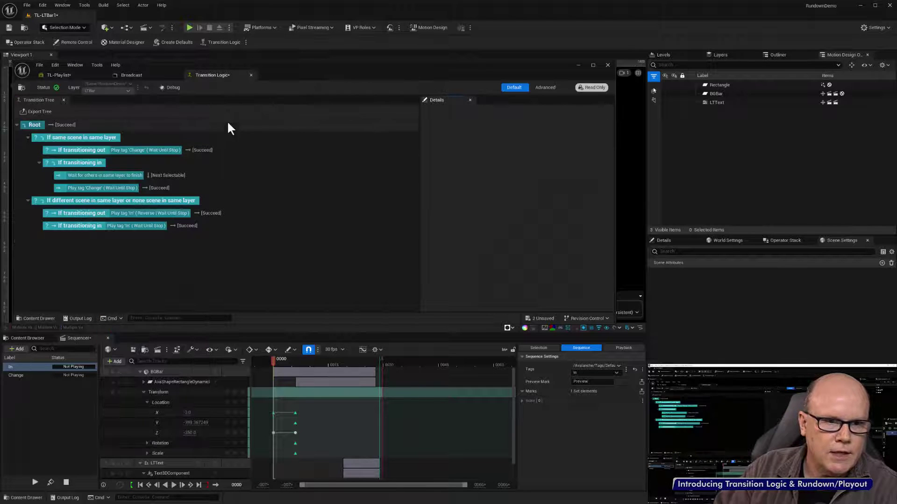
{"action": "left_click_drag", "start_coordinate": [214, 75], "coordinate": [85, 303]}
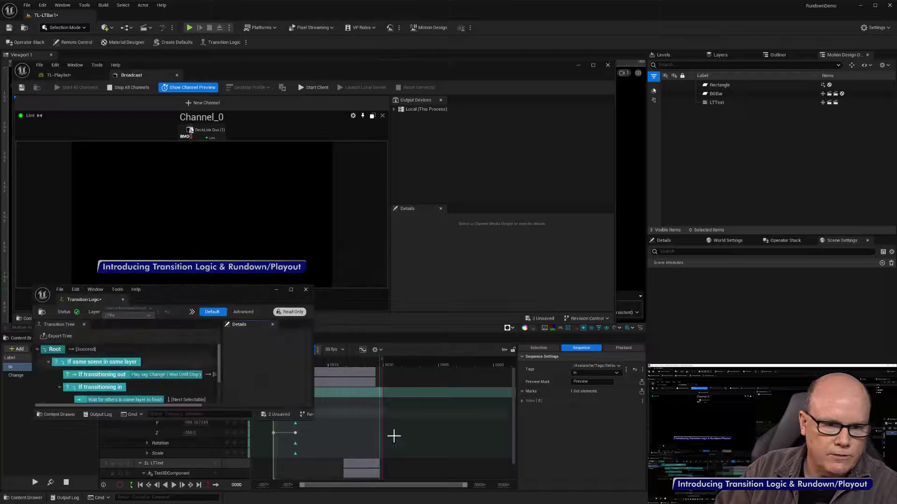
{"action": "left_click_drag", "start_coordinate": [313, 422], "coordinate": [483, 489]}
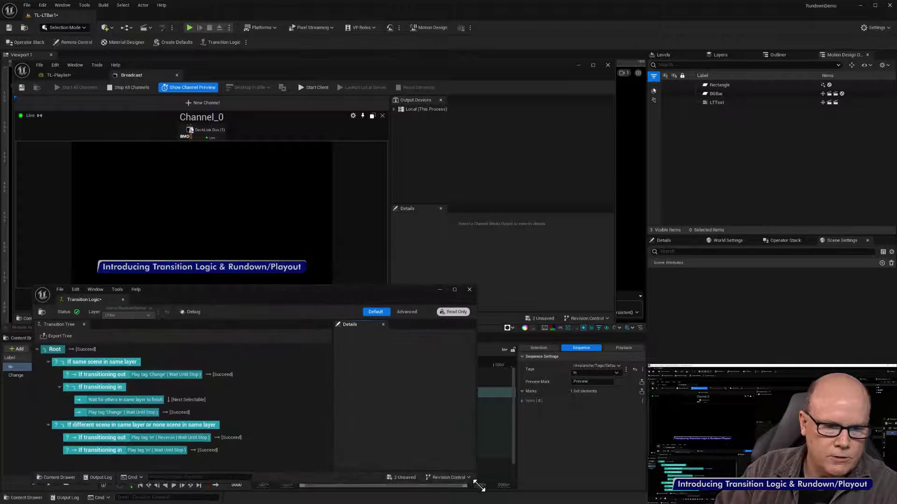
{"action": "left_click_drag", "start_coordinate": [258, 304], "coordinate": [234, 304]}
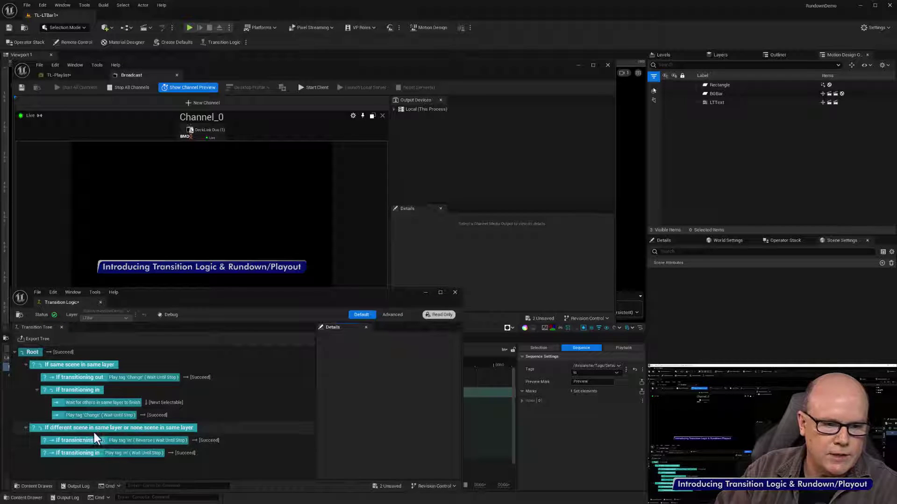
Examine the out and in states under "If same scene in same layer", including the Play Sequence settings and wait task
{"action": "left_click", "coordinate": [68, 75]}
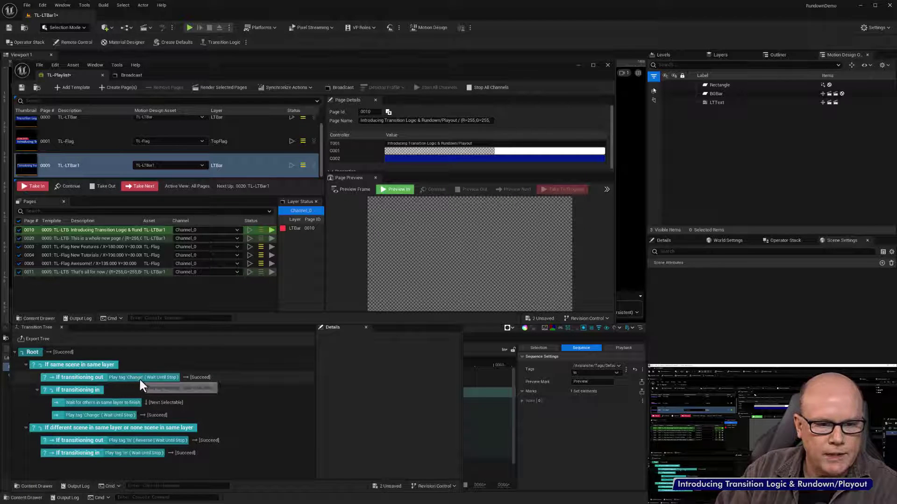
{"action": "left_click", "coordinate": [81, 377]}
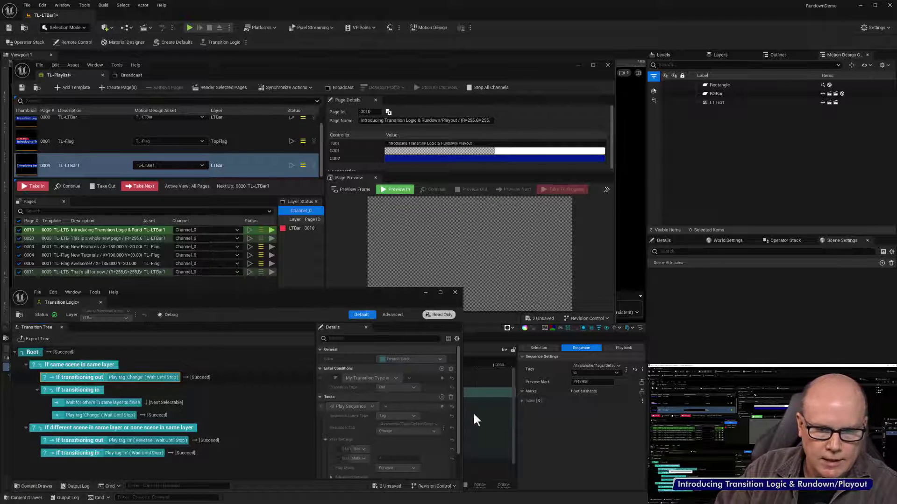
{"action": "left_click_drag", "start_coordinate": [463, 416], "coordinate": [531, 416]}
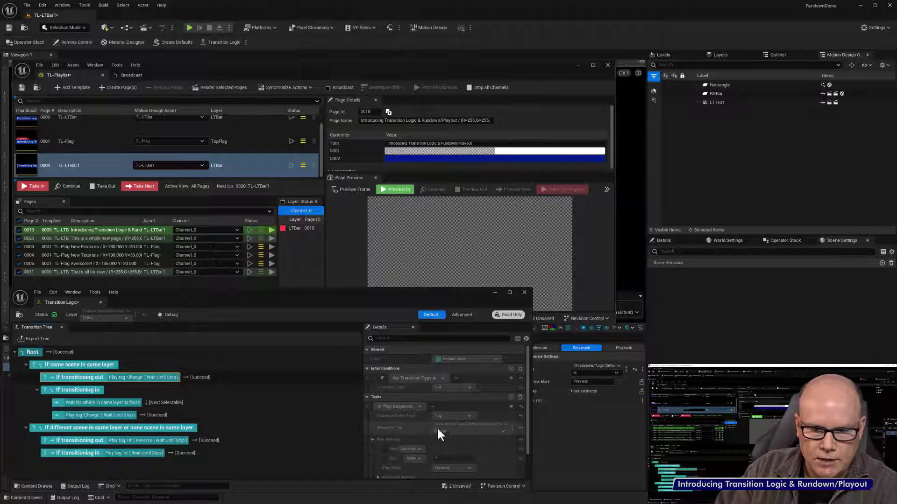
{"action": "scroll", "coordinate": [473, 447], "scroll_direction": "down", "scroll_amount": 1}
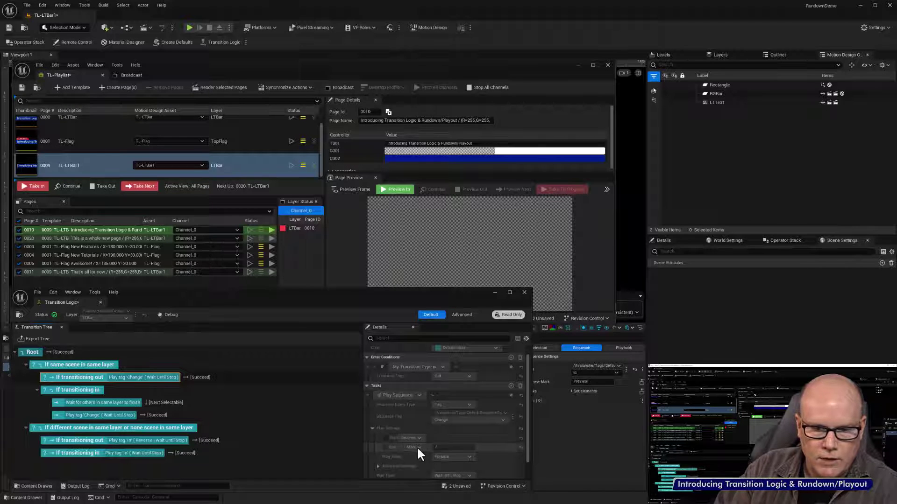
{"action": "scroll", "coordinate": [418, 444], "scroll_direction": "down", "scroll_amount": 1}
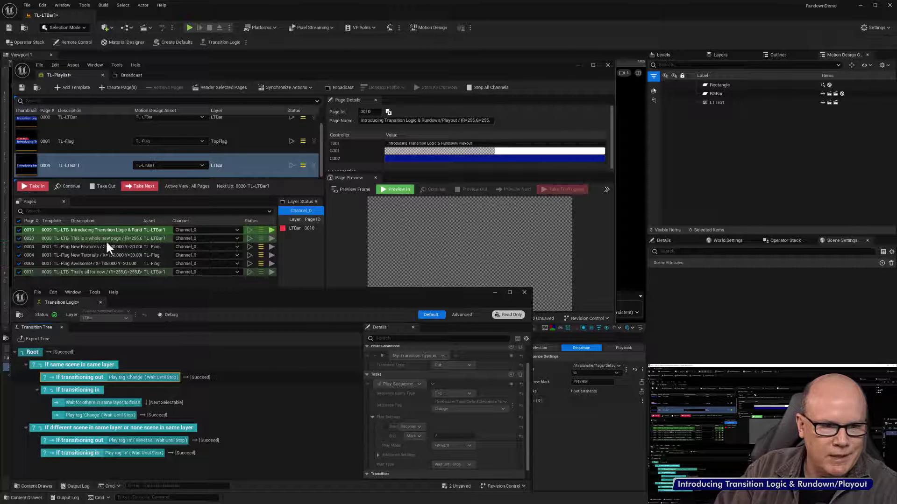
{"action": "left_click", "coordinate": [88, 392]}
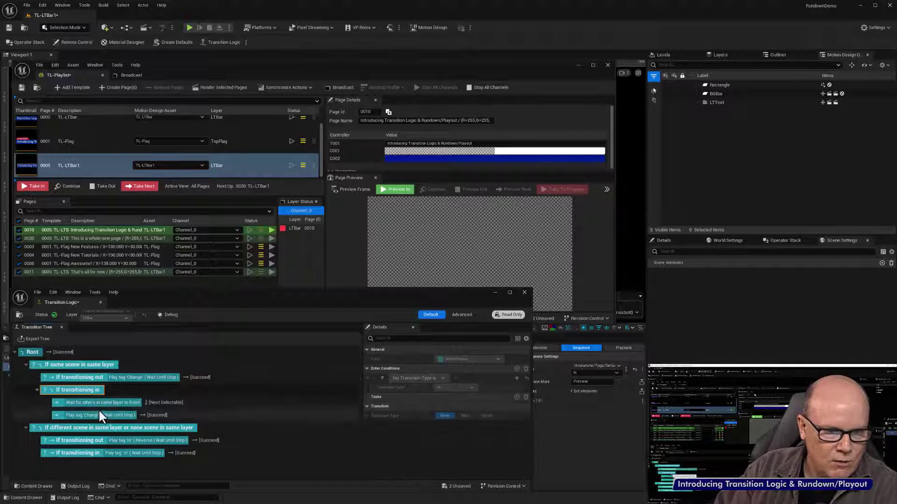
{"action": "left_click", "coordinate": [89, 403]}
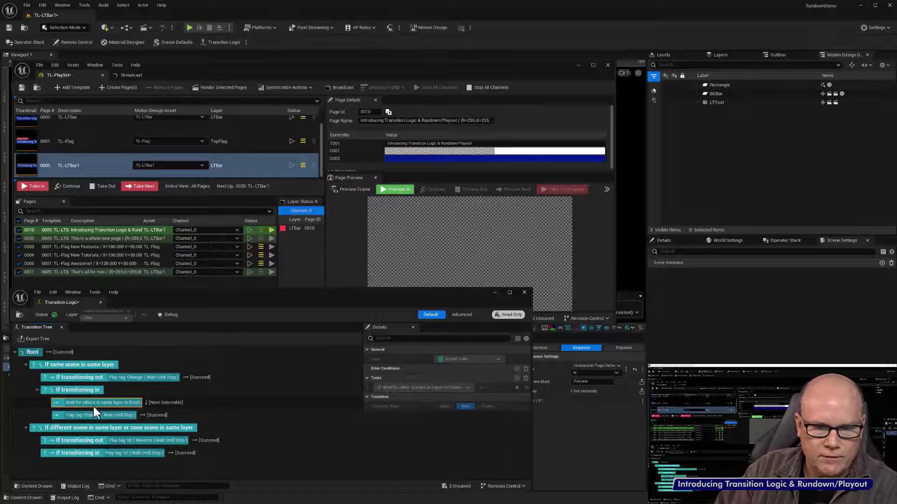
{"action": "left_click", "coordinate": [84, 415]}
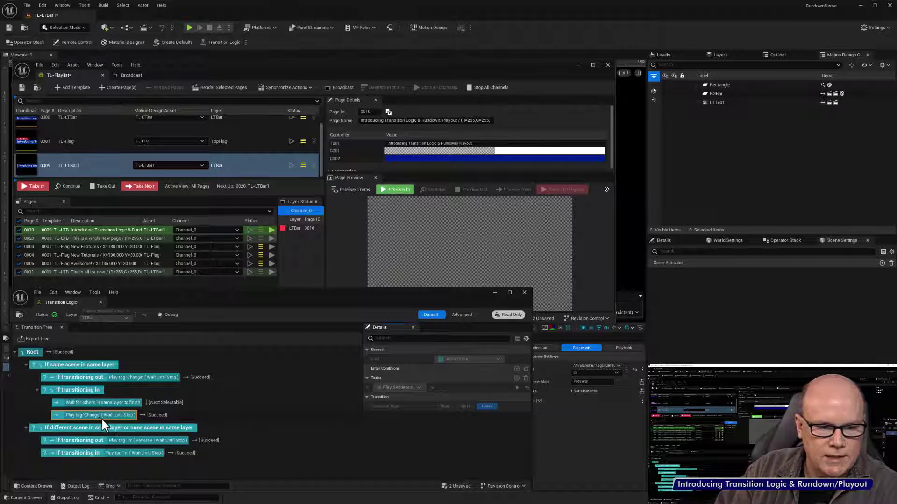
Show the Change sequence's tracks in Sequencer, moving the Transition Logic window aside and then back beneath the playlist
{"action": "left_click_drag", "start_coordinate": [245, 298], "coordinate": [569, 169]}
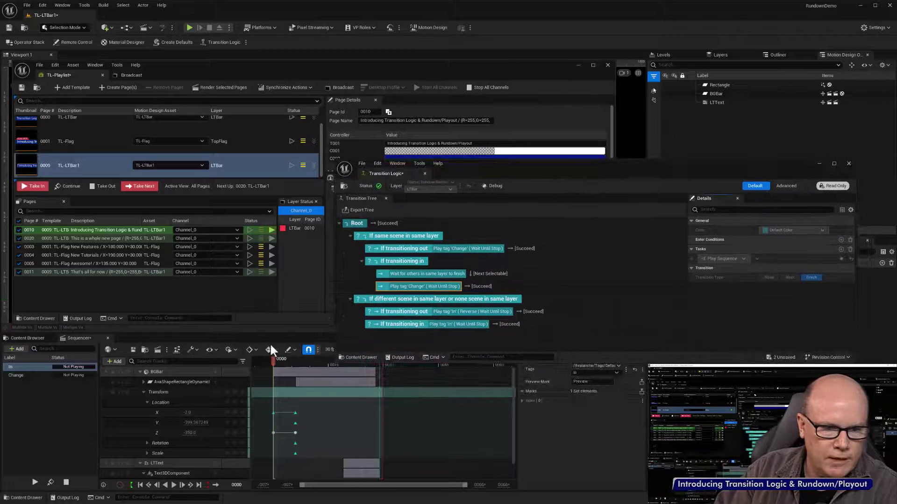
{"action": "left_click", "coordinate": [19, 376]}
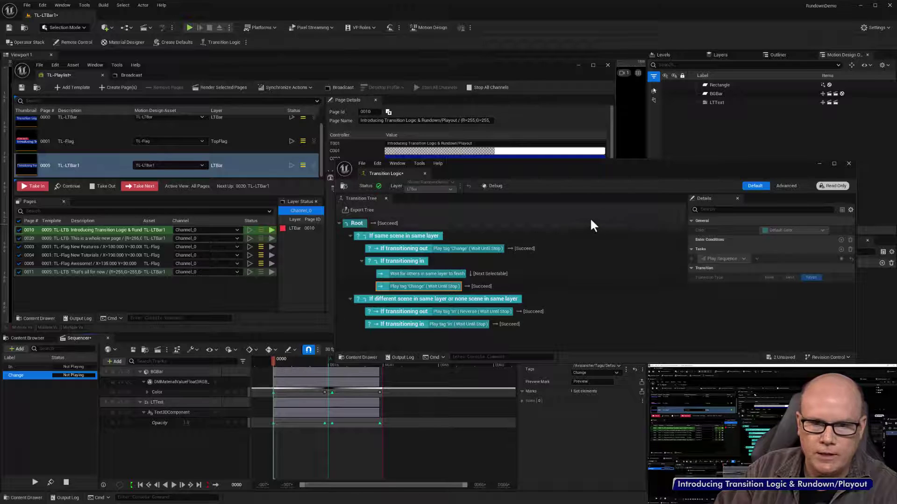
{"action": "left_click_drag", "start_coordinate": [595, 169], "coordinate": [258, 323]}
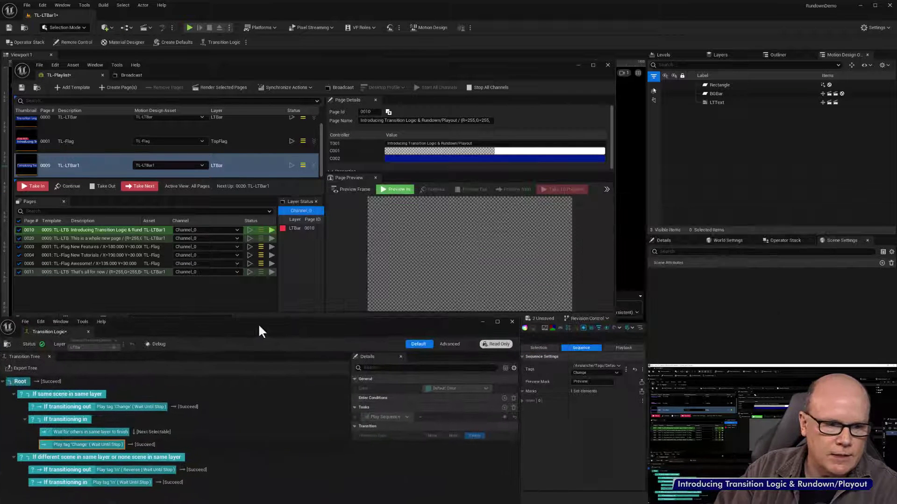
Alternate between taking in pages 0020 and 0010, ending on page 0020, with Debug enabled in the Transition Logic
{"action": "left_click", "coordinate": [145, 187]}
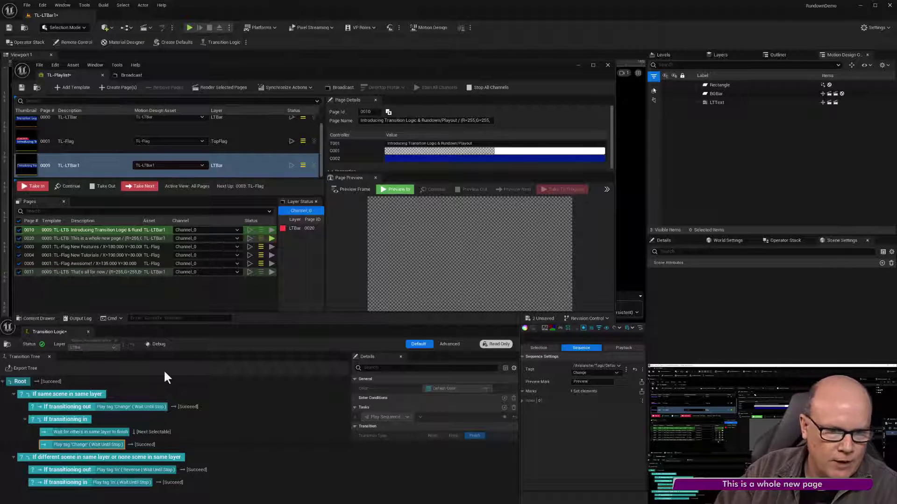
{"action": "left_click", "coordinate": [77, 229]}
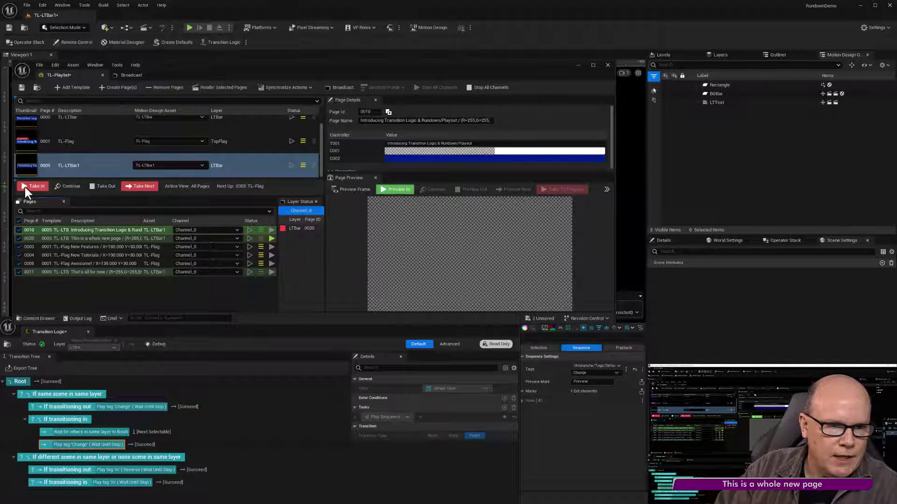
{"action": "left_click", "coordinate": [152, 345]}
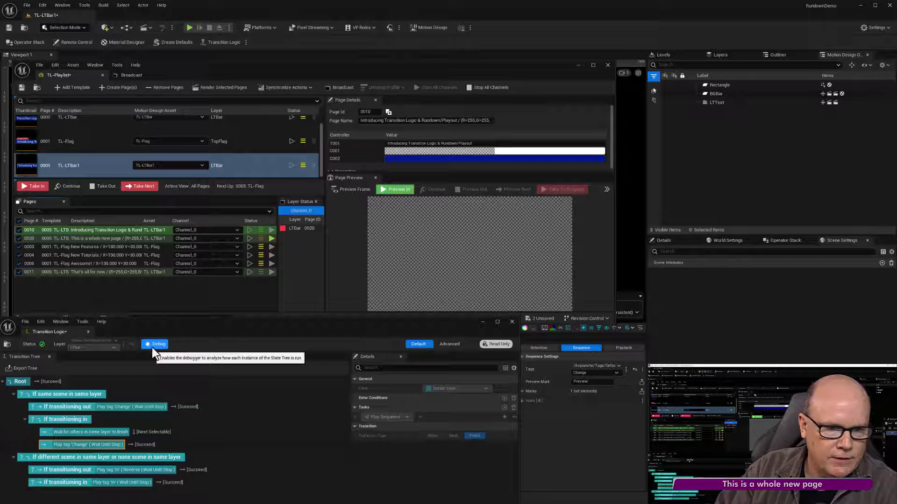
{"action": "left_click", "coordinate": [33, 186]}
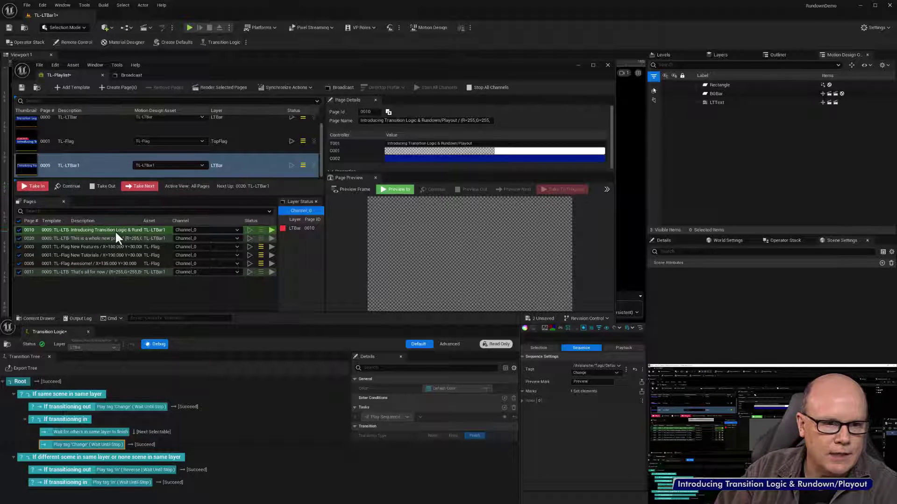
{"action": "left_click", "coordinate": [140, 187]}
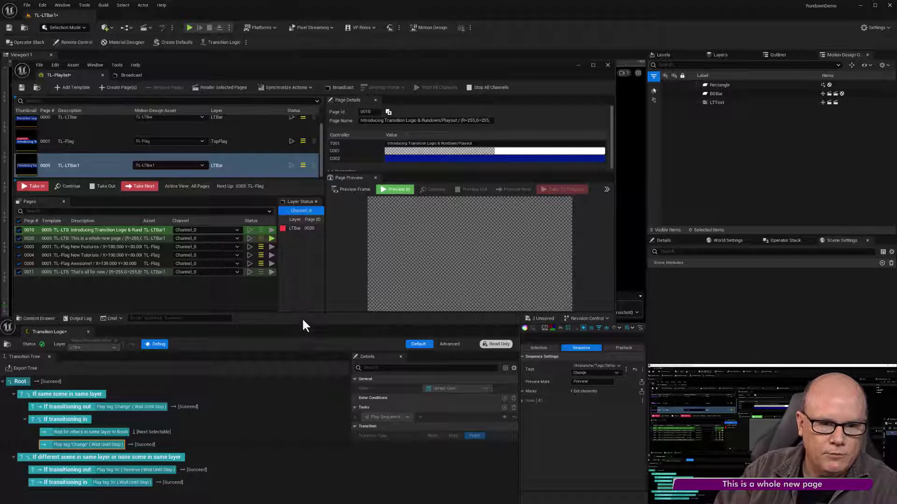
Close the Transition Logic window, move TL-Playlist aside and place a widened Remote Control window over the upper viewport
{"action": "left_click_drag", "start_coordinate": [284, 338], "coordinate": [300, 316]}
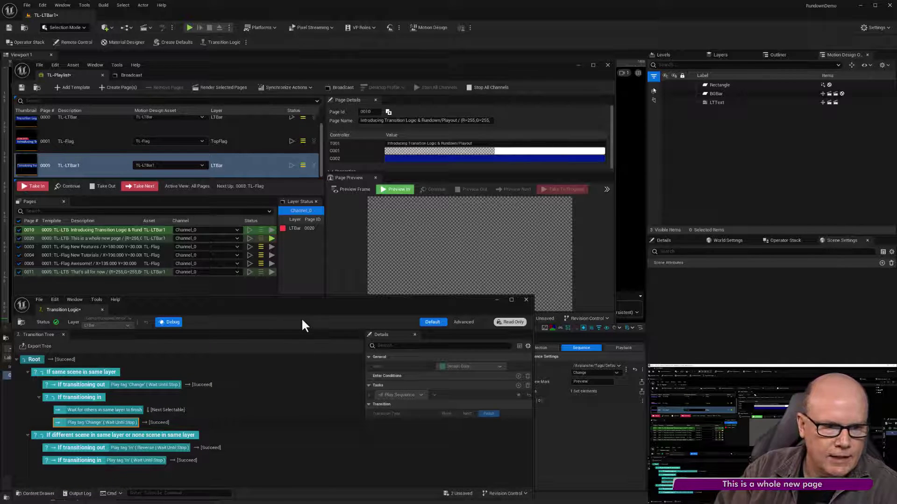
{"action": "left_click", "coordinate": [526, 300]}
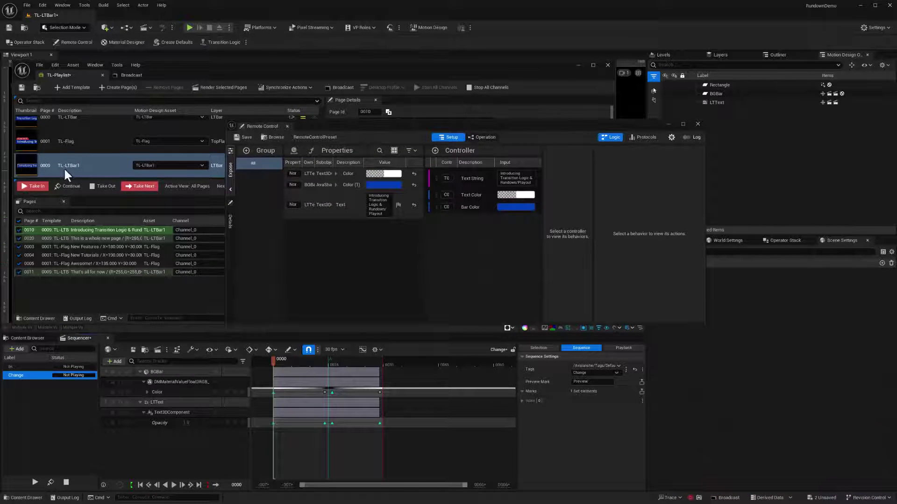
{"action": "left_click_drag", "start_coordinate": [225, 266], "coordinate": [51, 265]}
{"action": "left_click_drag", "start_coordinate": [711, 269], "coordinate": [782, 269]}
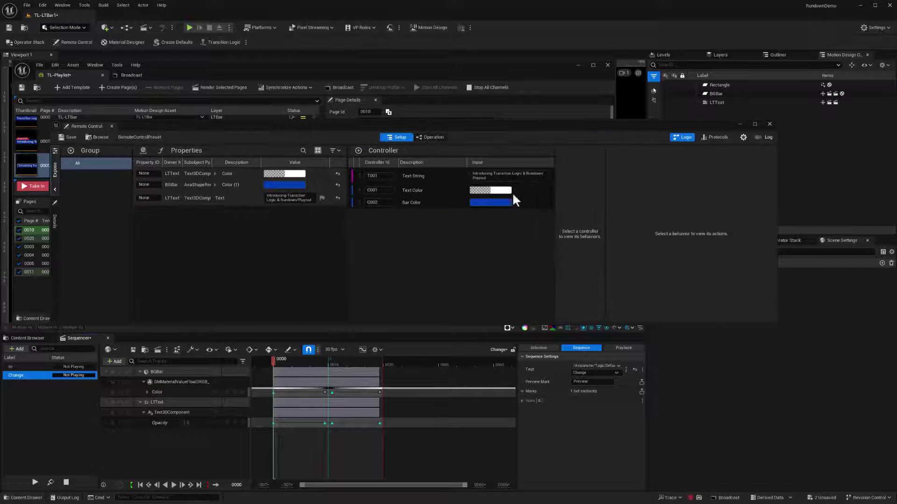
{"action": "left_click_drag", "start_coordinate": [480, 127], "coordinate": [451, 90]}
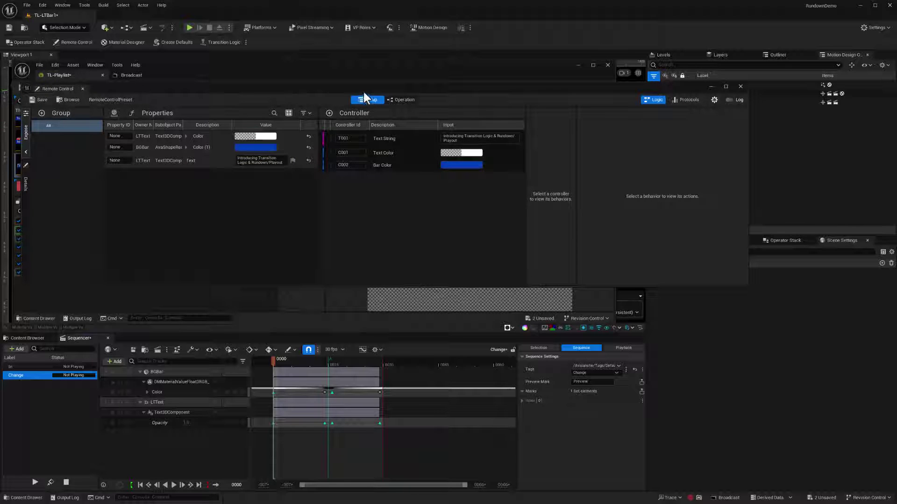
{"action": "left_click_drag", "start_coordinate": [363, 92], "coordinate": [545, 272]}
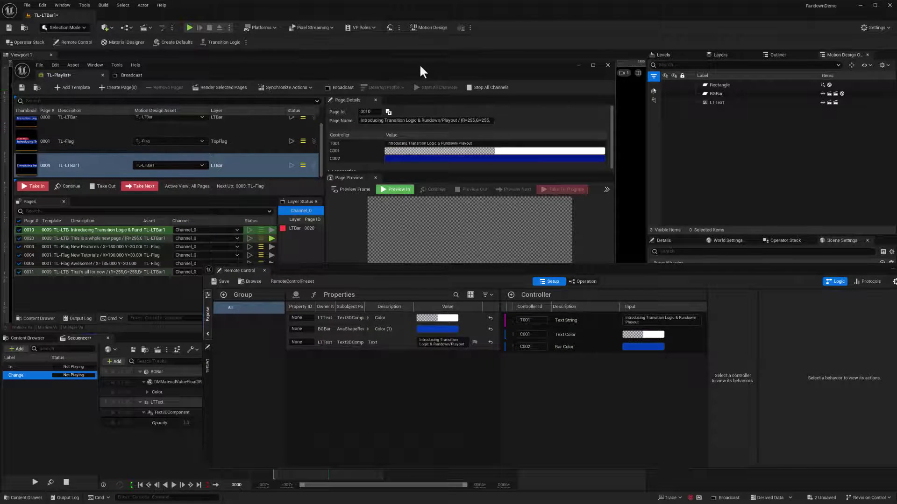
{"action": "left_click_drag", "start_coordinate": [419, 63], "coordinate": [2, 81]}
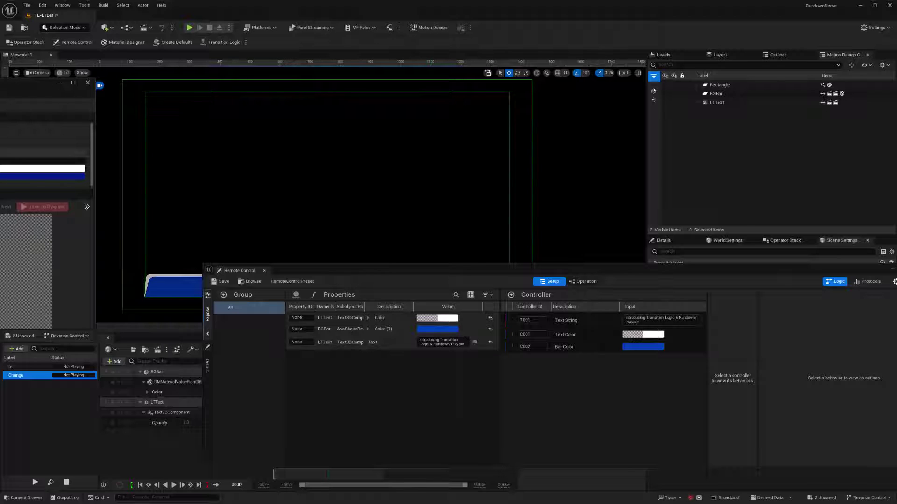
{"action": "left_click_drag", "start_coordinate": [444, 267], "coordinate": [396, 63]}
Examine the Rectangle's details and its Linear Gradient layer settings in Material Designer, with the Remote Control window shortened
{"action": "left_click", "coordinate": [151, 284]}
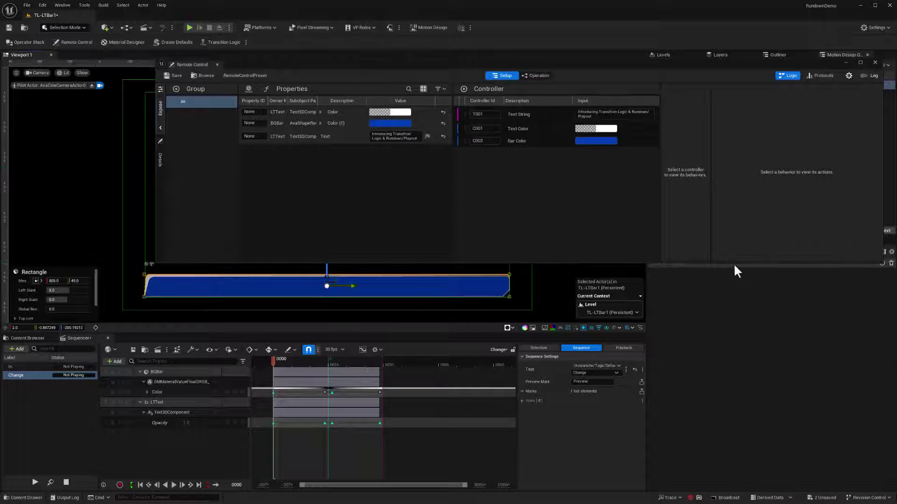
{"action": "left_click_drag", "start_coordinate": [731, 266], "coordinate": [705, 225]}
{"action": "left_click", "coordinate": [664, 238]}
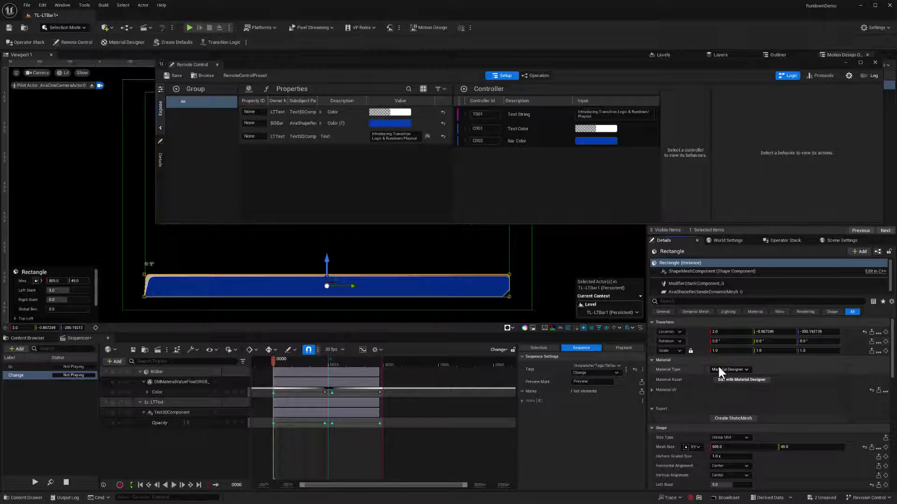
{"action": "left_click", "coordinate": [732, 380]}
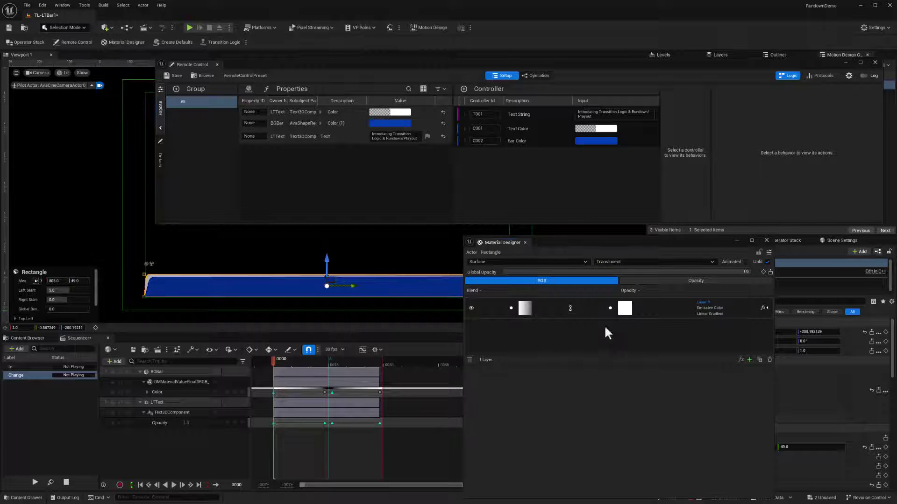
{"action": "left_click", "coordinate": [523, 309]}
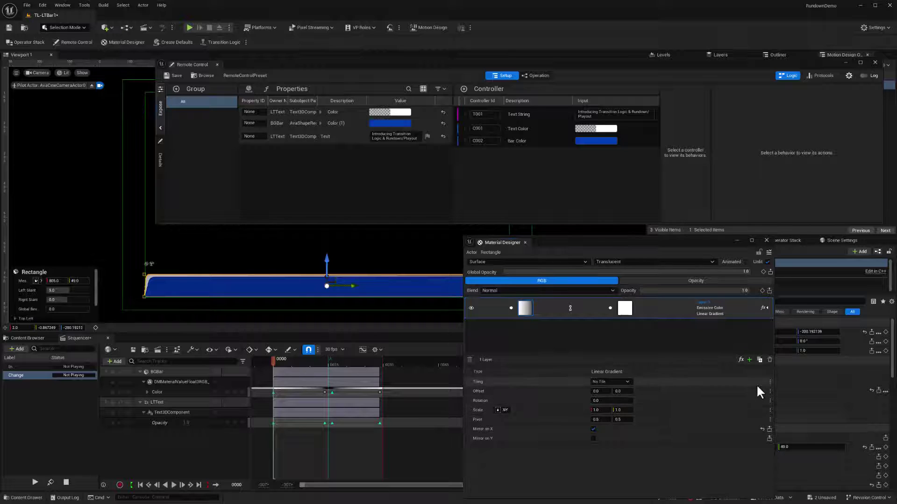
{"action": "left_click_drag", "start_coordinate": [756, 384], "coordinate": [724, 380]}
{"action": "left_click", "coordinate": [766, 240]}
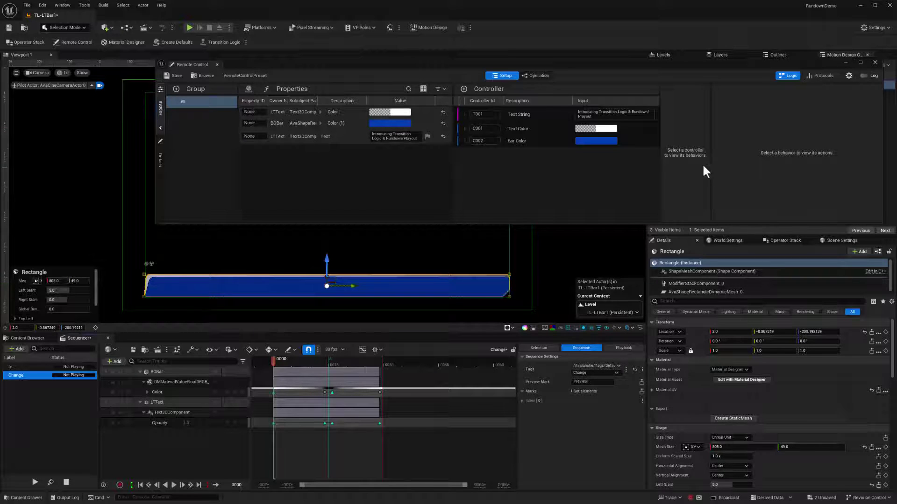
Inspect LTText's details beside a smaller Remote Control window, and clear the selection
{"action": "left_click_drag", "start_coordinate": [883, 149], "coordinate": [693, 148]}
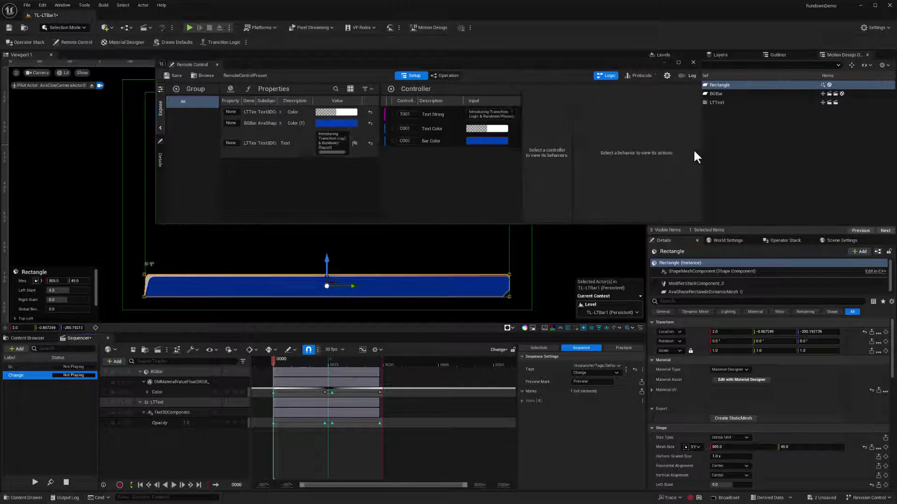
{"action": "left_click", "coordinate": [711, 102]}
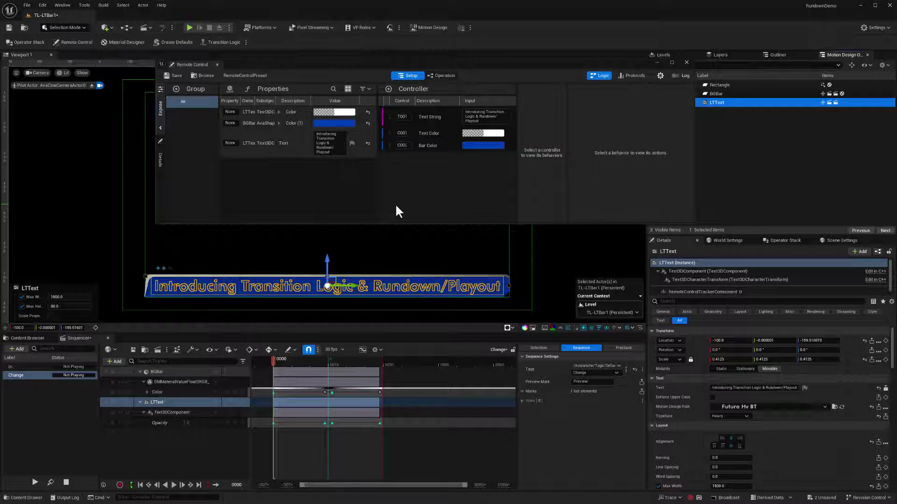
{"action": "left_click", "coordinate": [470, 225]}
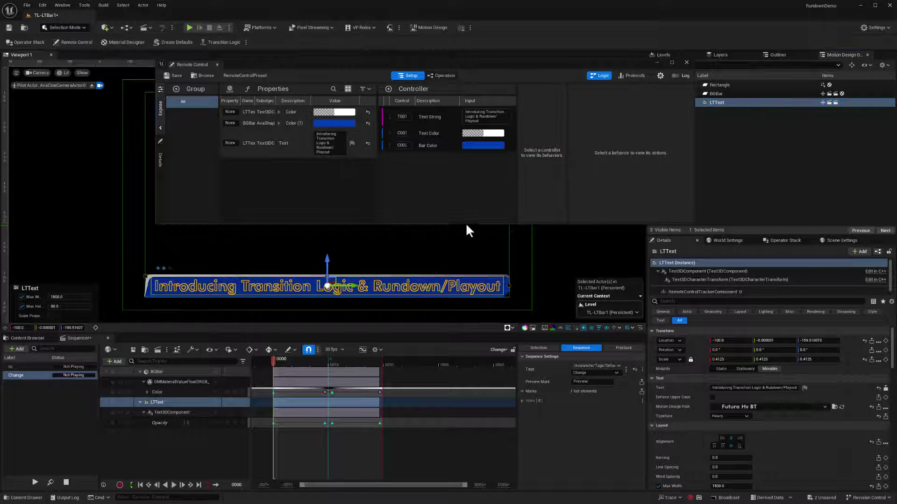
{"action": "left_click_drag", "start_coordinate": [466, 224], "coordinate": [467, 183]}
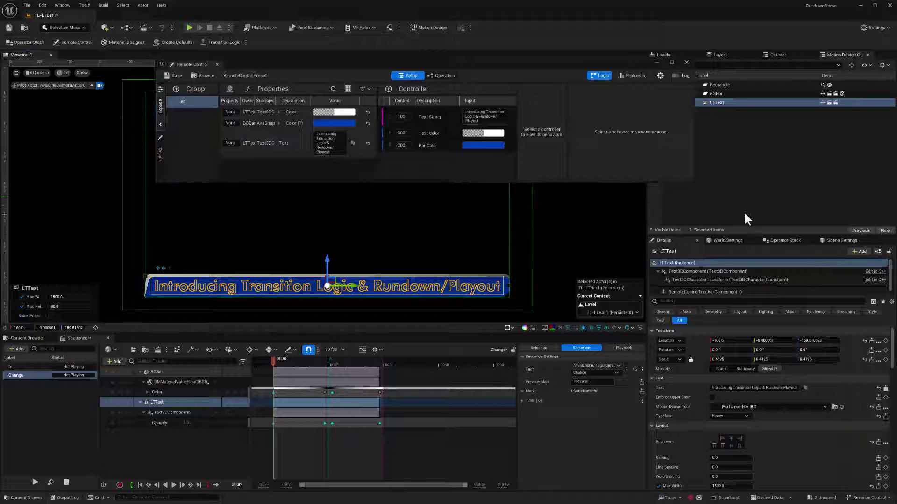
{"action": "left_click", "coordinate": [736, 193]}
Switch to Motion Design mode and add a default text actor to the scene, keeping Remote Control below the viewport
{"action": "left_click", "coordinate": [57, 27]}
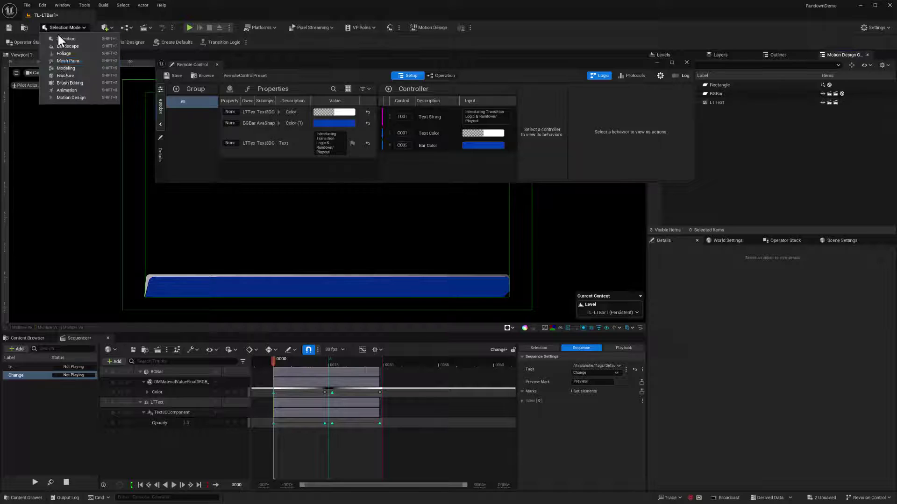
{"action": "left_click", "coordinate": [60, 98]}
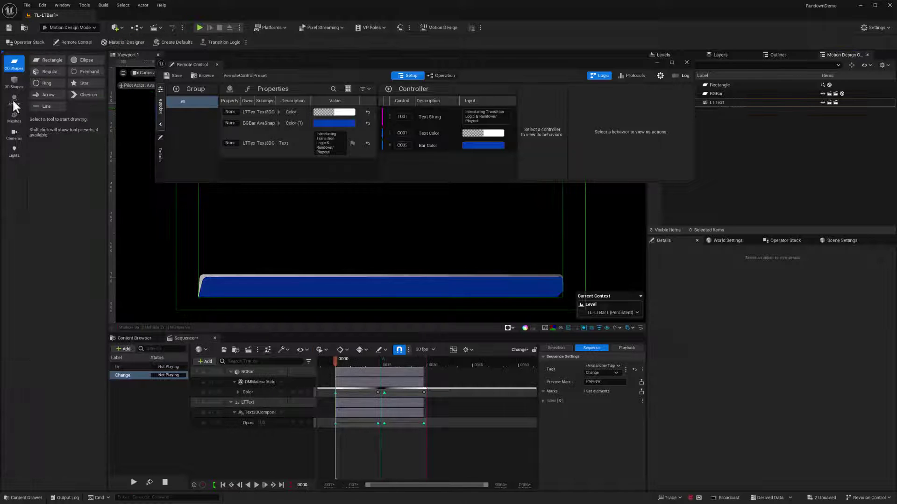
{"action": "left_click", "coordinate": [13, 99]}
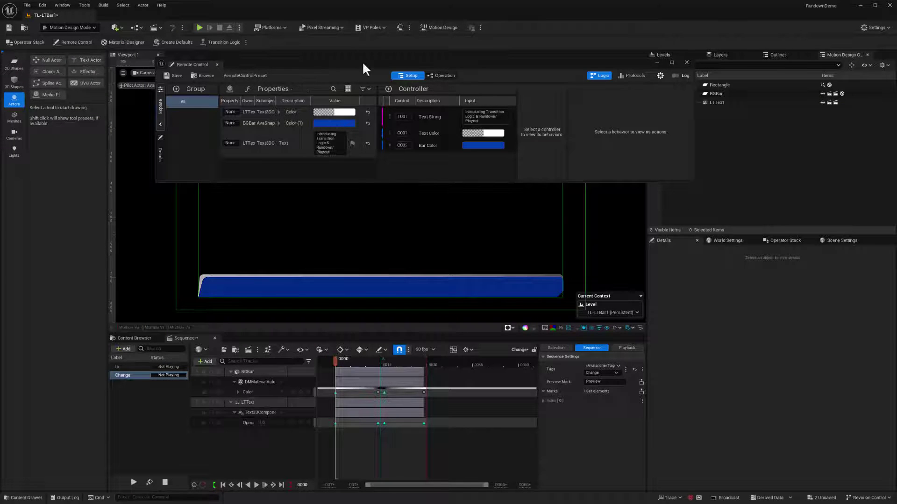
{"action": "left_click_drag", "start_coordinate": [363, 63], "coordinate": [308, 345]}
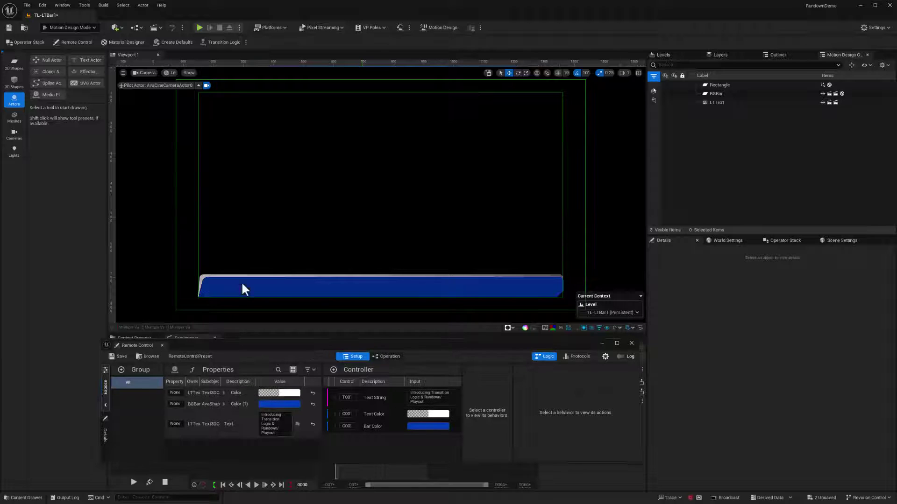
{"action": "double_click", "coordinate": [91, 60]}
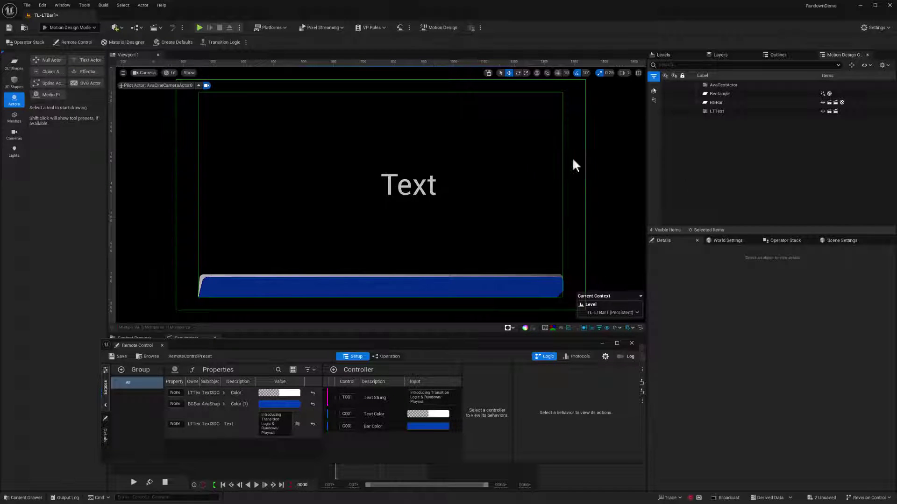
Expose the new text actor's Text and Color properties to Remote Control, with that window enlarged
{"action": "left_click", "coordinate": [716, 85]}
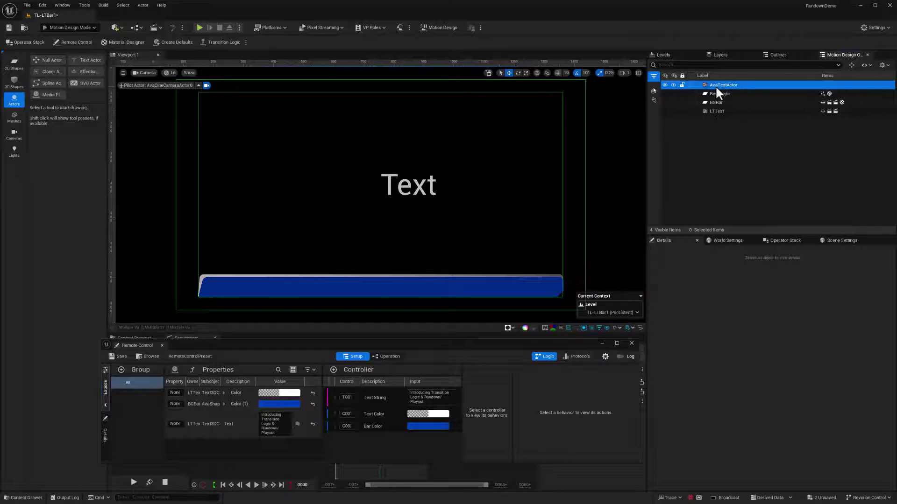
{"action": "left_click_drag", "start_coordinate": [388, 346], "coordinate": [371, 236]}
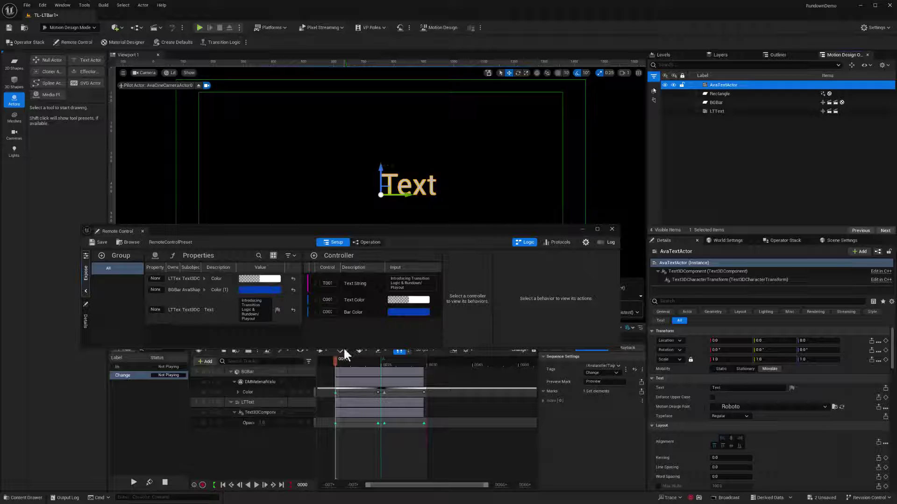
{"action": "left_click_drag", "start_coordinate": [343, 349], "coordinate": [337, 404]}
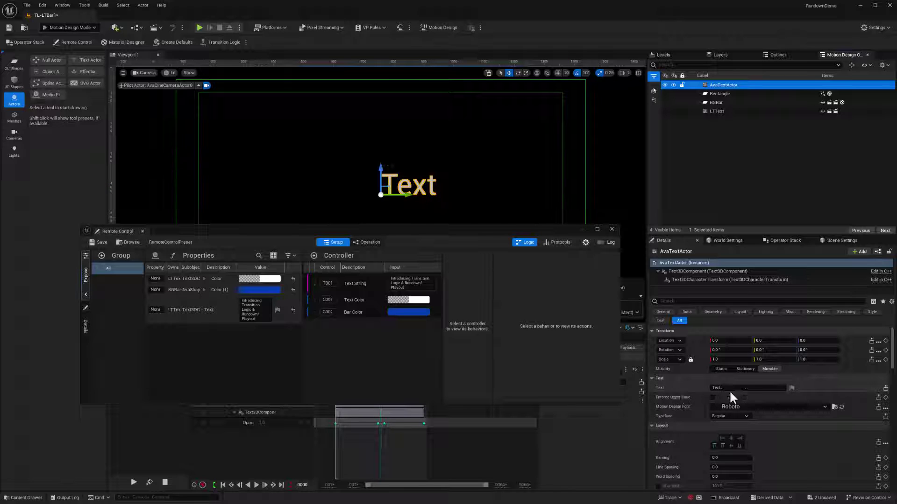
{"action": "left_click", "coordinate": [885, 388]}
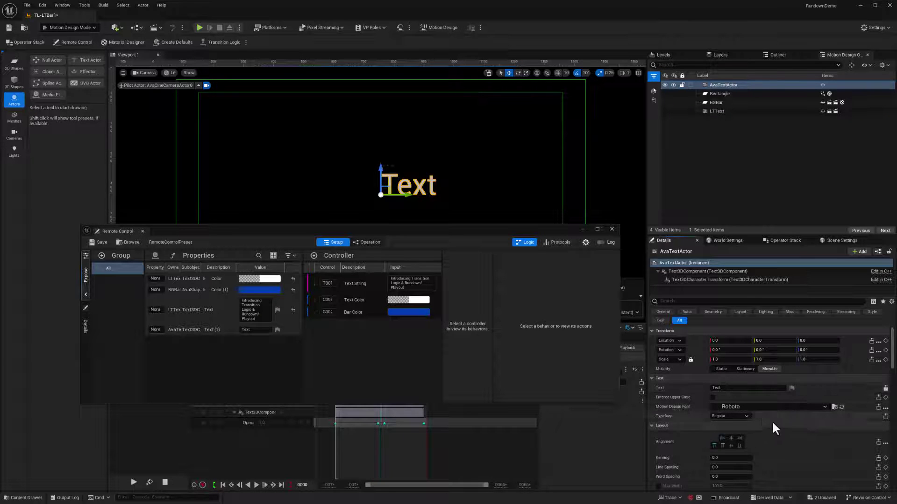
{"action": "scroll", "coordinate": [773, 428], "scroll_direction": "down", "scroll_amount": 5}
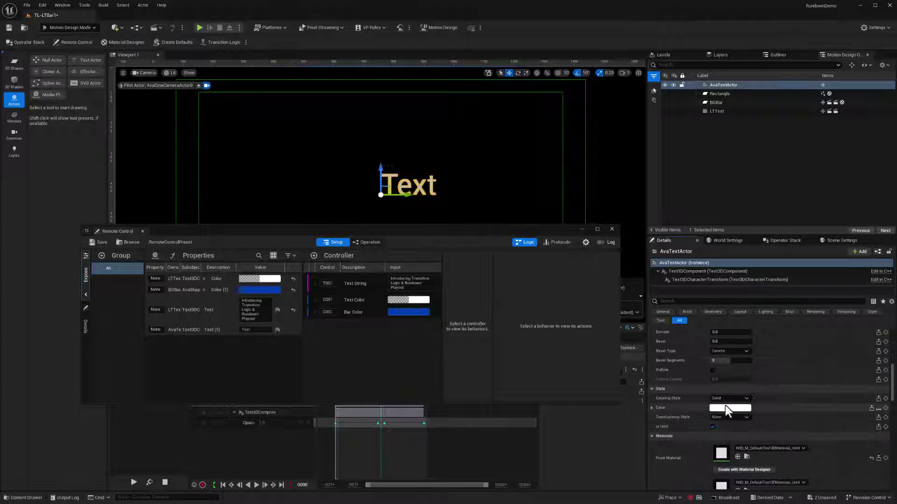
{"action": "left_click", "coordinate": [871, 408]}
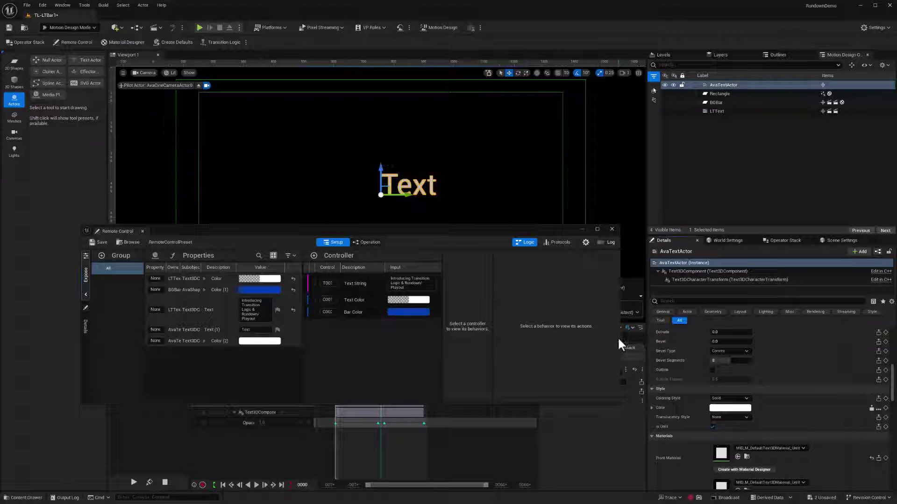
Widen the Remote Control window and add one String controller and one Color controller
{"action": "left_click_drag", "start_coordinate": [618, 340], "coordinate": [795, 339]}
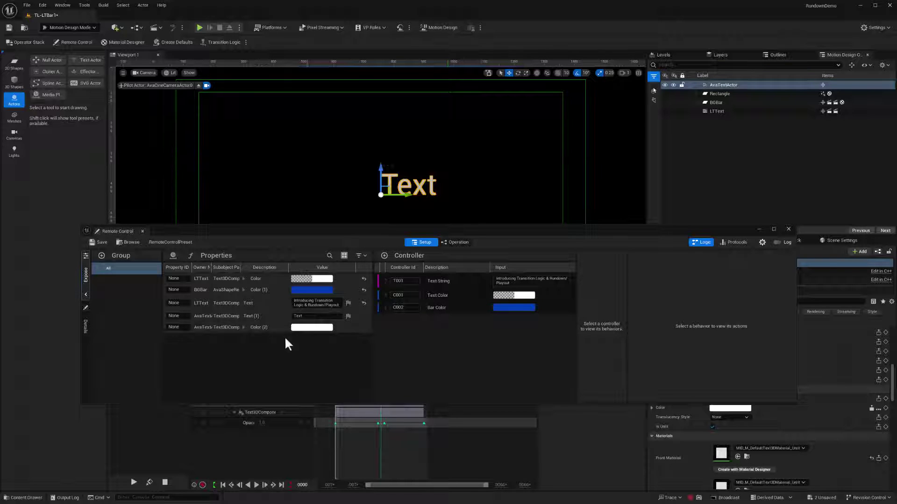
{"action": "left_click", "coordinate": [384, 256]}
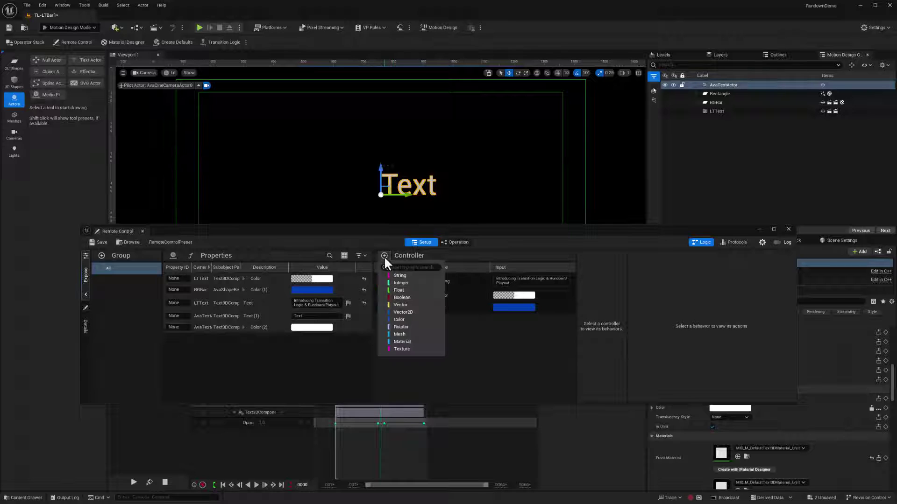
{"action": "left_click", "coordinate": [389, 275]}
{"action": "left_click", "coordinate": [384, 255]}
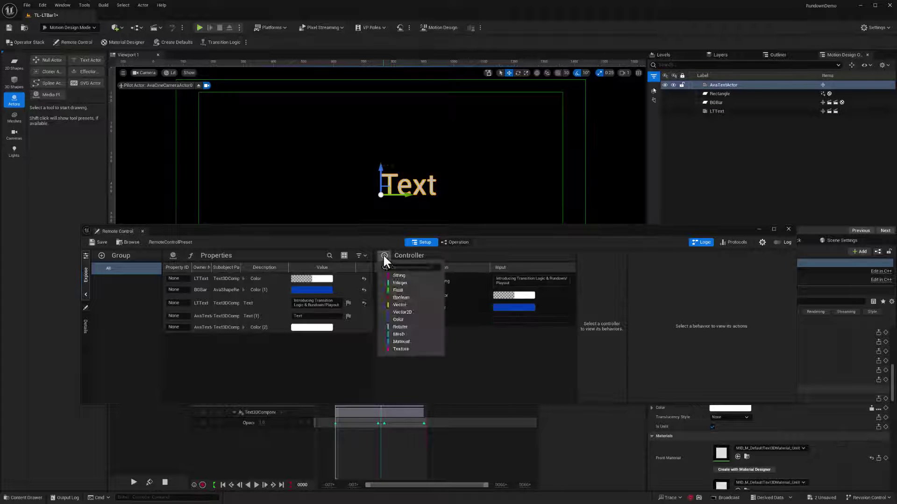
{"action": "left_click", "coordinate": [388, 320]}
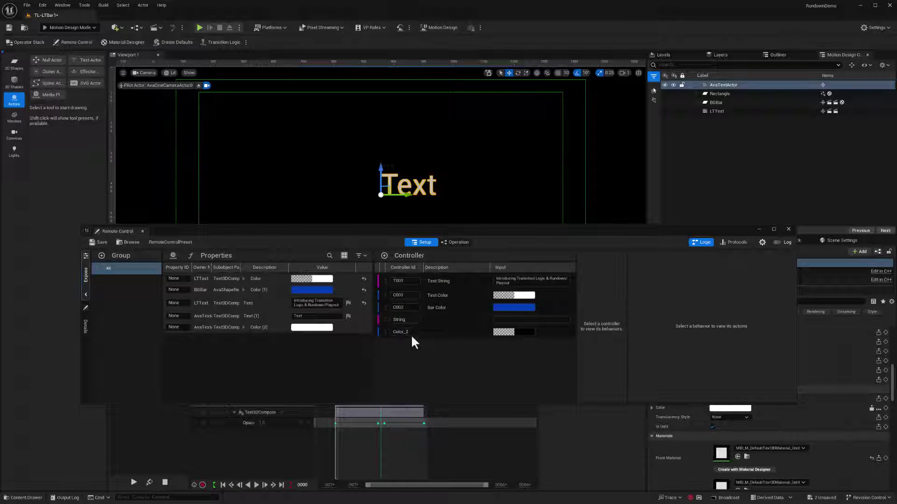
Set the new String controller's ID to T002 and the new Color controller's ID to C003
{"action": "double_click", "coordinate": [413, 321]}
{"action": "double_click", "coordinate": [413, 332]}
{"action": "type", "text": "C003"}
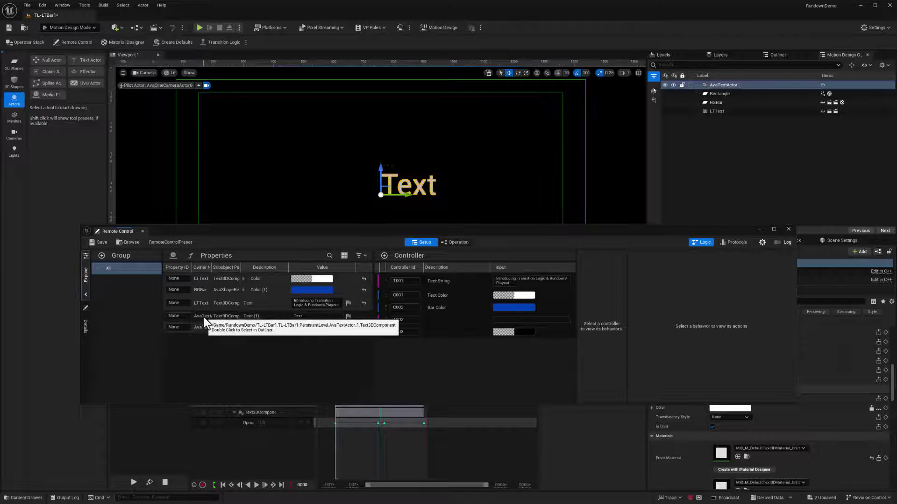
Bind the text actor's Text property to T002 and its Color property to C003, and show T002's Bind behavior actions
{"action": "left_click_drag", "start_coordinate": [204, 317], "coordinate": [426, 322]}
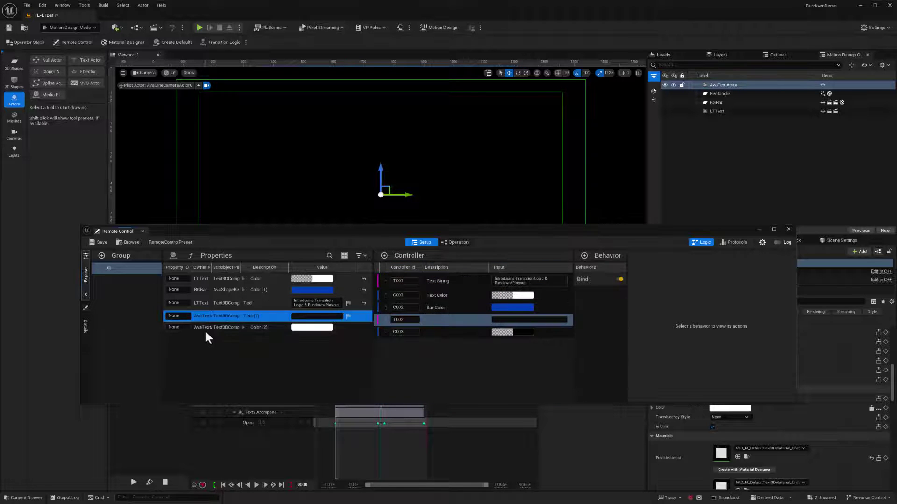
{"action": "left_click_drag", "start_coordinate": [205, 329], "coordinate": [449, 332]}
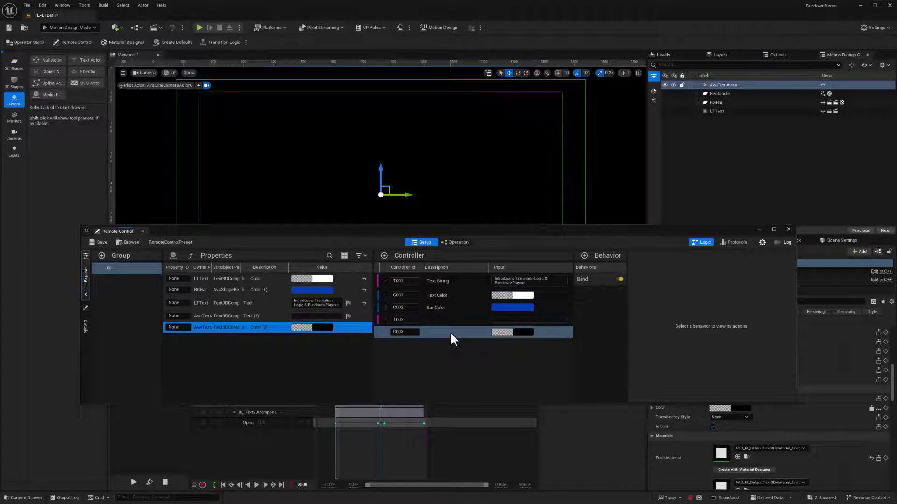
{"action": "left_click", "coordinate": [431, 320]}
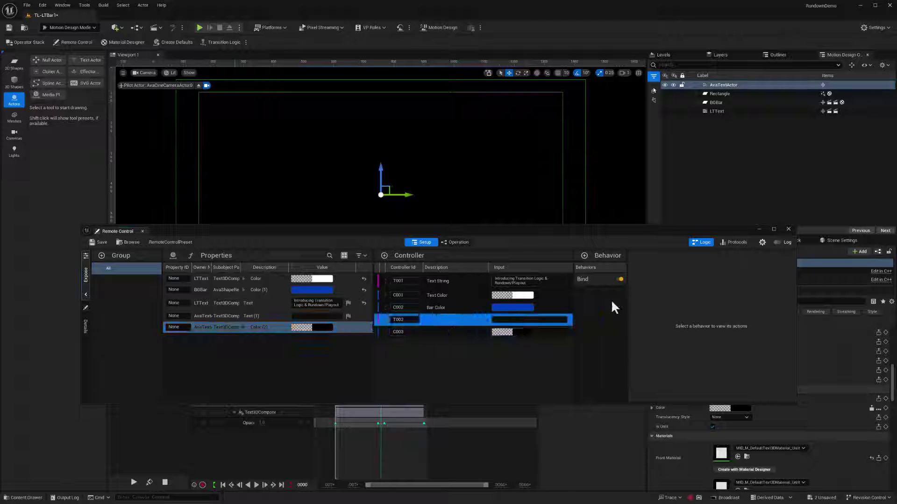
{"action": "left_click", "coordinate": [595, 281]}
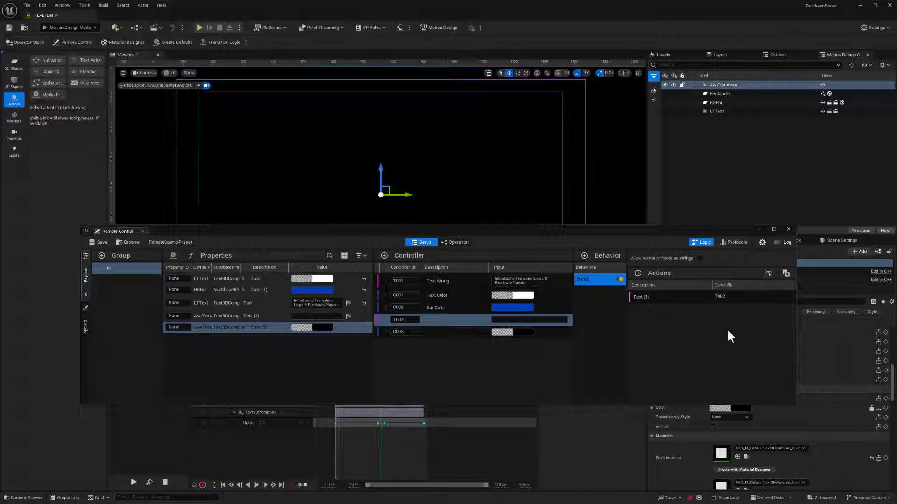
Set the T002 controller's input to "Hello World" and the C003 controller's color to white
{"action": "left_click", "coordinate": [507, 321]}
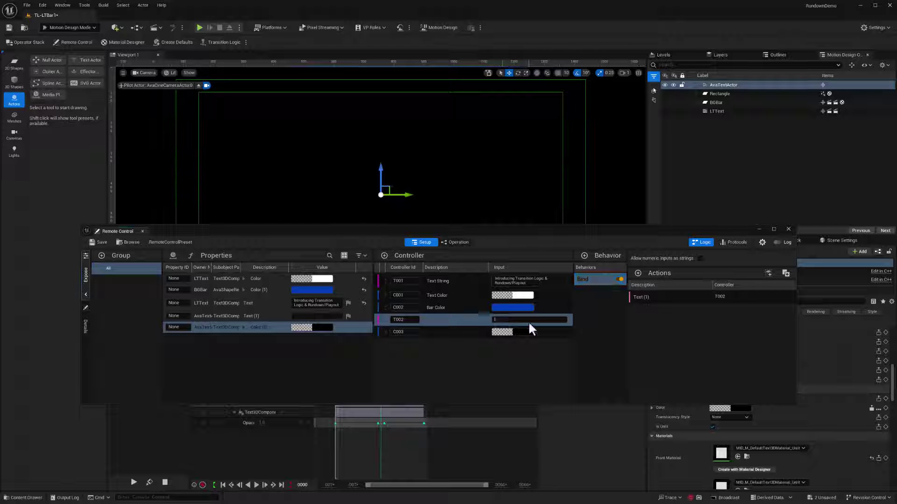
{"action": "type", "text": "Hello World"}
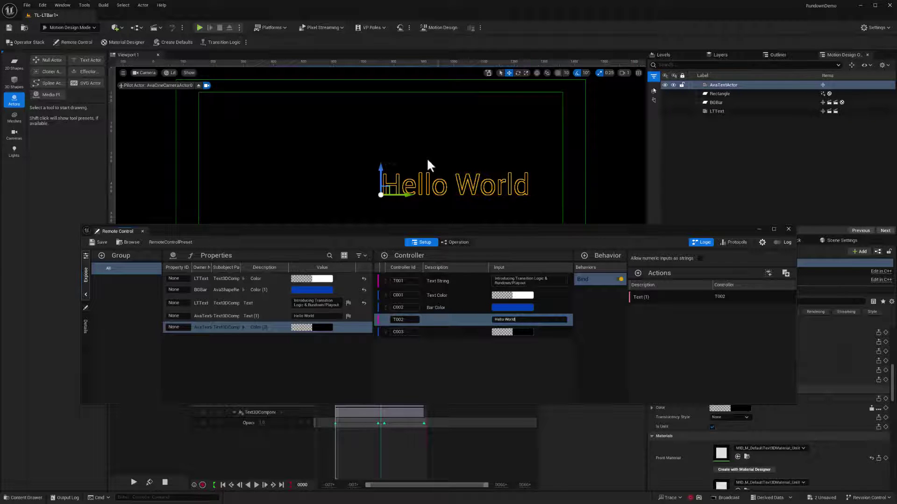
{"action": "left_click", "coordinate": [523, 332]}
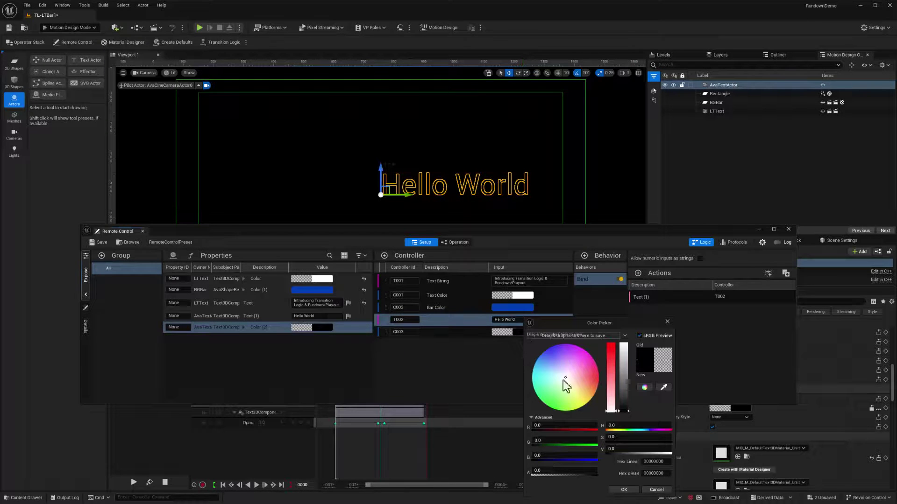
{"action": "left_click_drag", "start_coordinate": [625, 373], "coordinate": [623, 344]}
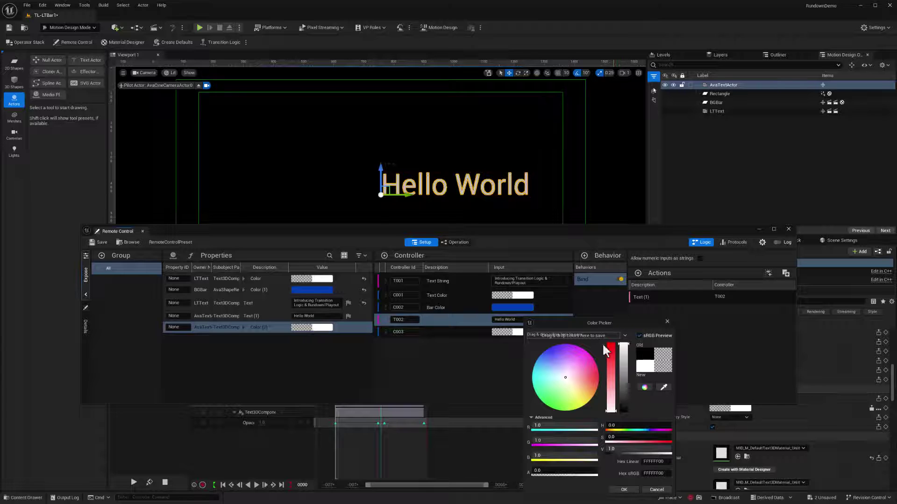
{"action": "left_click", "coordinate": [624, 489]}
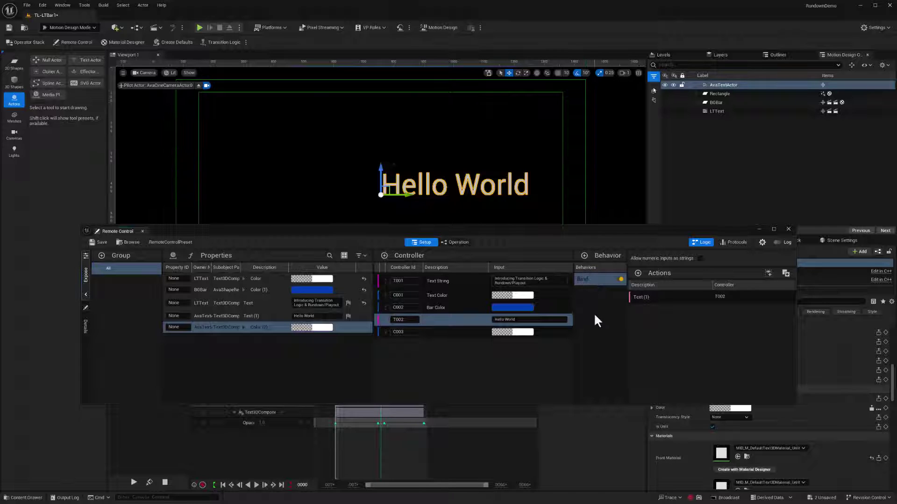
Examine the controller types available in Remote Control and the behavior types offered for the T001 controller
{"action": "left_click", "coordinate": [431, 322]}
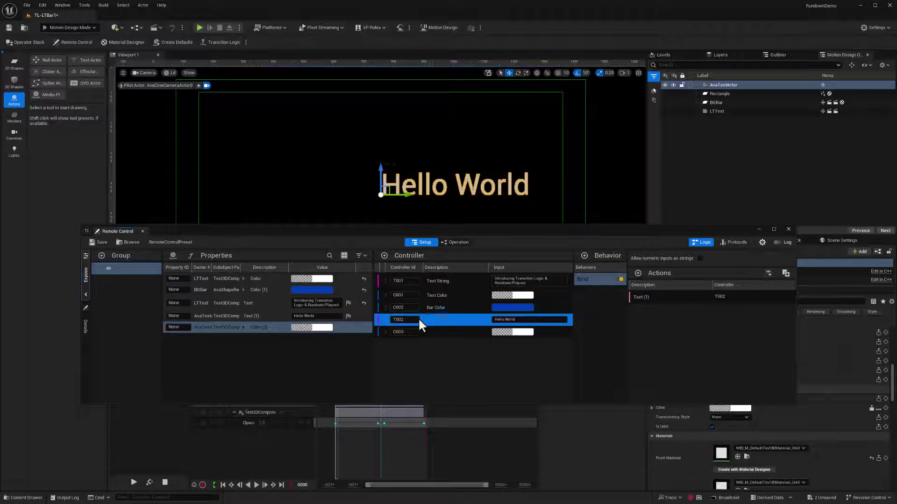
{"action": "left_click", "coordinate": [384, 256]}
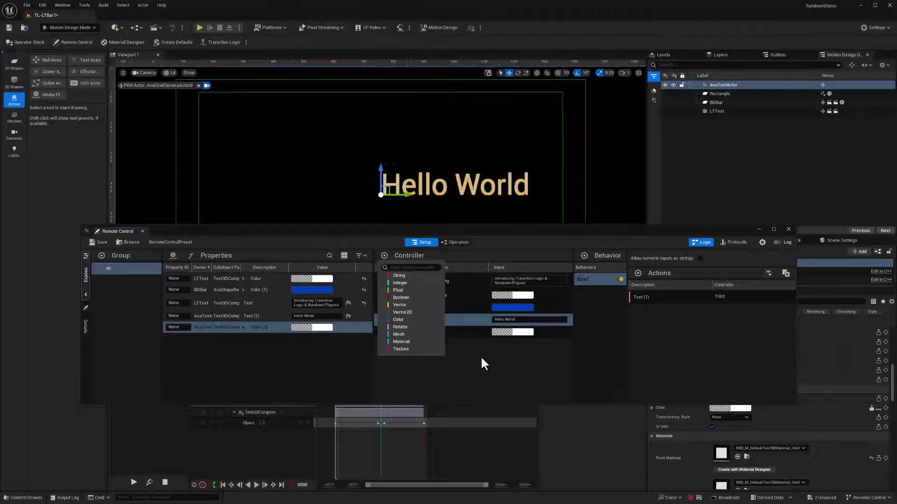
{"action": "left_click", "coordinate": [487, 371]}
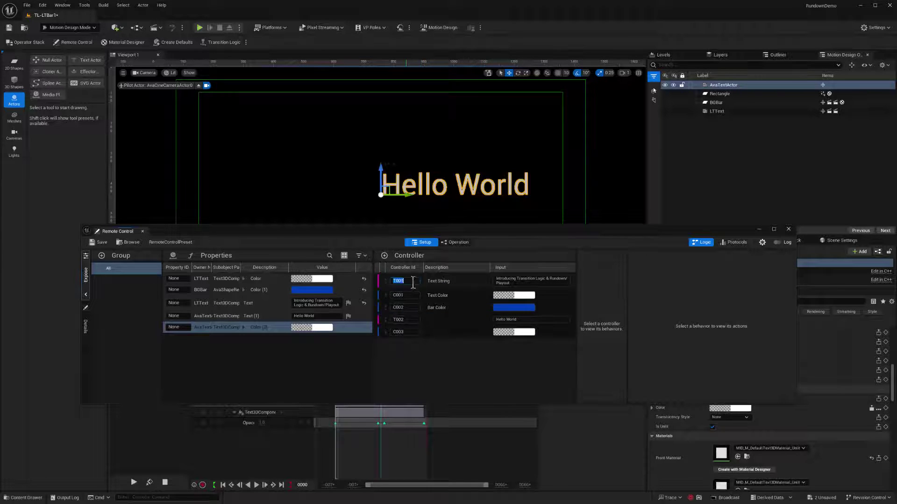
{"action": "left_click", "coordinate": [444, 279]}
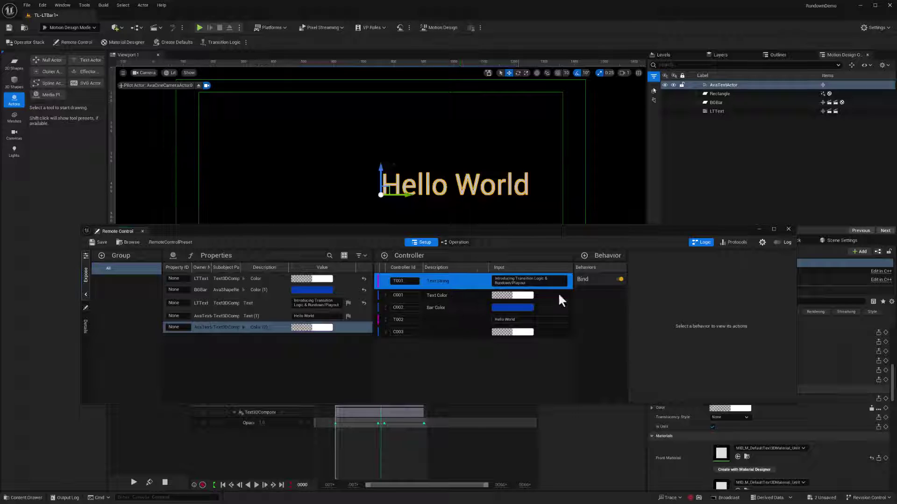
{"action": "left_click", "coordinate": [583, 256]}
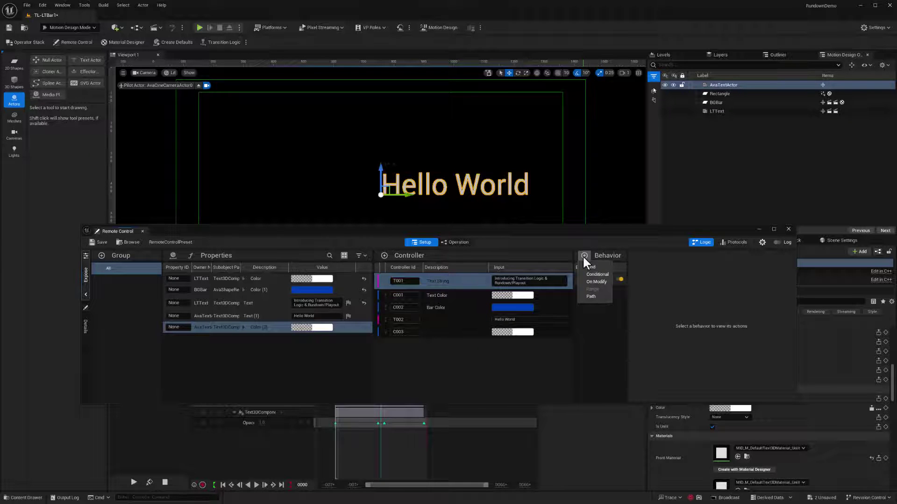
{"action": "left_click", "coordinate": [458, 378]}
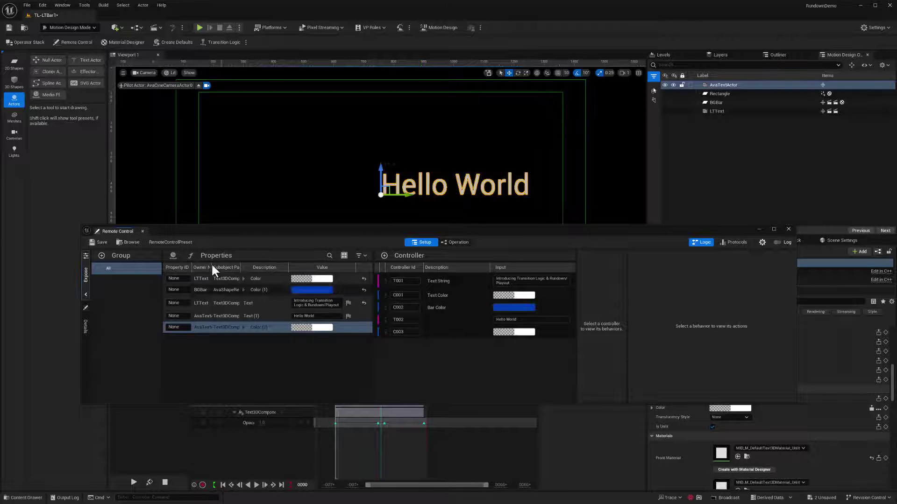
Examine the behavior types offered for the C003 controller and show the actions of its Bind behavior
{"action": "left_click", "coordinate": [430, 334]}
{"action": "left_click", "coordinate": [584, 256]}
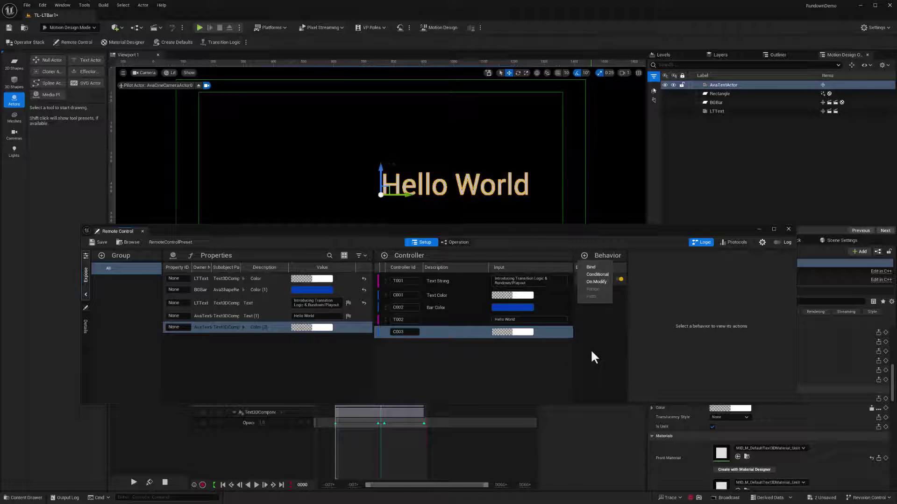
{"action": "left_click", "coordinate": [600, 306]}
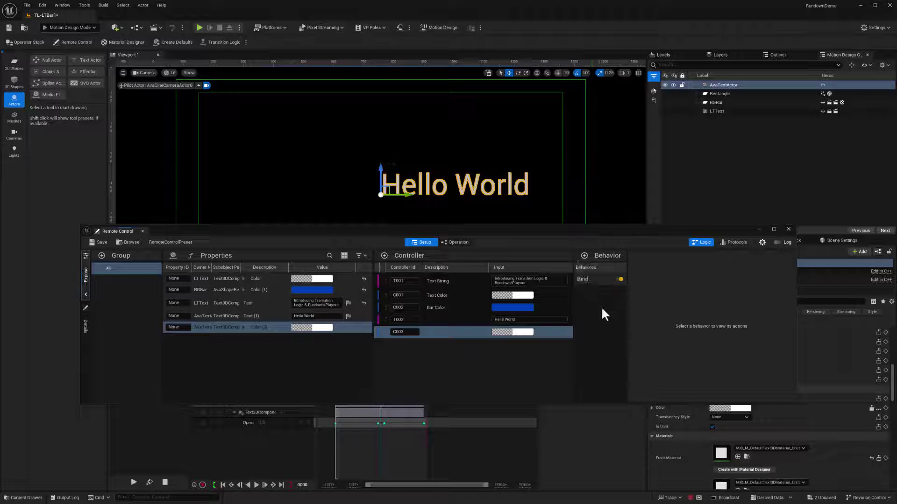
{"action": "left_click", "coordinate": [593, 280]}
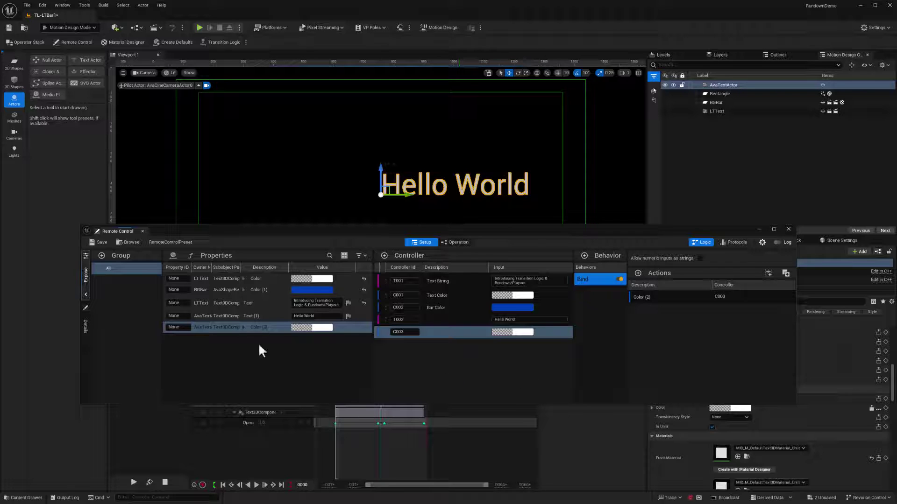
Delete the T002 and C003 controllers from Remote Control
{"action": "left_click", "coordinate": [460, 318]}
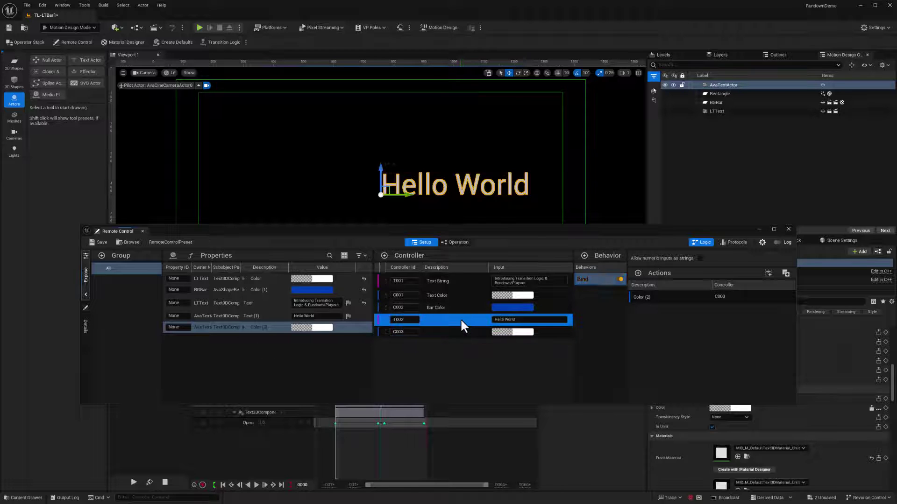
{"action": "right_click", "coordinate": [459, 318]}
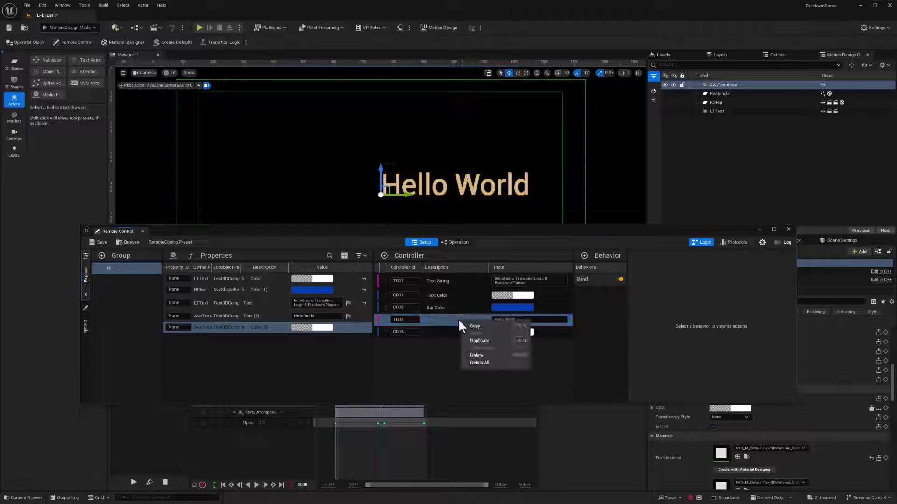
{"action": "left_click", "coordinate": [475, 355]}
{"action": "left_click", "coordinate": [456, 269]}
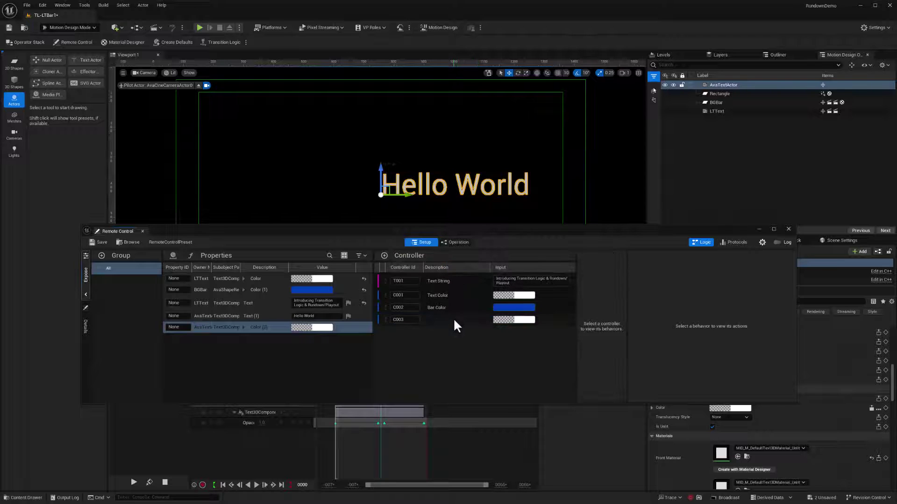
{"action": "right_click", "coordinate": [453, 319]}
{"action": "left_click", "coordinate": [447, 351]}
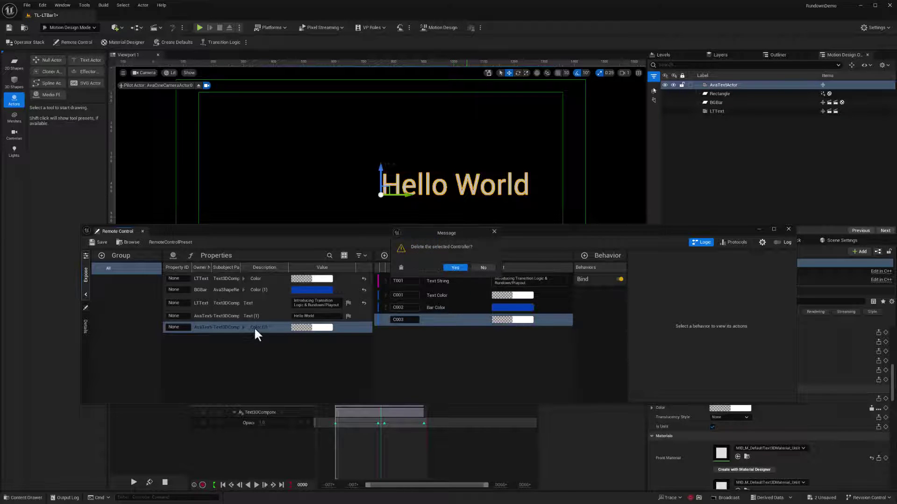
{"action": "left_click", "coordinate": [453, 268]}
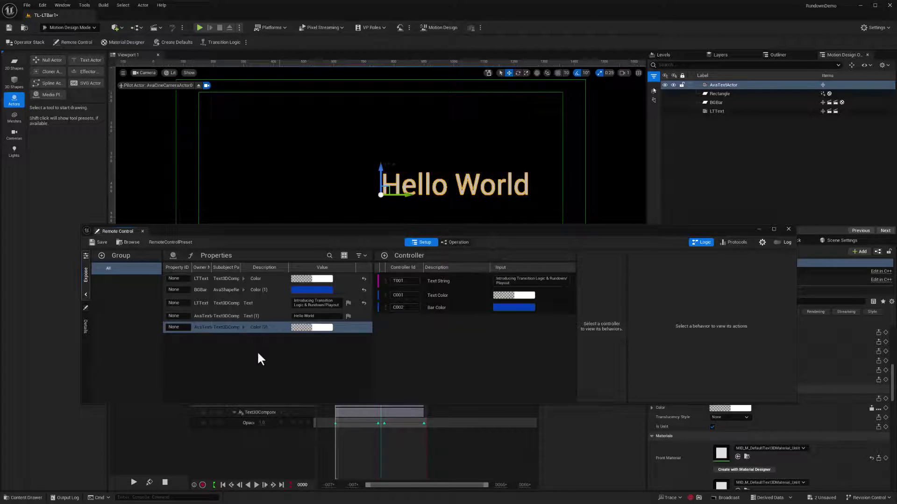
Delete AvaTextActor's exposed Text (1) and Color (2) properties from the Remote Control preset
{"action": "left_click", "coordinate": [256, 317], "text": "ctrl"}
{"action": "right_click", "coordinate": [253, 315]}
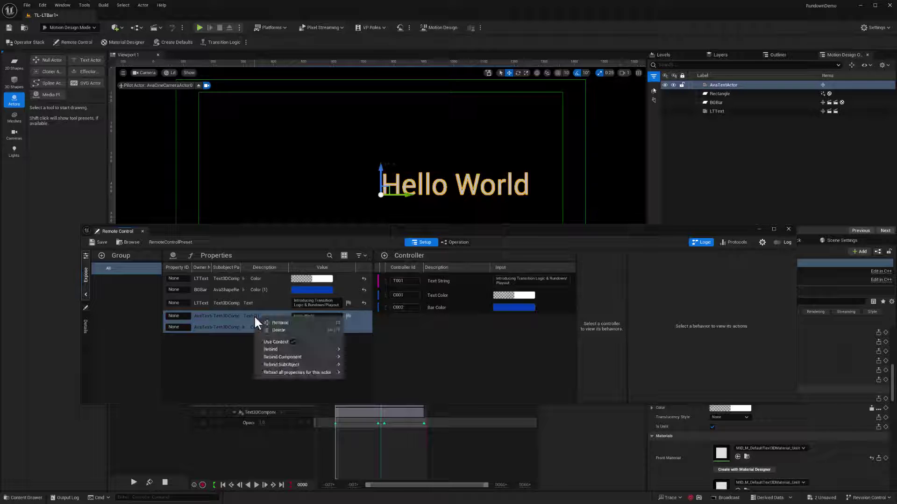
{"action": "left_click", "coordinate": [277, 329]}
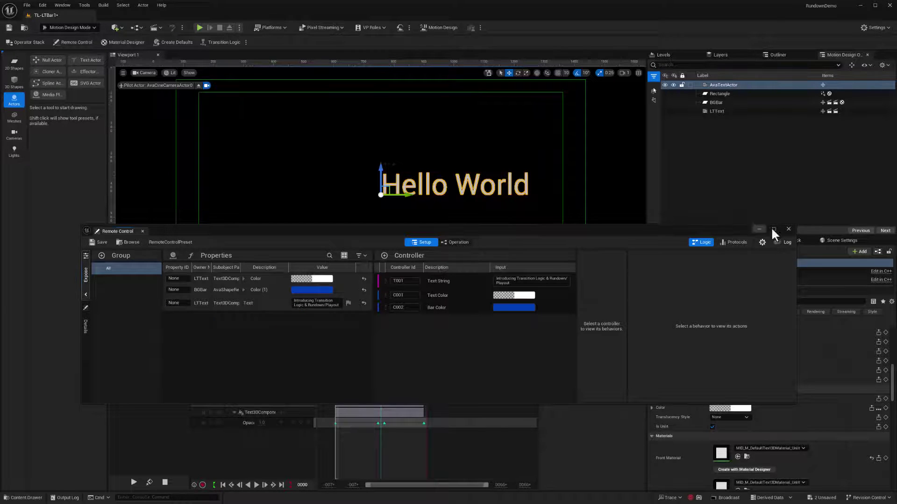
Close the Remote Control window and delete AvaTextActor from the level
{"action": "left_click", "coordinate": [788, 228]}
{"action": "left_click", "coordinate": [711, 86]}
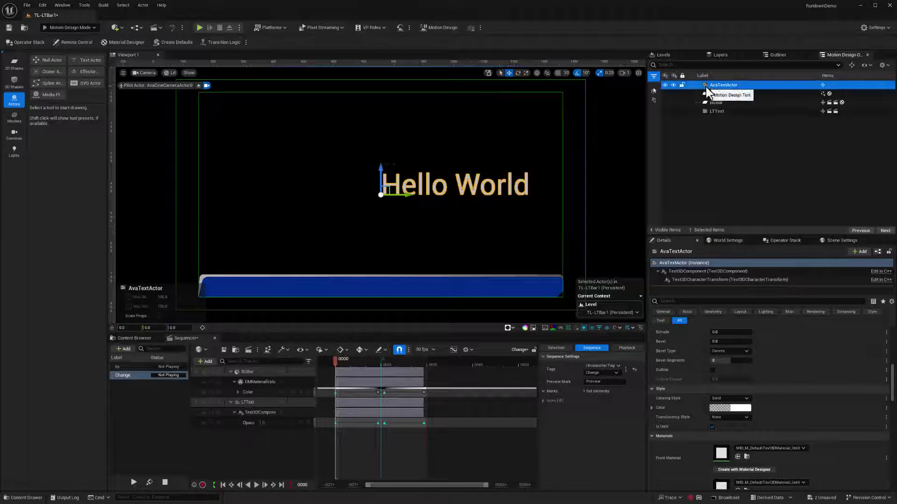
{"action": "key", "text": "Delete"}
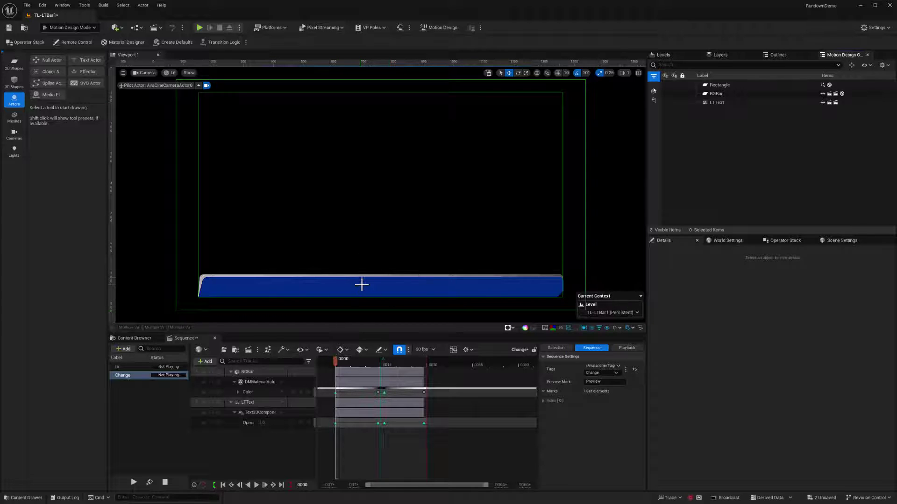
Select the Change sequence and bring the TL-Playlist rundown window over the level editor
{"action": "left_click", "coordinate": [124, 376]}
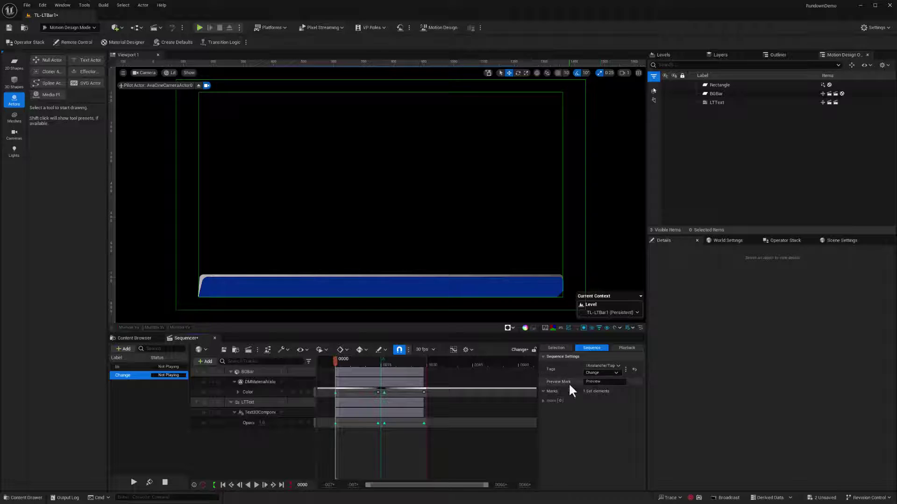
{"action": "left_click", "coordinate": [245, 43]}
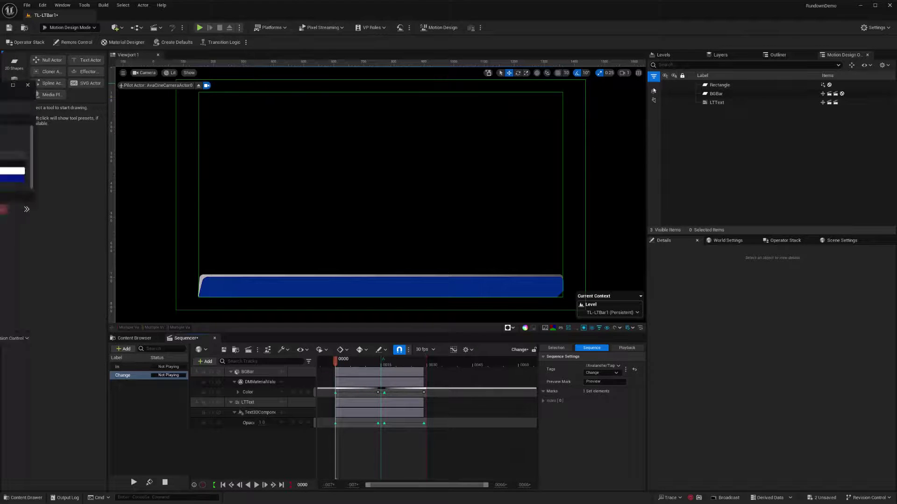
{"action": "left_click_drag", "start_coordinate": [0, 90], "coordinate": [543, 102]}
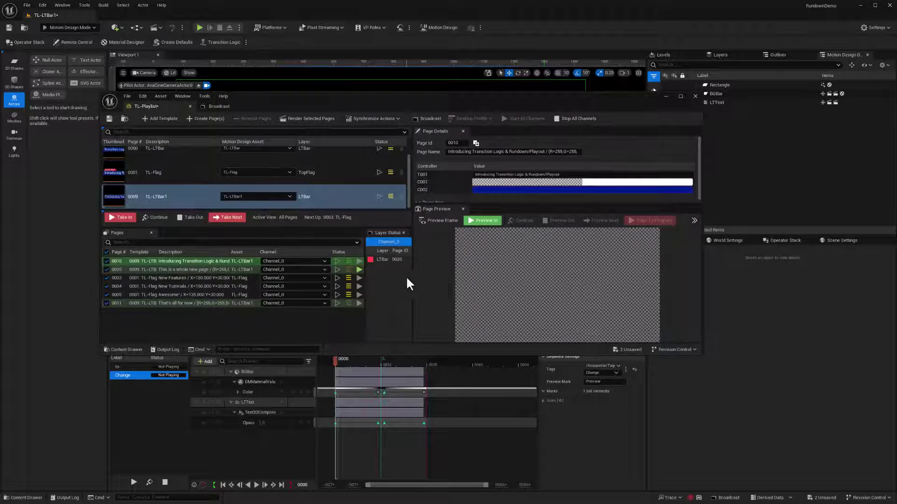
Compare the controllers in the Remote Control window with page 0010's details in the rundown, and close Remote Control
{"action": "left_click", "coordinate": [75, 42]}
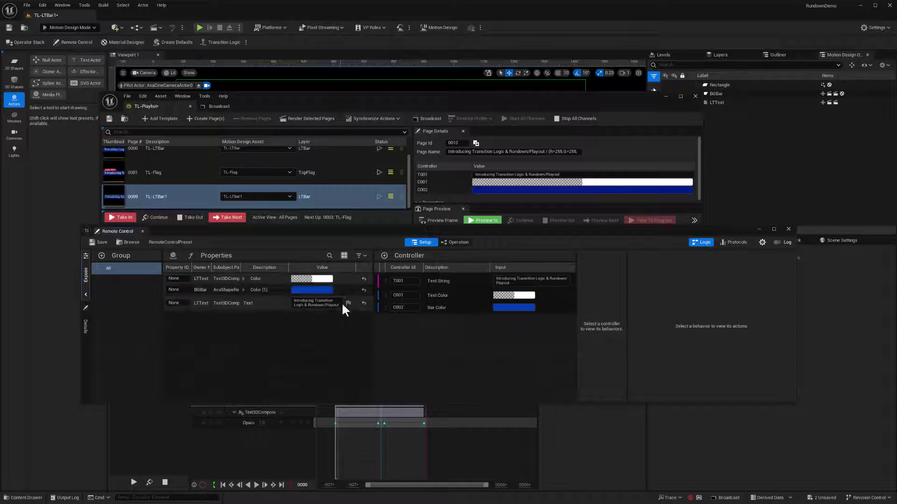
{"action": "left_click_drag", "start_coordinate": [117, 231], "coordinate": [314, 322]}
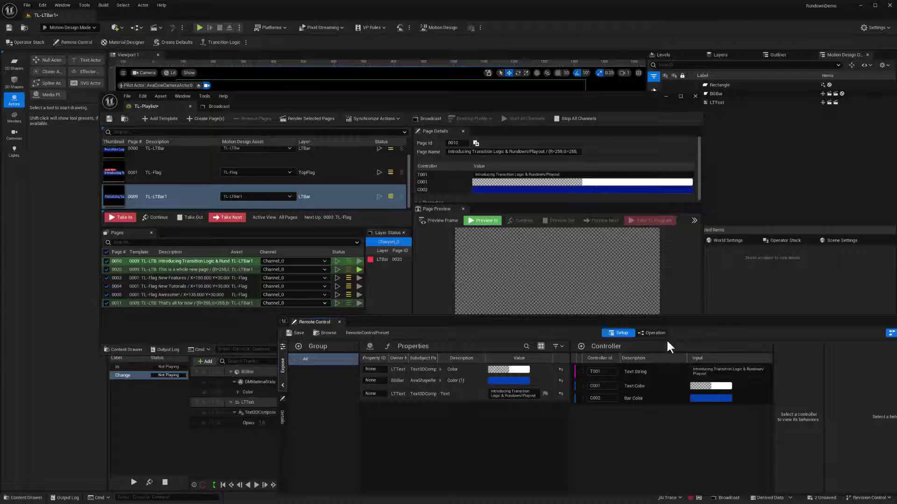
{"action": "left_click_drag", "start_coordinate": [656, 320], "coordinate": [500, 315]}
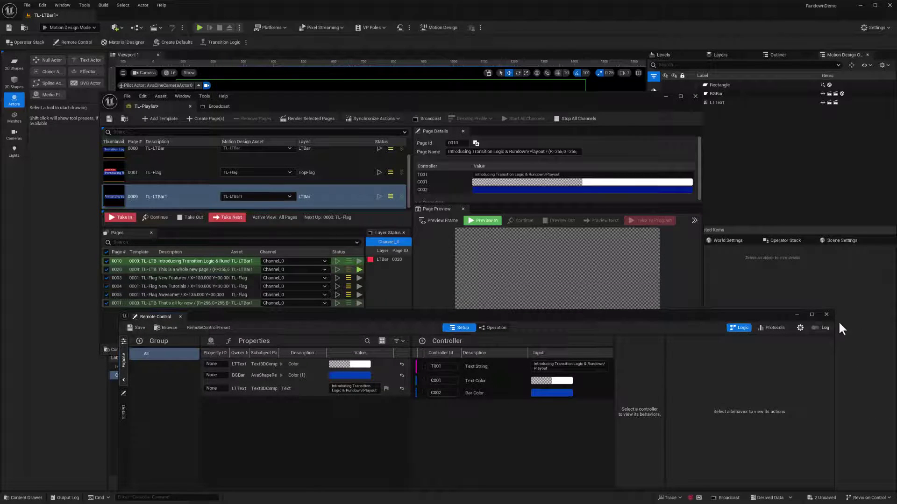
{"action": "left_click", "coordinate": [827, 315]}
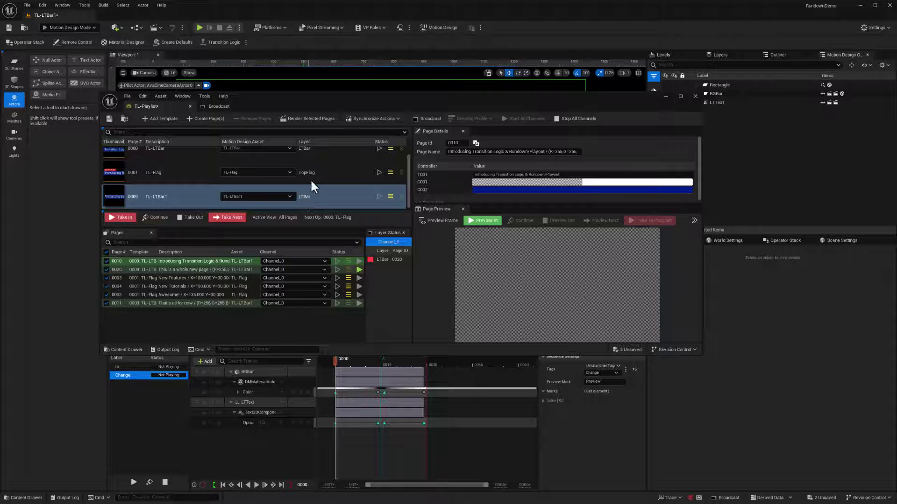
Take in rundown page 0010 (TL-LTBar1) and page 0003 (TL-Flag) on Channel_0
{"action": "left_click", "coordinate": [182, 259]}
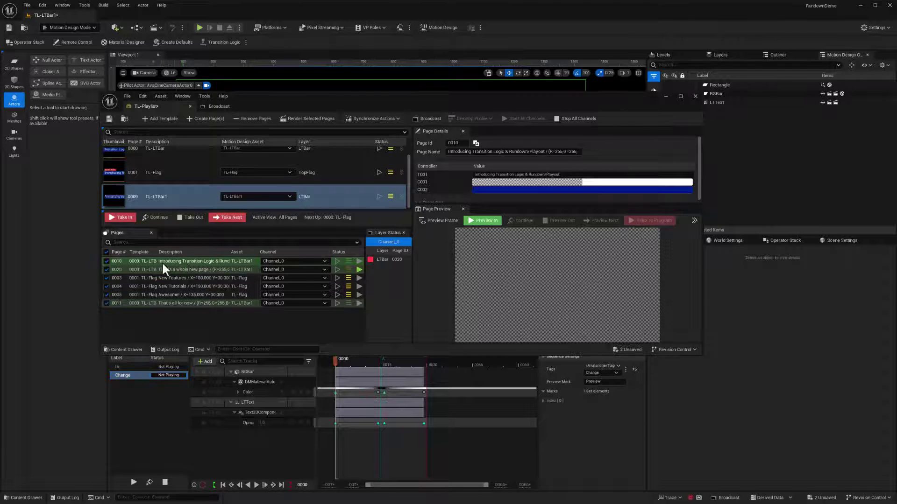
{"action": "left_click", "coordinate": [125, 218]}
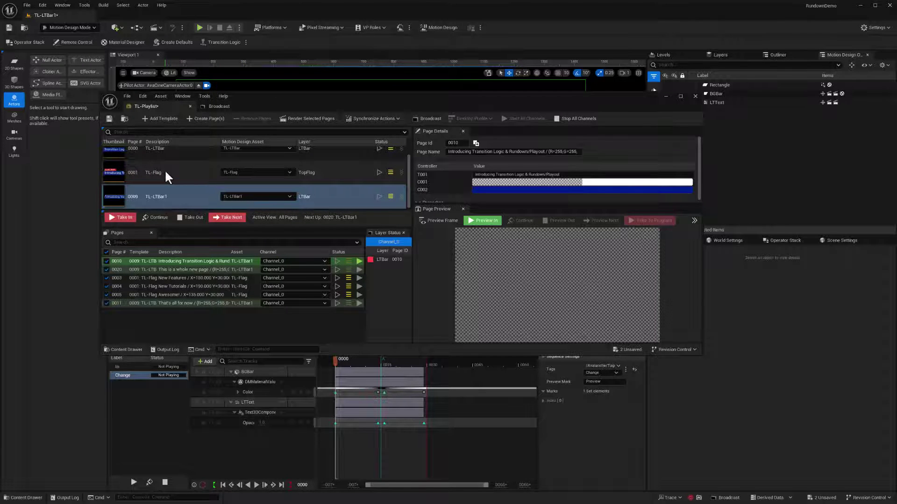
{"action": "left_click", "coordinate": [181, 277]}
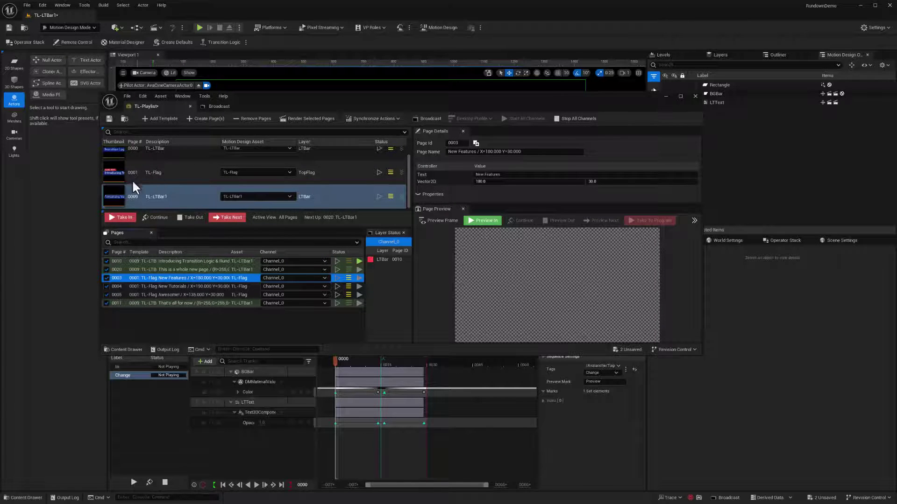
{"action": "mouse_move", "coordinate": [111, 173]}
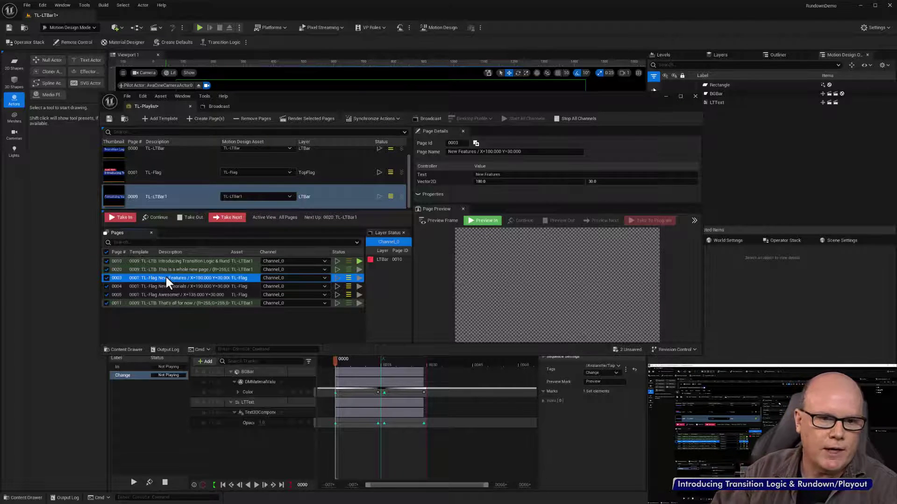
{"action": "left_click", "coordinate": [125, 218]}
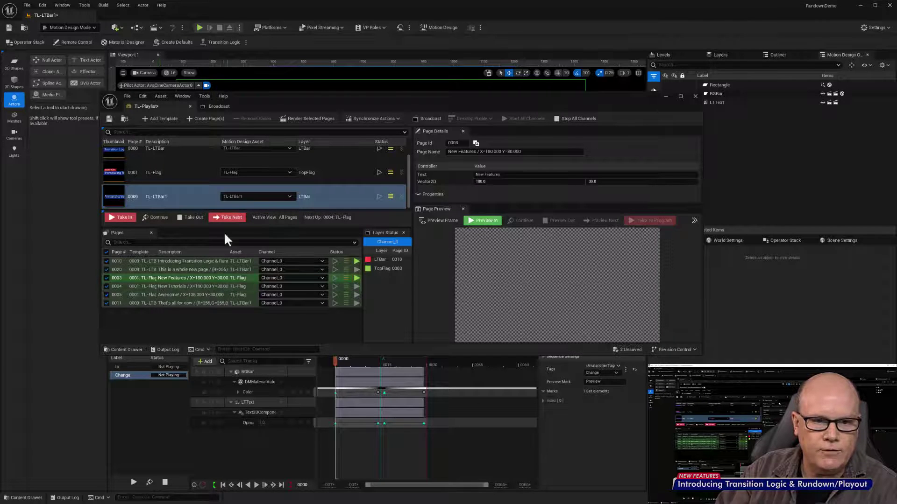
Advance playout to TL-Flag pages 0004 and 0005 with Take Next, and take page 0005 out
{"action": "left_click", "coordinate": [227, 218]}
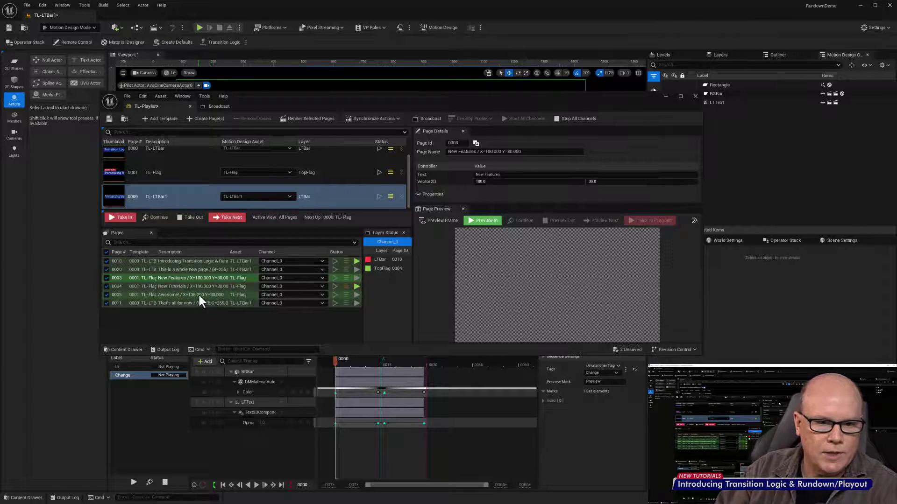
{"action": "left_click", "coordinate": [228, 218]}
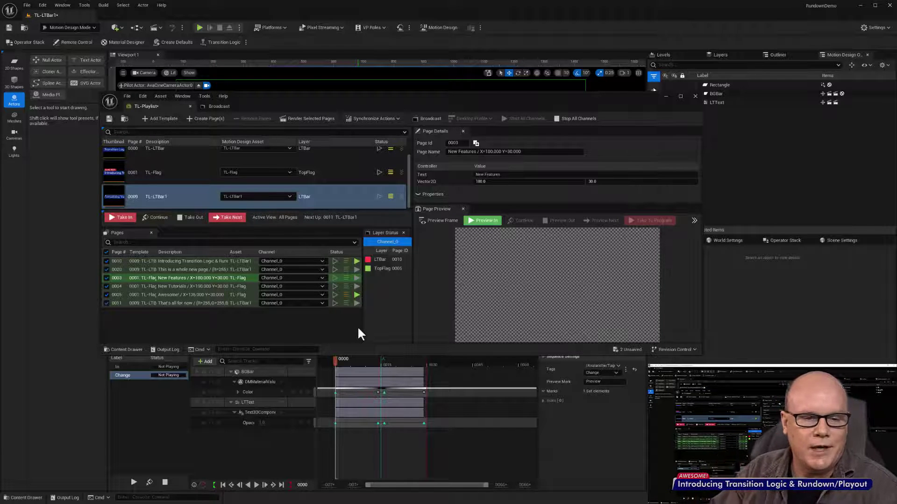
{"action": "left_click", "coordinate": [215, 295]}
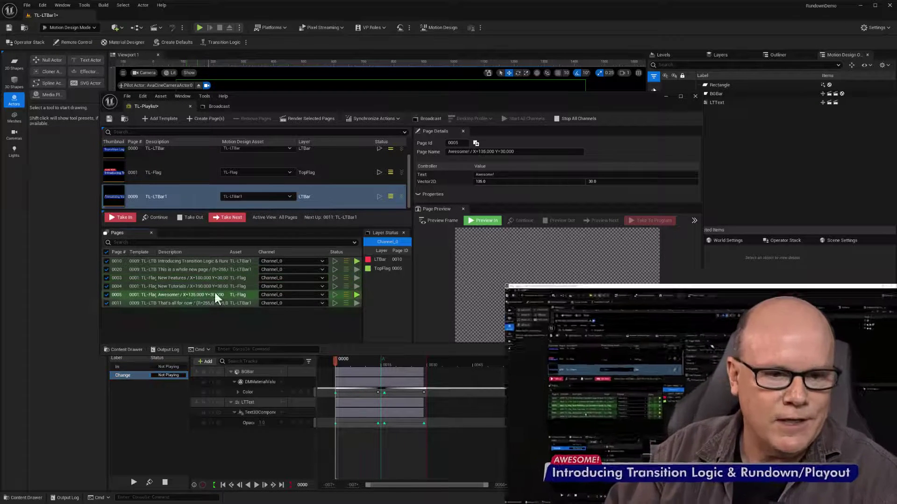
{"action": "left_click", "coordinate": [193, 217]}
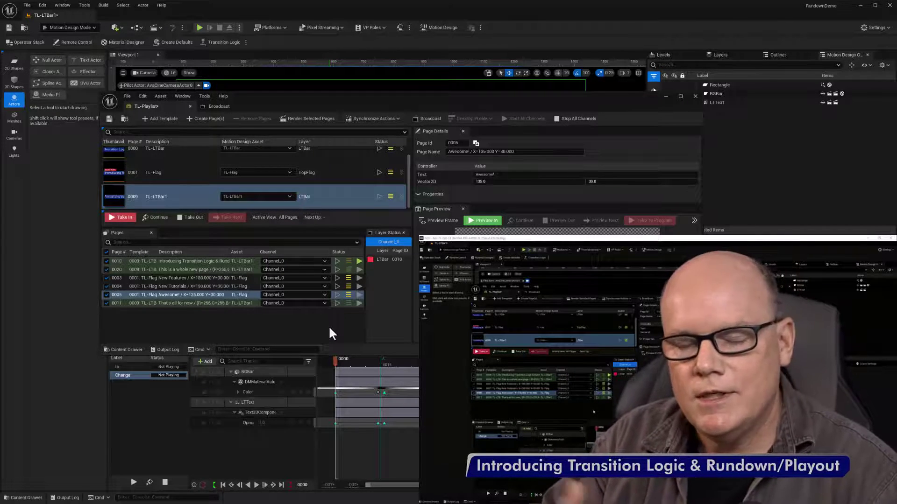
Take in TL-Flag page 0004 (New Tutorials) on Channel_0 and take it out again
{"action": "left_click", "coordinate": [223, 293]}
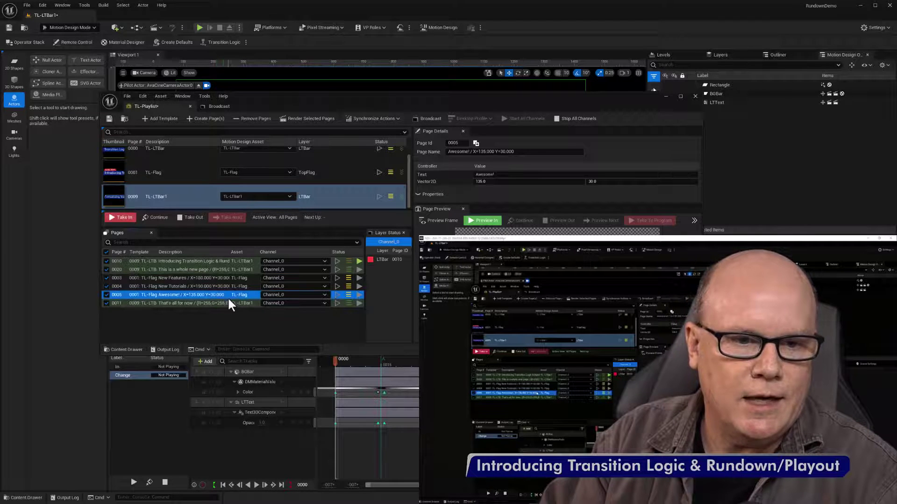
{"action": "left_click", "coordinate": [219, 286]}
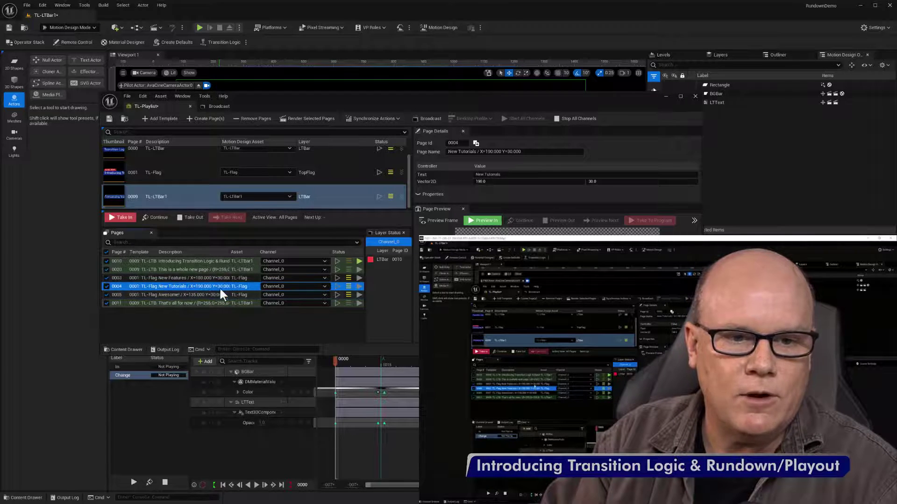
{"action": "left_click", "coordinate": [122, 218]}
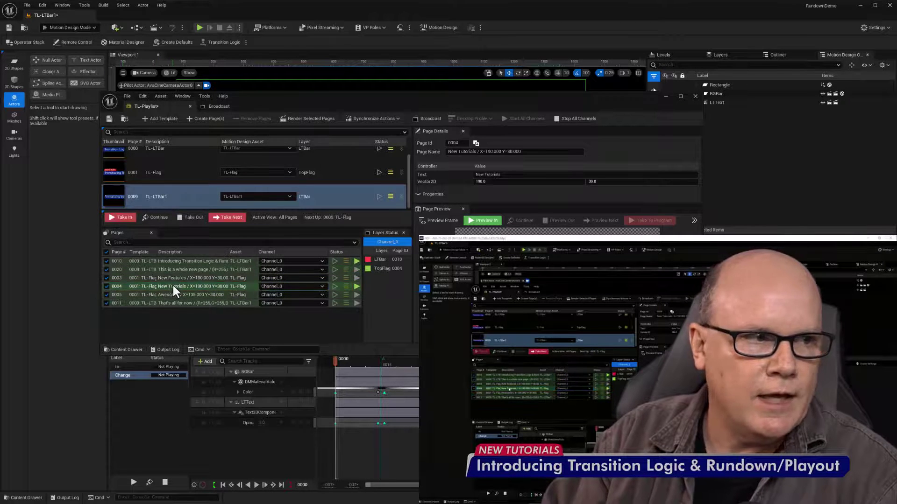
{"action": "left_click", "coordinate": [191, 217]}
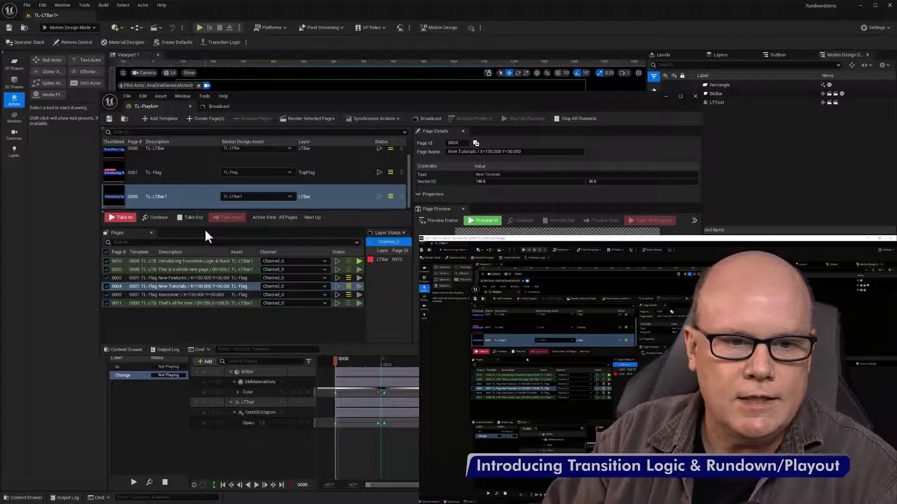
Take in TL-LTBar1 page 0011 (That's all for now), followed by page 0010, to play the lower-third change
{"action": "left_click", "coordinate": [182, 303]}
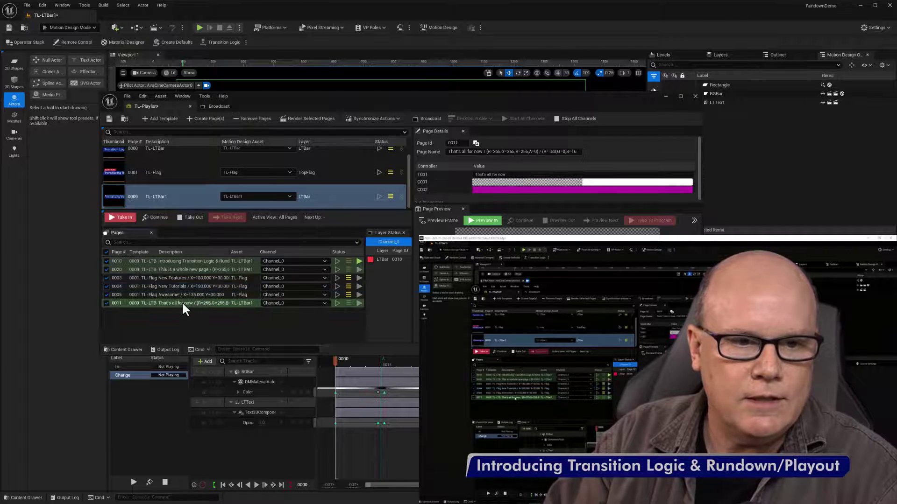
{"action": "left_click", "coordinate": [118, 217]}
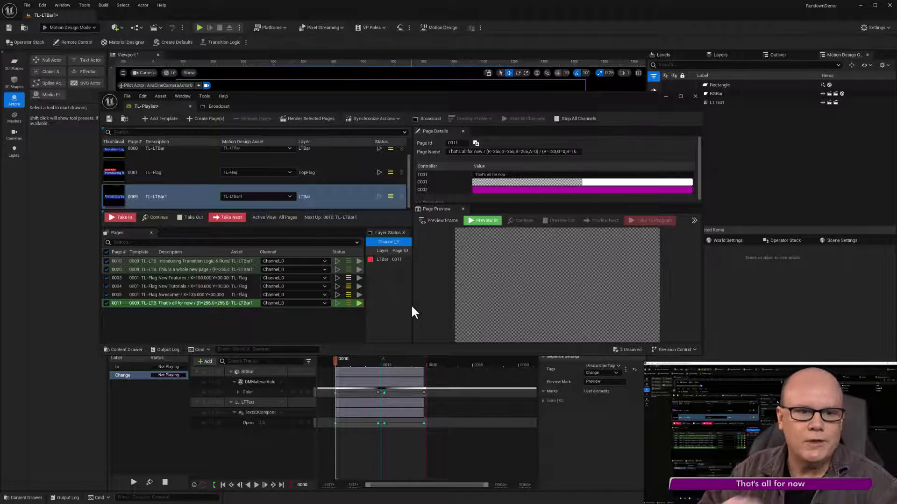
{"action": "left_click", "coordinate": [193, 262]}
{"action": "left_click", "coordinate": [121, 218]}
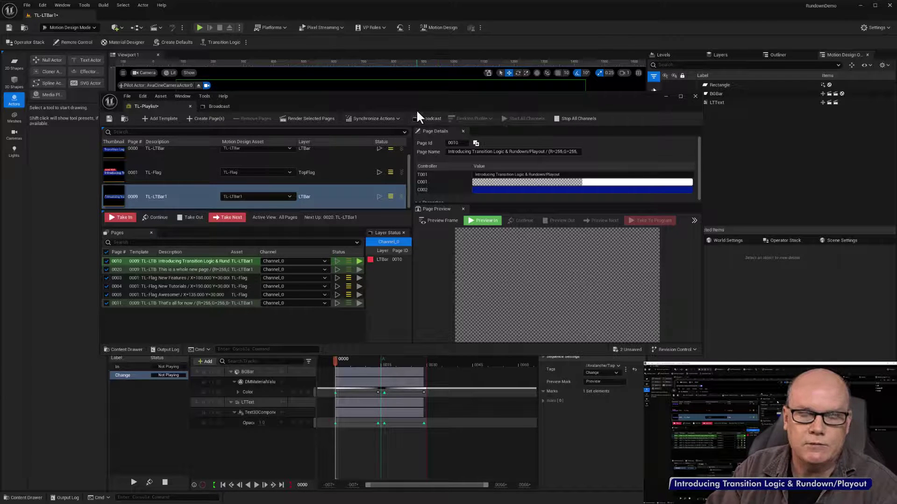
Open the Broadcast view and expand the local output devices to inspect the display and Blackmagic media outputs
{"action": "left_click", "coordinate": [217, 107]}
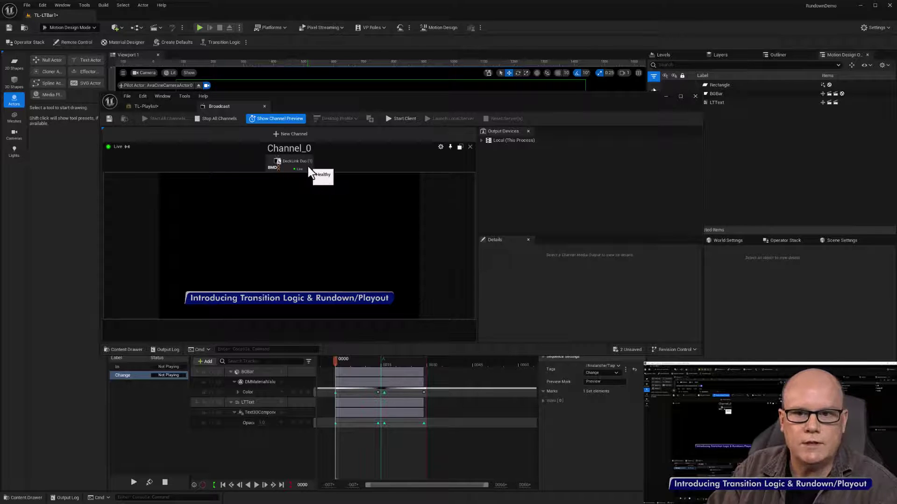
{"action": "left_click", "coordinate": [481, 140]}
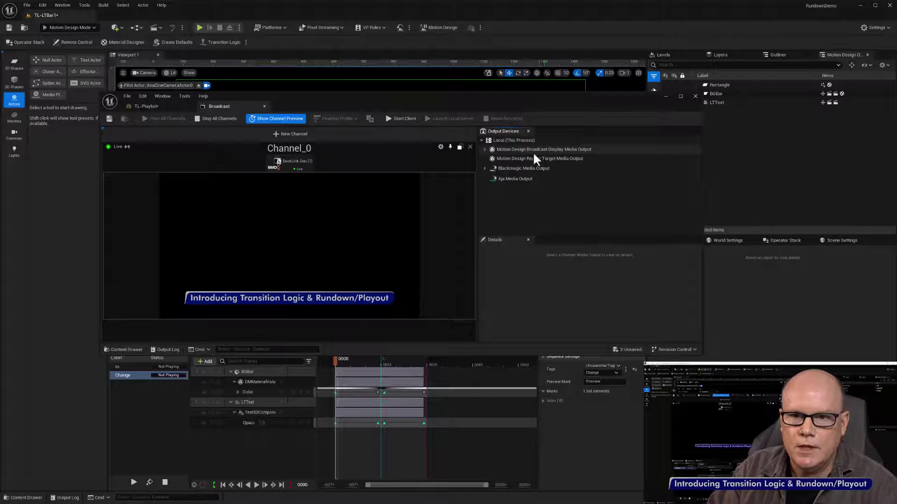
{"action": "left_click", "coordinate": [485, 150]}
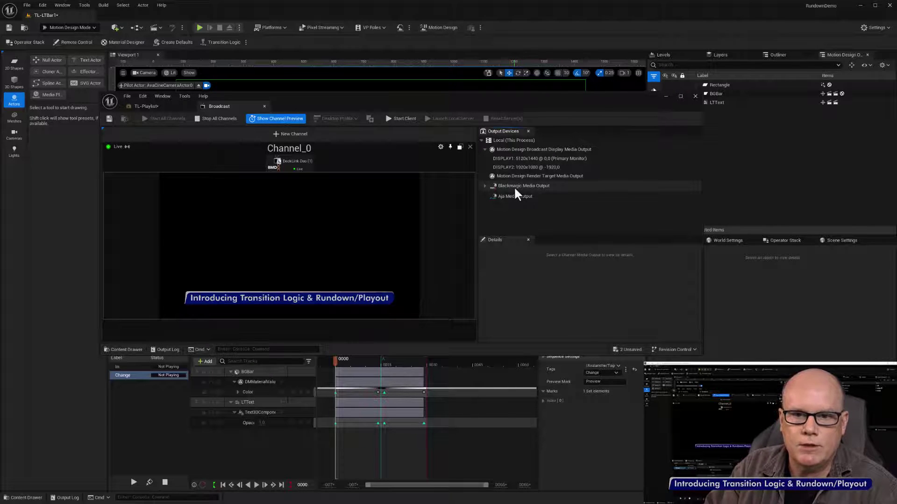
{"action": "left_click", "coordinate": [485, 185]}
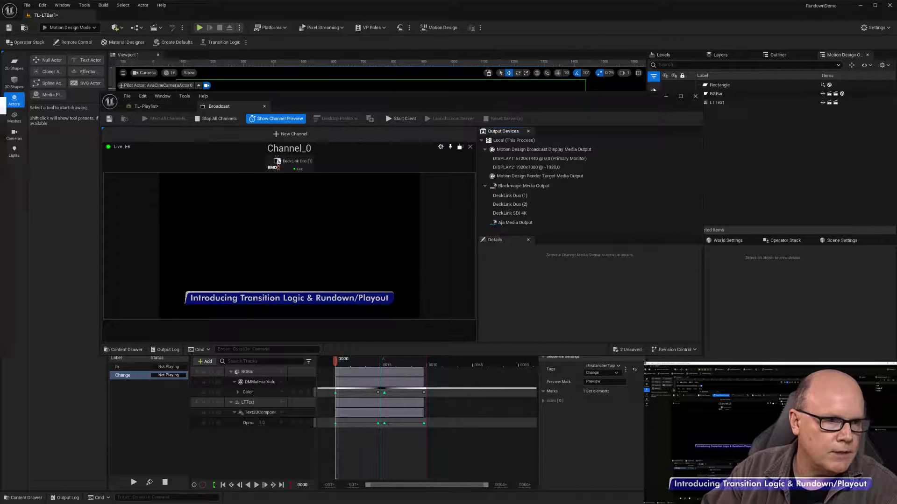
Review the video output and connector mapping of DeckLink Duo (1) in Blackmagic Desktop Video Setup, and close it without saving
{"action": "left_click_drag", "start_coordinate": [0, 104], "coordinate": [544, 137]}
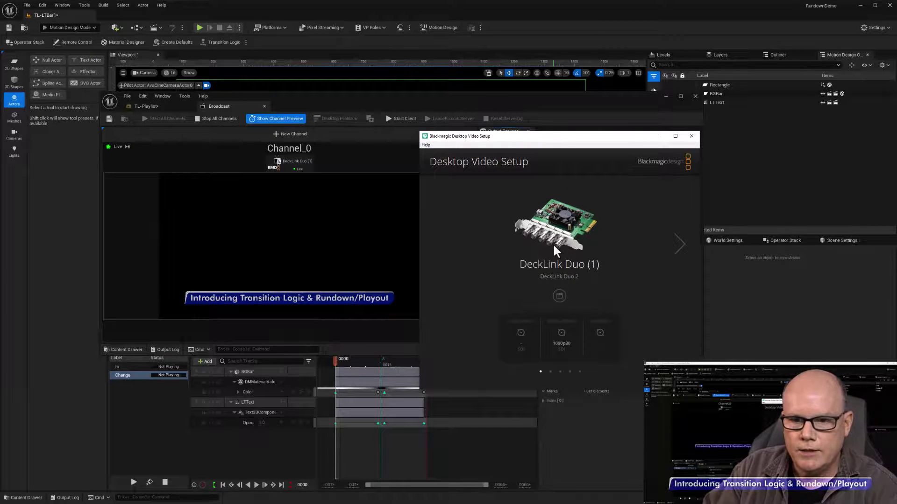
{"action": "left_click", "coordinate": [560, 296]}
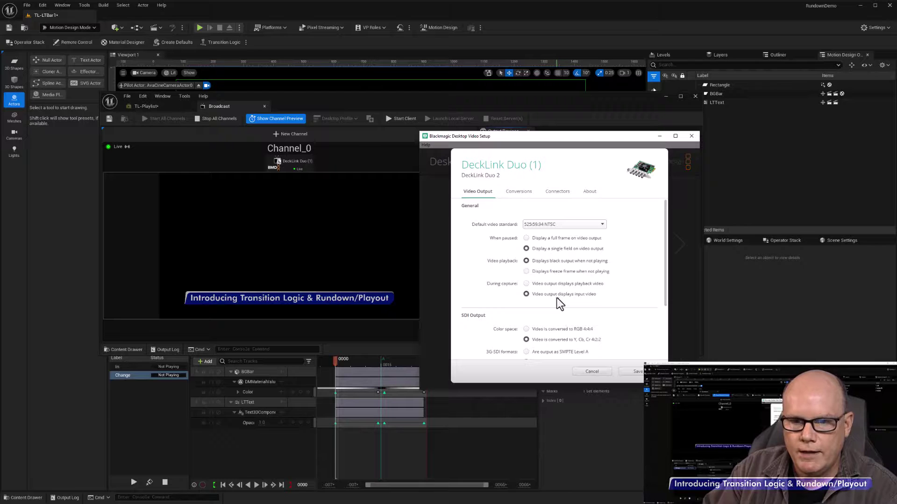
{"action": "left_click", "coordinate": [558, 192]}
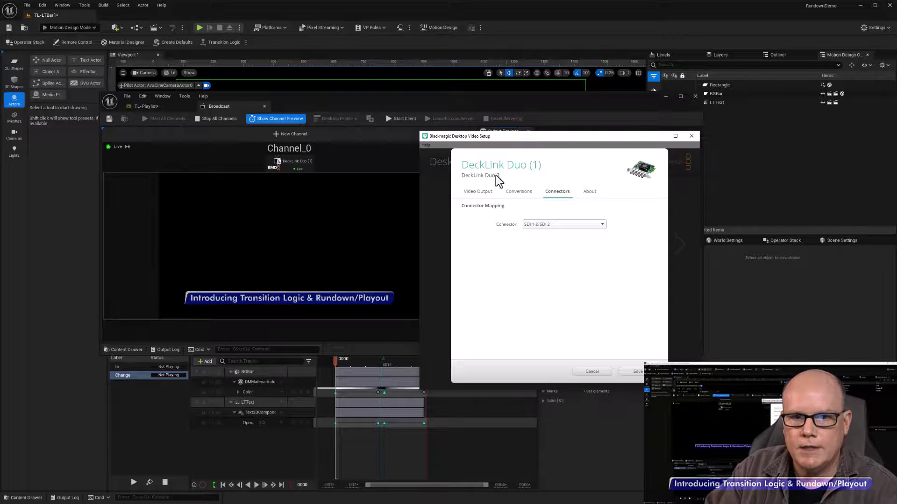
{"action": "left_click", "coordinate": [591, 374]}
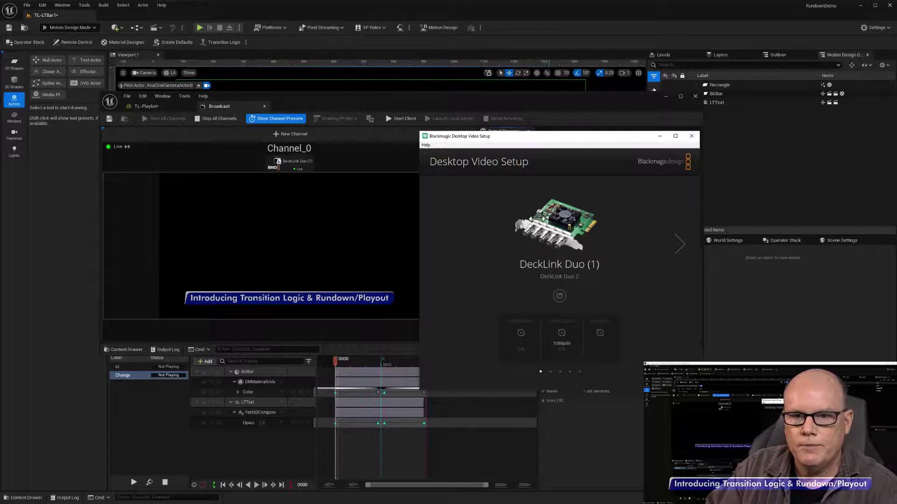
{"action": "left_click", "coordinate": [692, 138]}
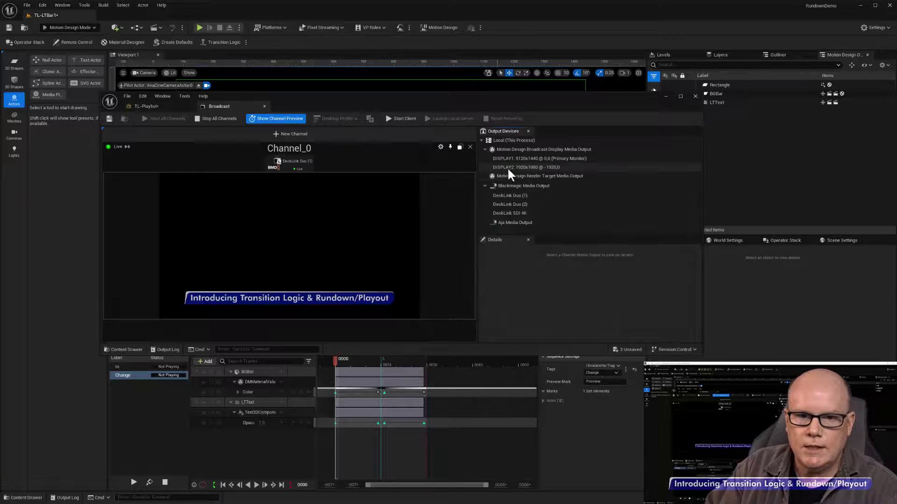
Select Channel_0's DeckLink Duo (1) output and expand its configuration to examine the output type and key port settings
{"action": "left_click_drag", "start_coordinate": [404, 100], "coordinate": [316, 96]}
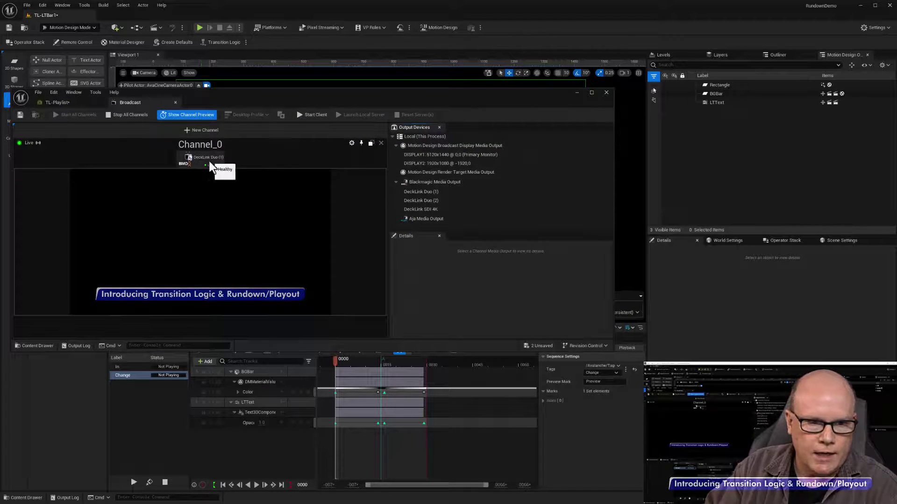
{"action": "left_click", "coordinate": [200, 161]}
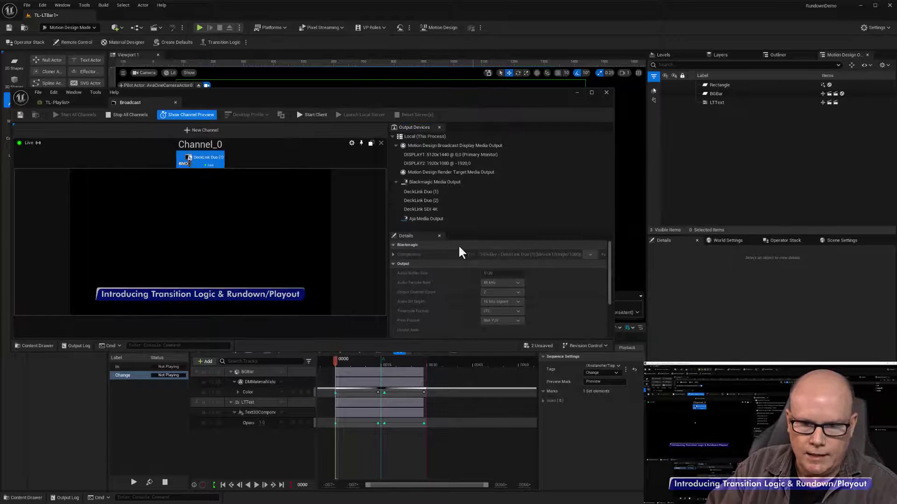
{"action": "left_click", "coordinate": [584, 254]}
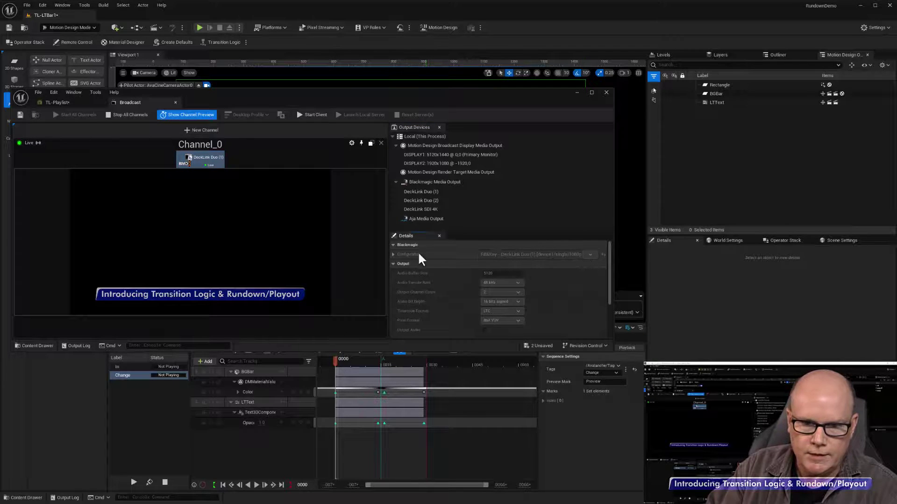
{"action": "left_click", "coordinate": [393, 255]}
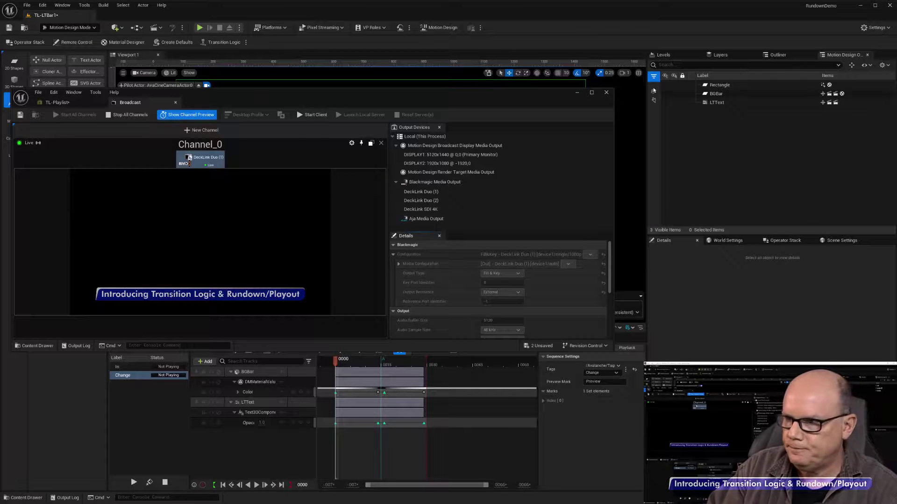
Bring ATEM Software Control over the Broadcast window and take downstream key DSK 1 off air
{"action": "left_click_drag", "start_coordinate": [896, 124], "coordinate": [574, 94]}
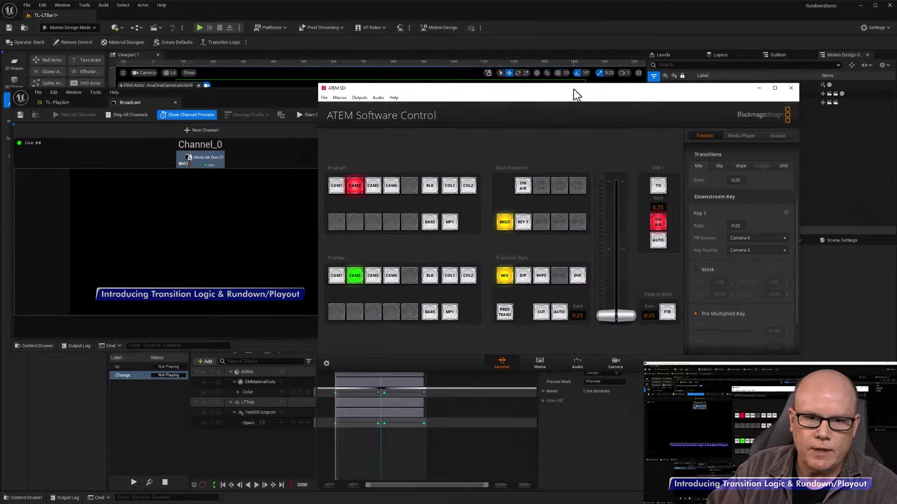
{"action": "left_click_drag", "start_coordinate": [517, 88], "coordinate": [271, 47]}
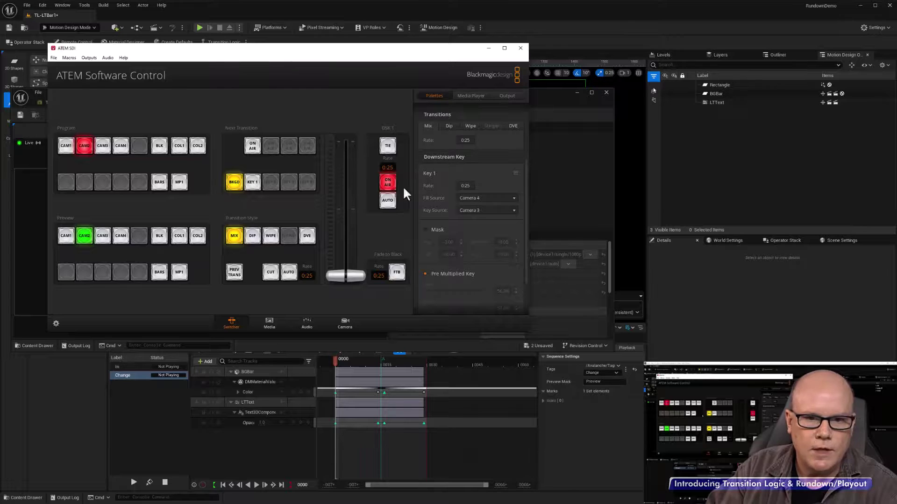
{"action": "left_click", "coordinate": [388, 182]}
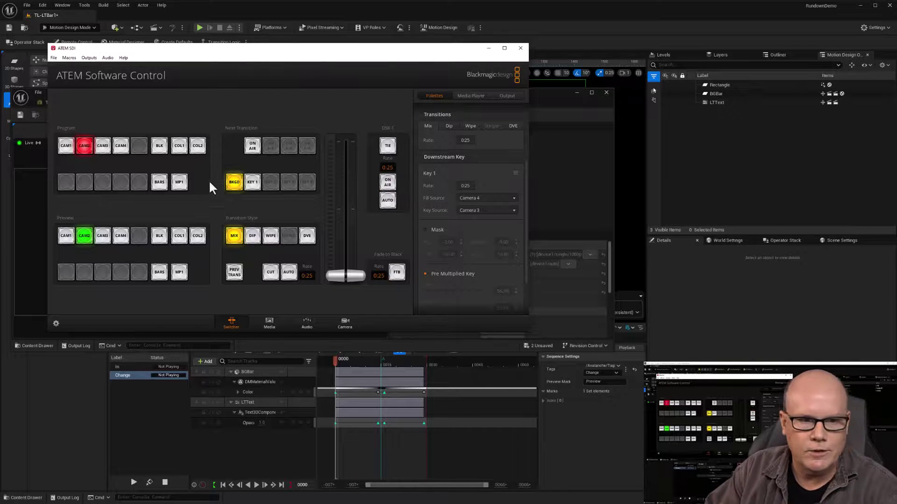
View CAM3 and CAM4 on the program output, restore CAM2 with DSK 1 on air, and clear the switcher window away
{"action": "left_click", "coordinate": [103, 146]}
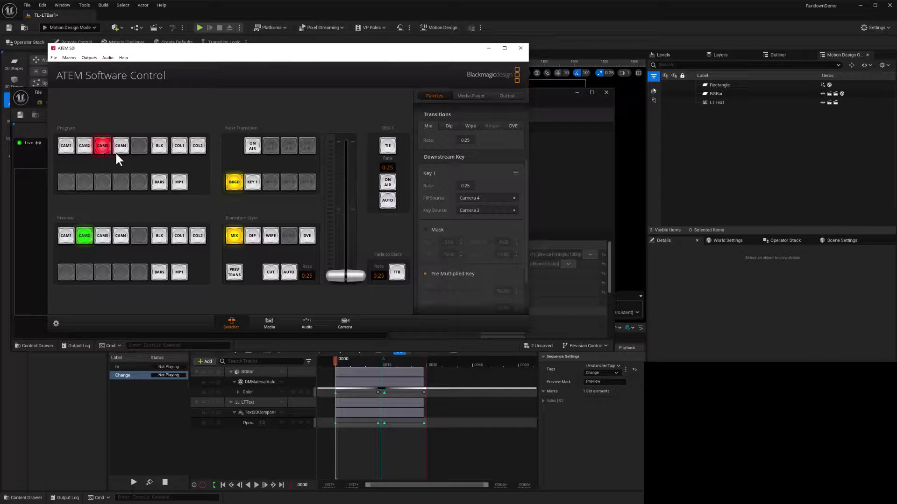
{"action": "left_click", "coordinate": [116, 149]}
{"action": "left_click", "coordinate": [101, 148]}
{"action": "left_click", "coordinate": [83, 147]}
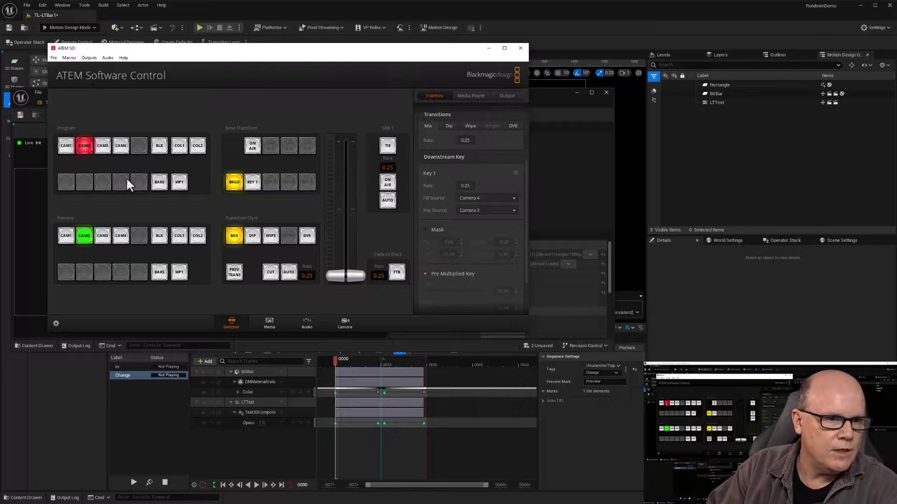
{"action": "left_click", "coordinate": [387, 182]}
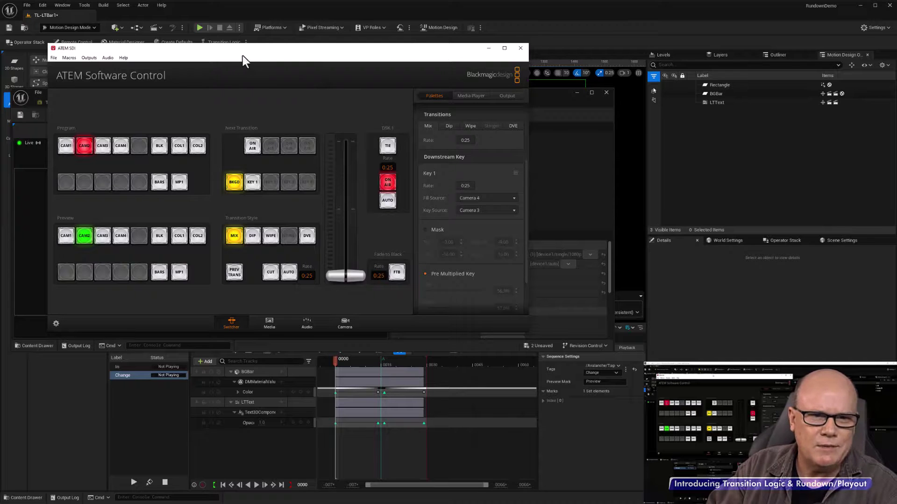
{"action": "left_click_drag", "start_coordinate": [225, 48], "coordinate": [895, 61]}
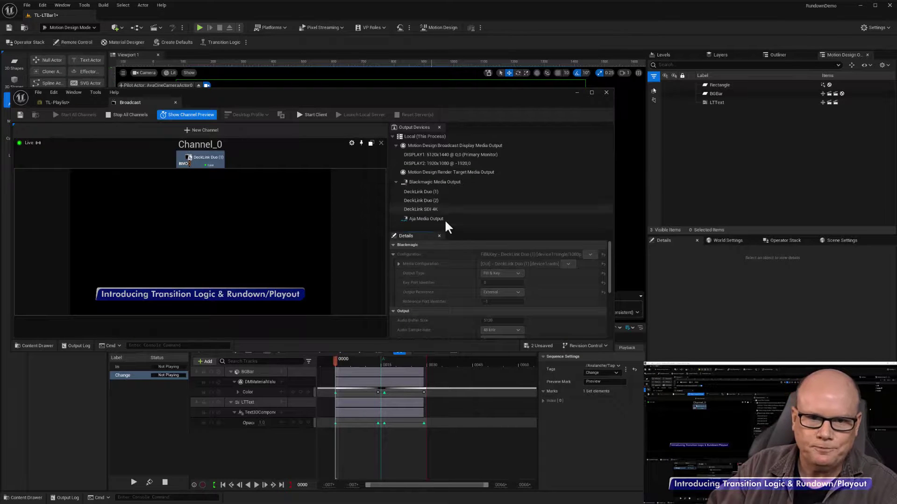
Return to the TL-Playlist rundown, stop all broadcast channels and start them again
{"action": "left_click", "coordinate": [70, 103]}
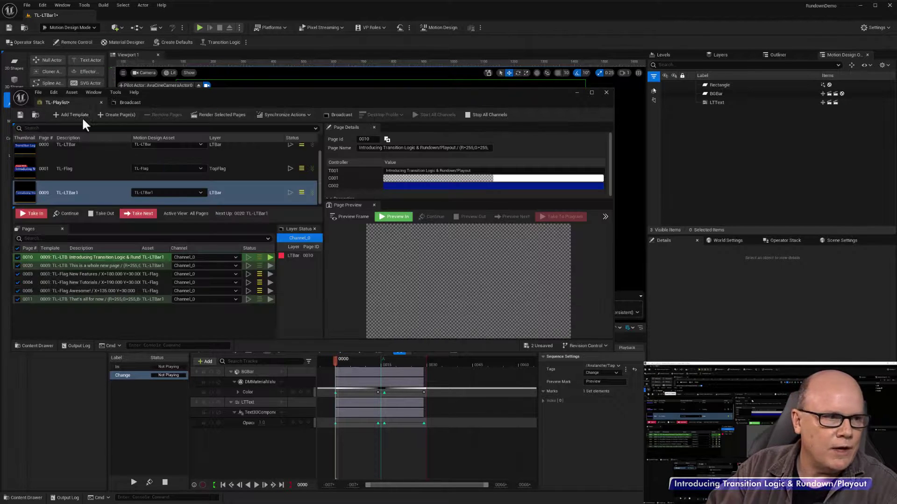
{"action": "left_click", "coordinate": [472, 116]}
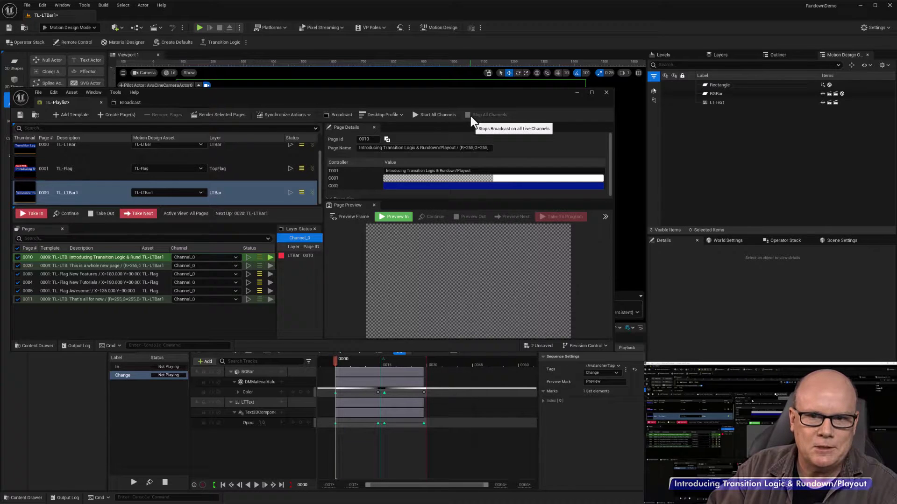
{"action": "left_click", "coordinate": [416, 116]}
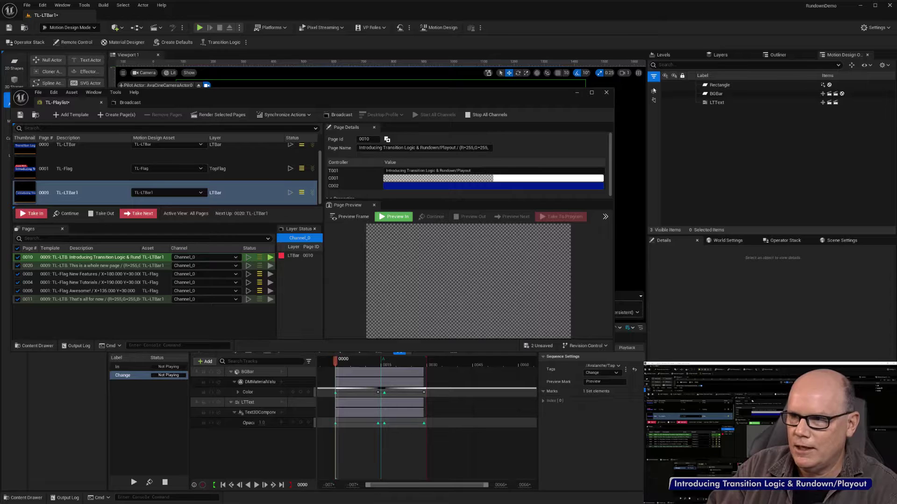
Switch to ATEM Software Control, recheck the CAM3 and CAM4 feeds on program, and return to CAM2 with DSK 1 on air
{"action": "key", "text": "alt+Tab"}
{"action": "left_click_drag", "start_coordinate": [214, 82], "coordinate": [291, 77]}
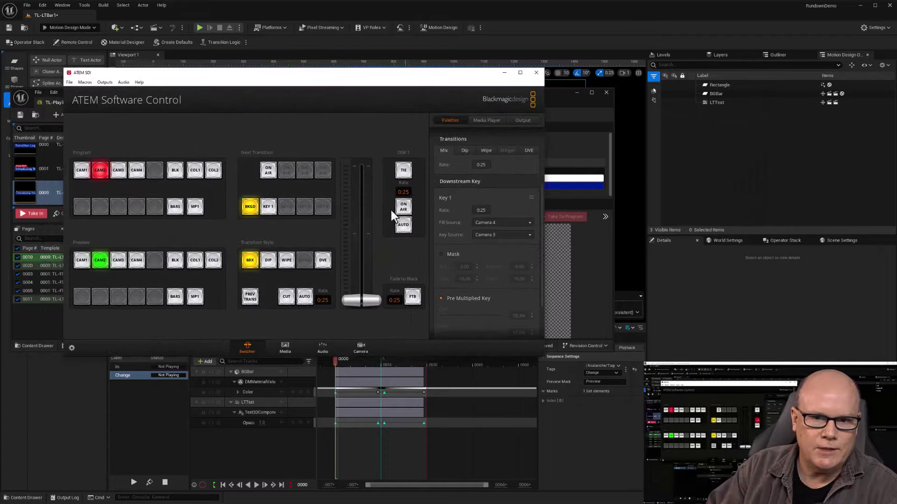
{"action": "left_click", "coordinate": [118, 171]}
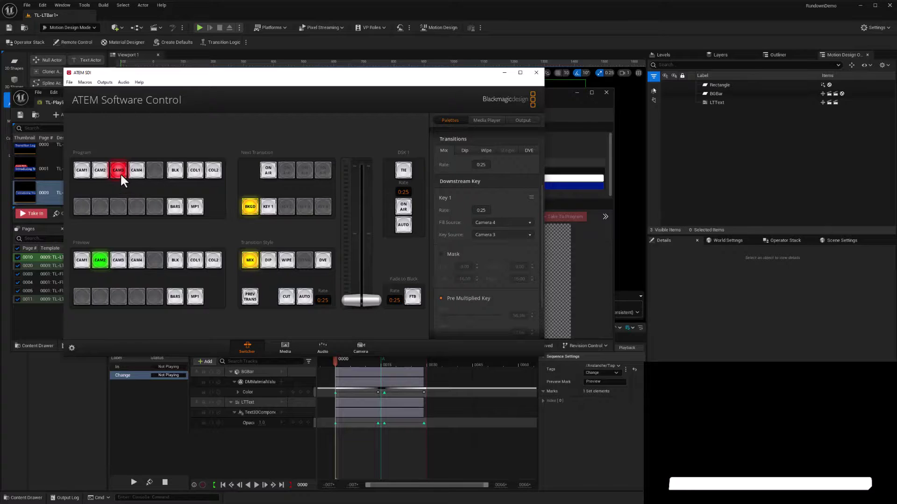
{"action": "left_click", "coordinate": [135, 173]}
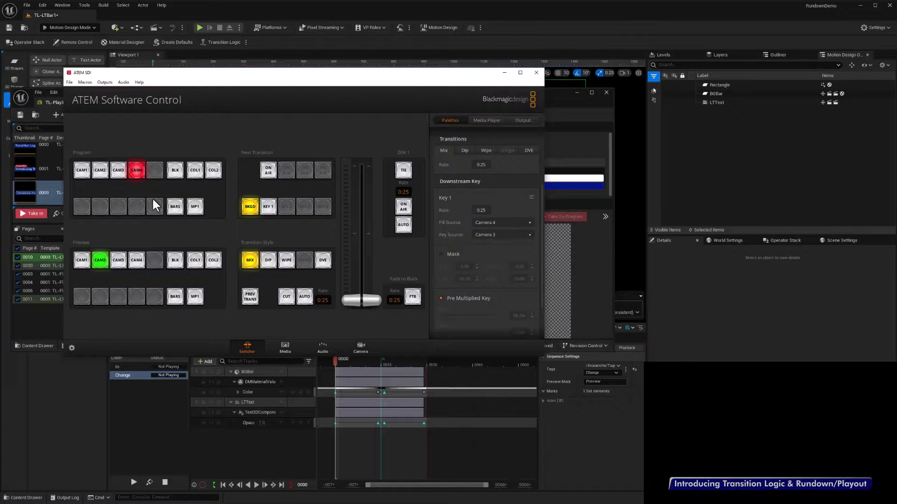
{"action": "left_click", "coordinate": [99, 173]}
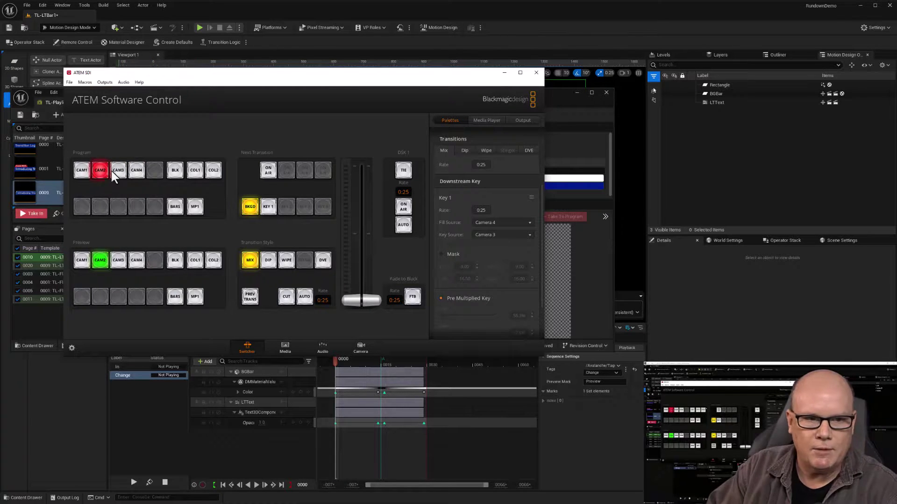
{"action": "left_click", "coordinate": [402, 208]}
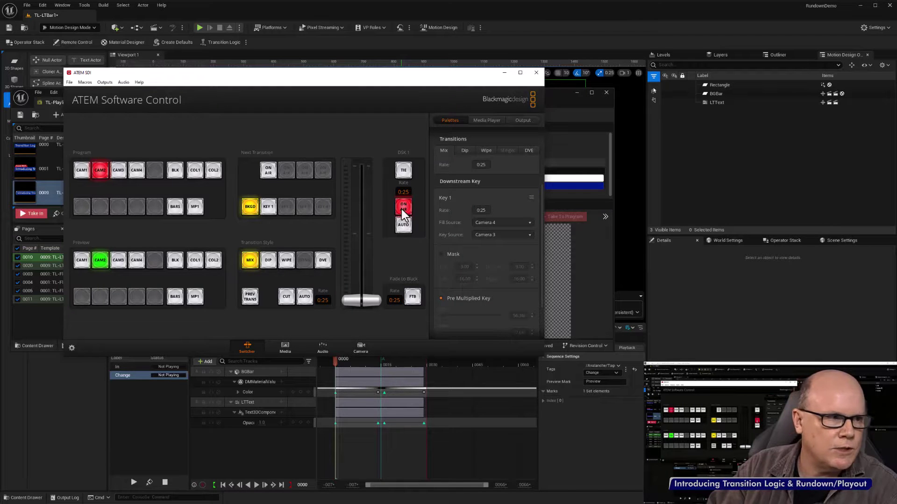
{"action": "left_click_drag", "start_coordinate": [296, 80], "coordinate": [896, 80]}
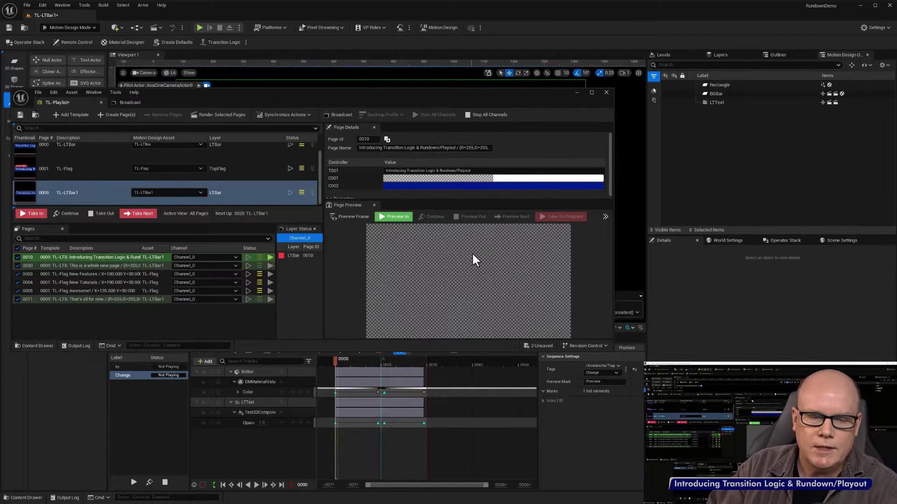